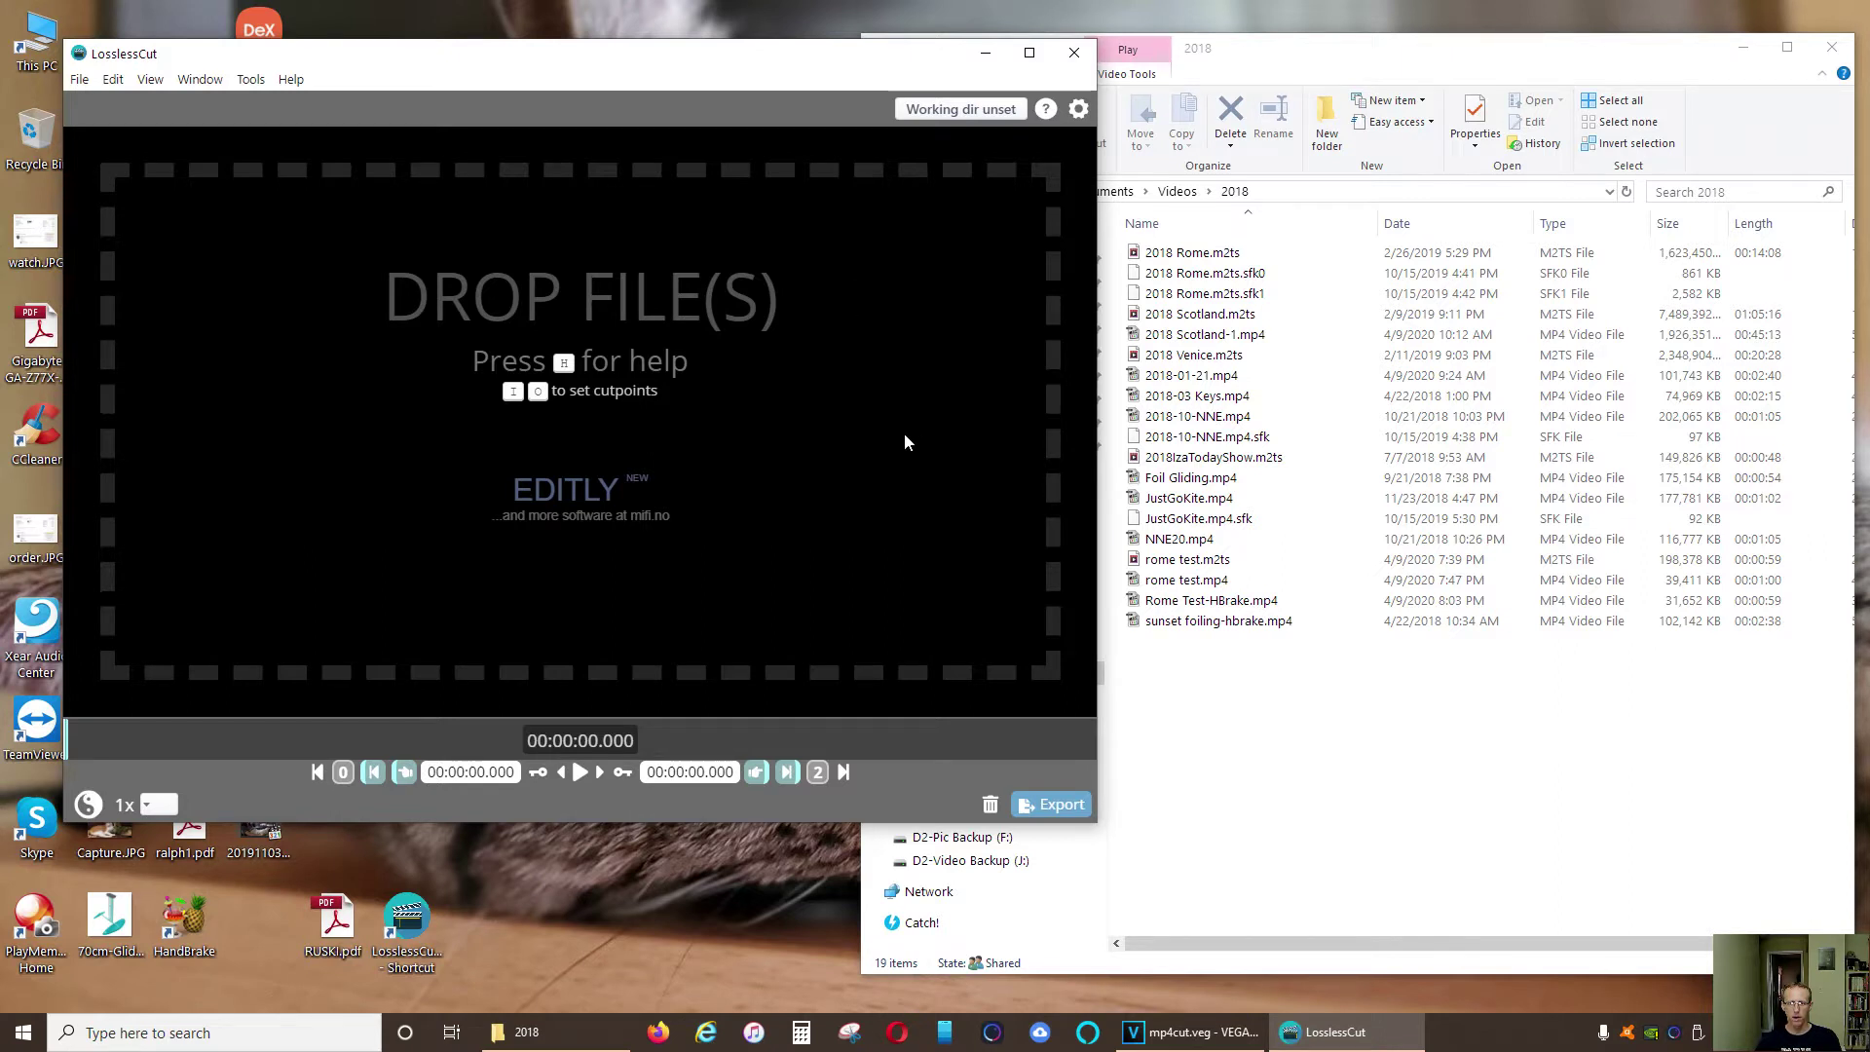
Load 2018 Scotland-1.mp4 into LosslessCut from the 2018 folder
left_click(1350, 66)
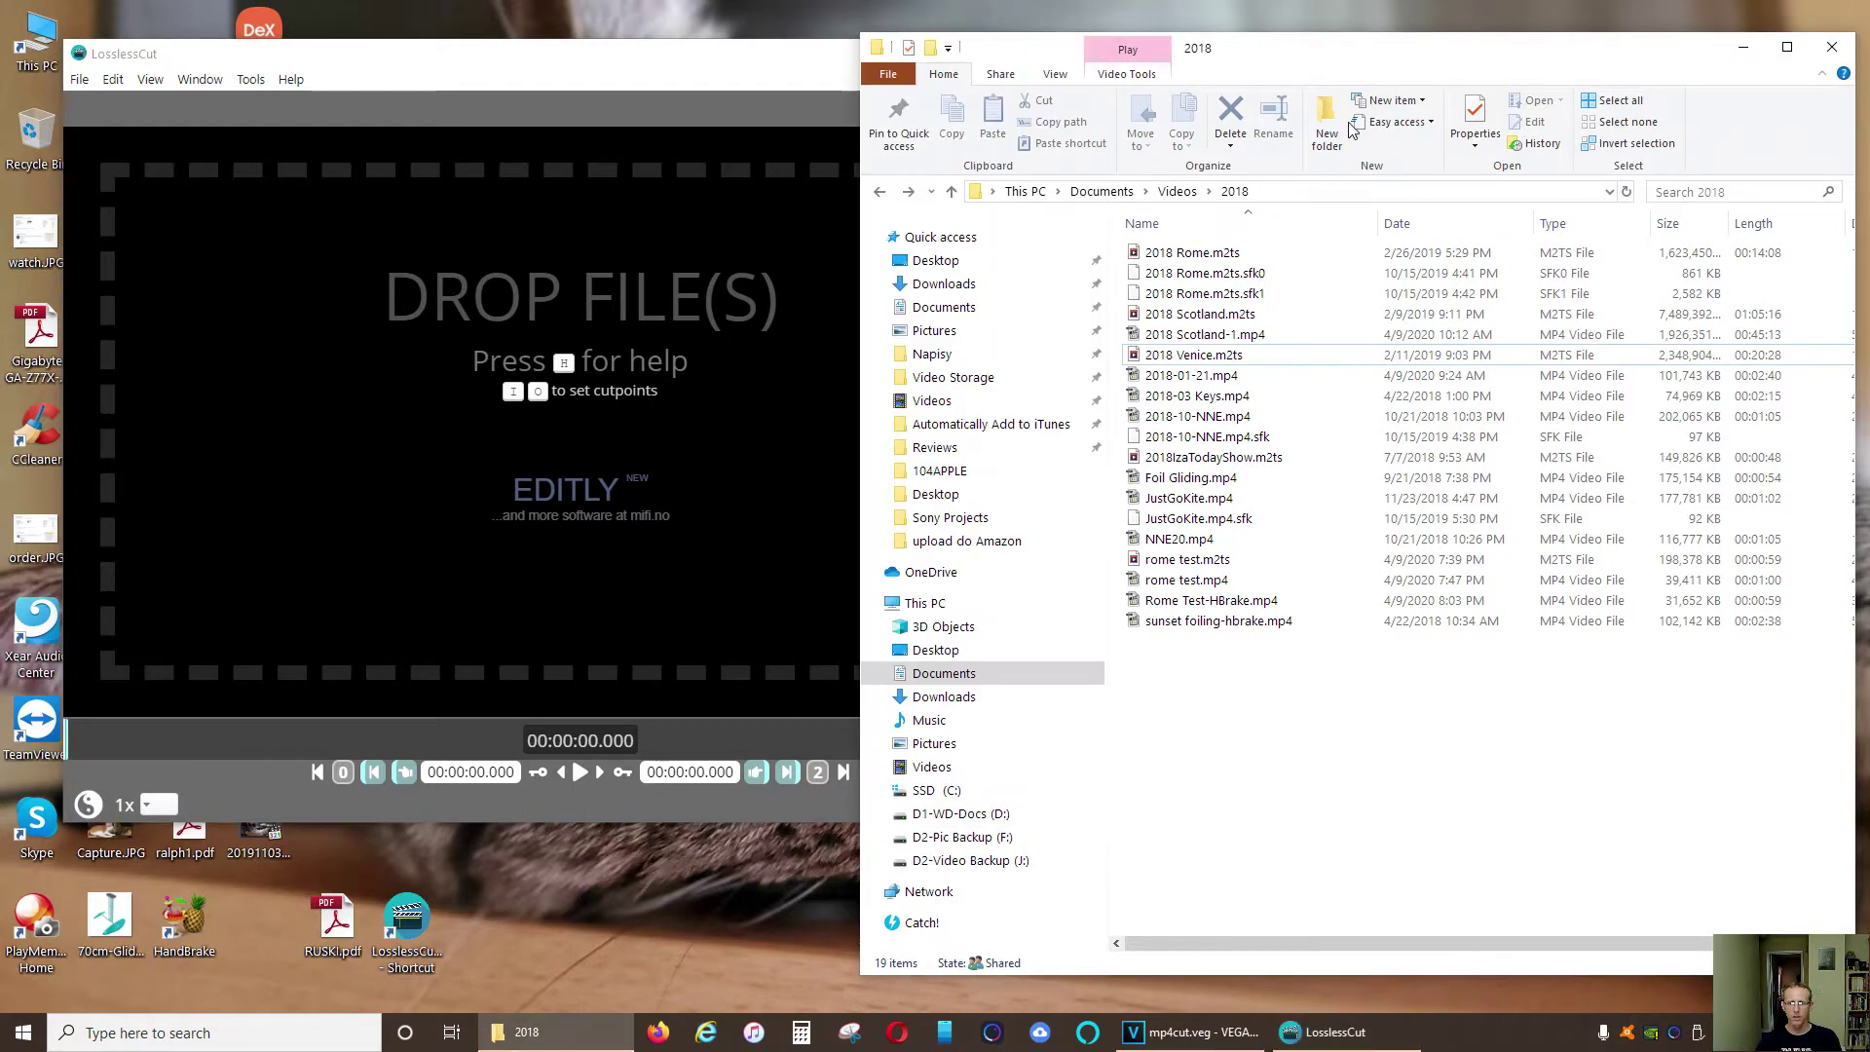
left_click(1245, 340)
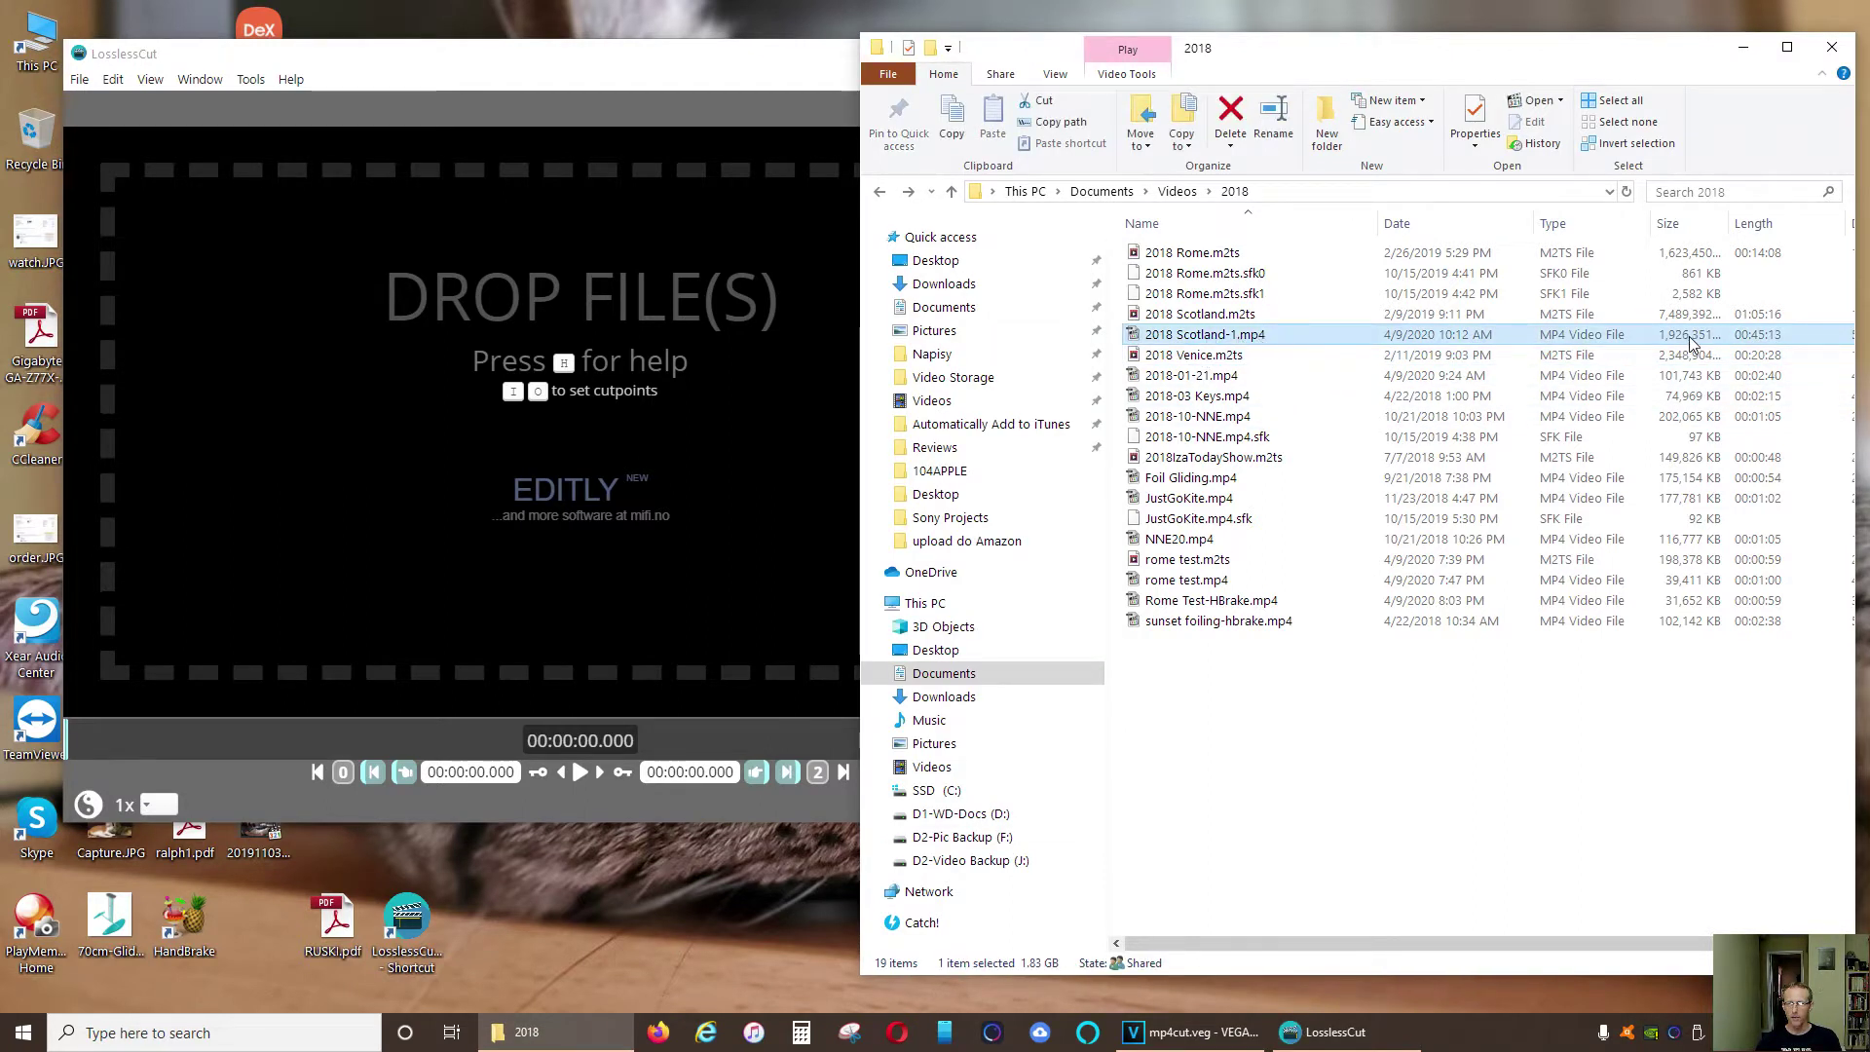
left_click_drag(1296, 341, 604, 418)
left_click(759, 59)
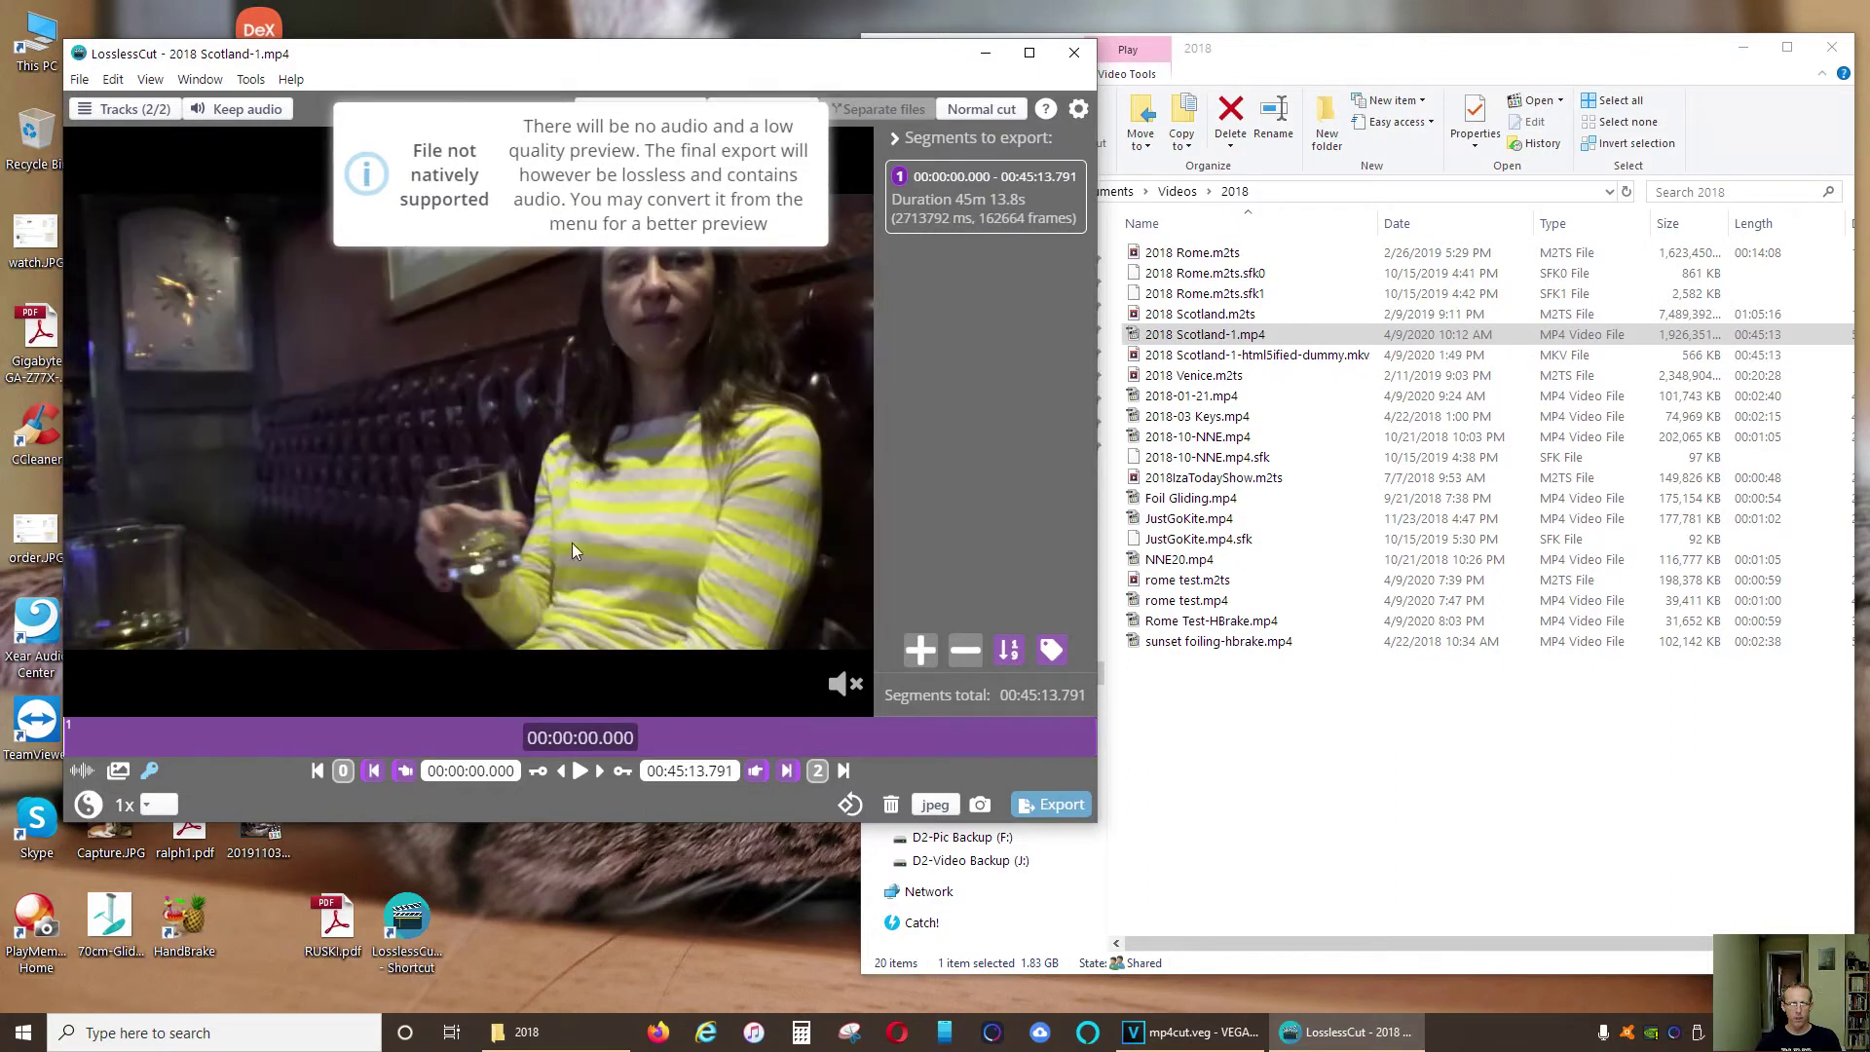
End the segment at 00:31:52.393 and export it losslessly
left_click(91, 746)
left_click_drag(288, 744, 793, 740)
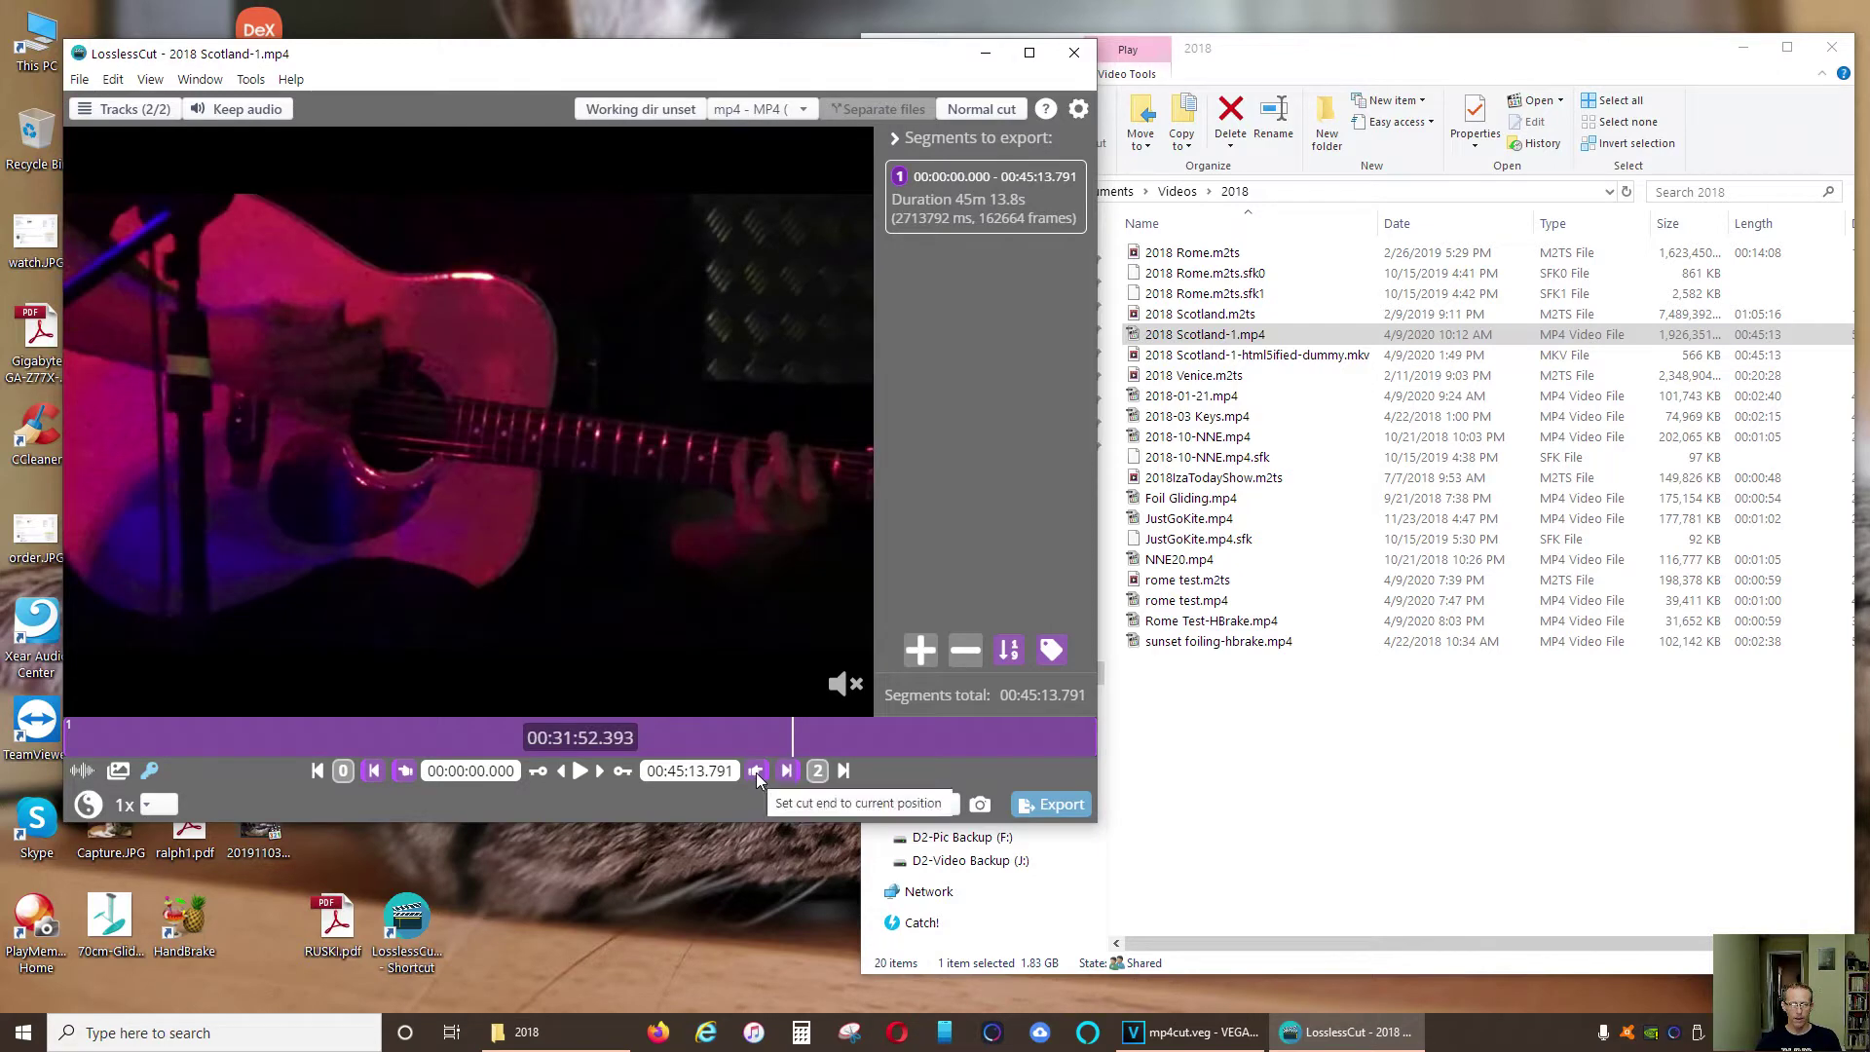
left_click(756, 771)
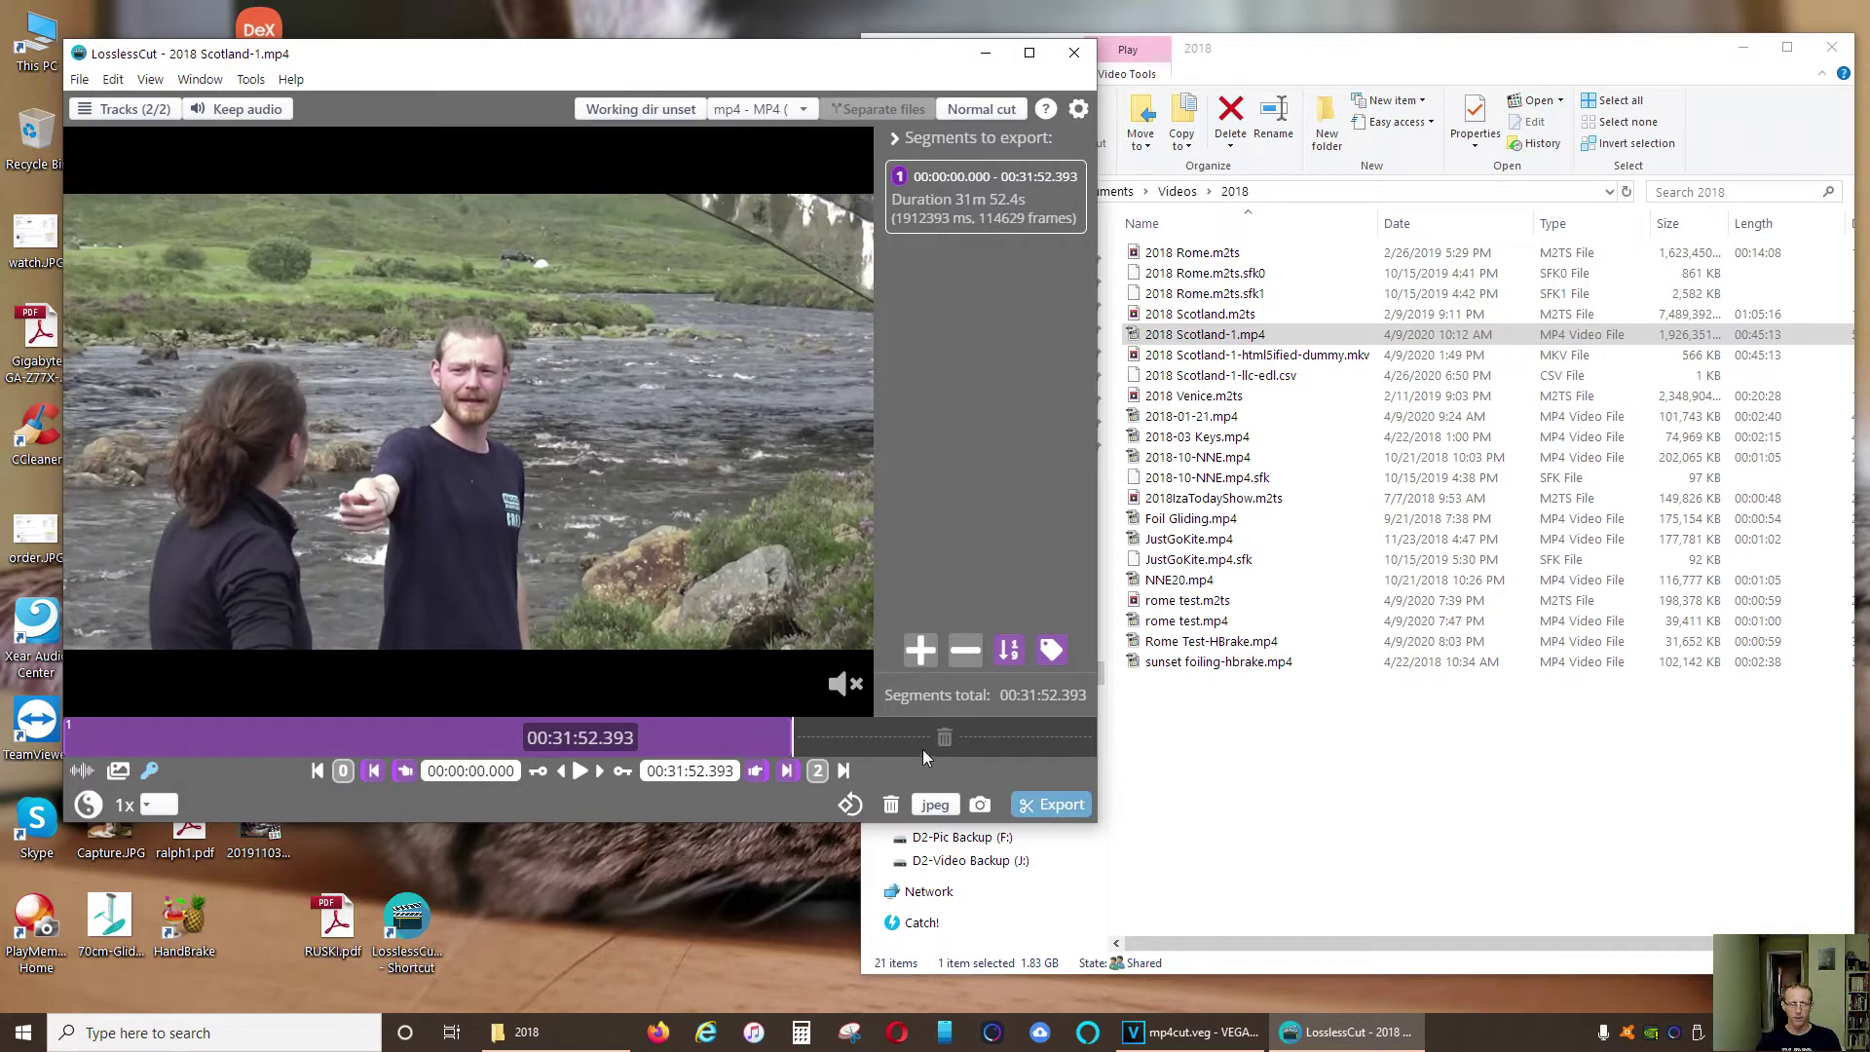
left_click(1055, 807)
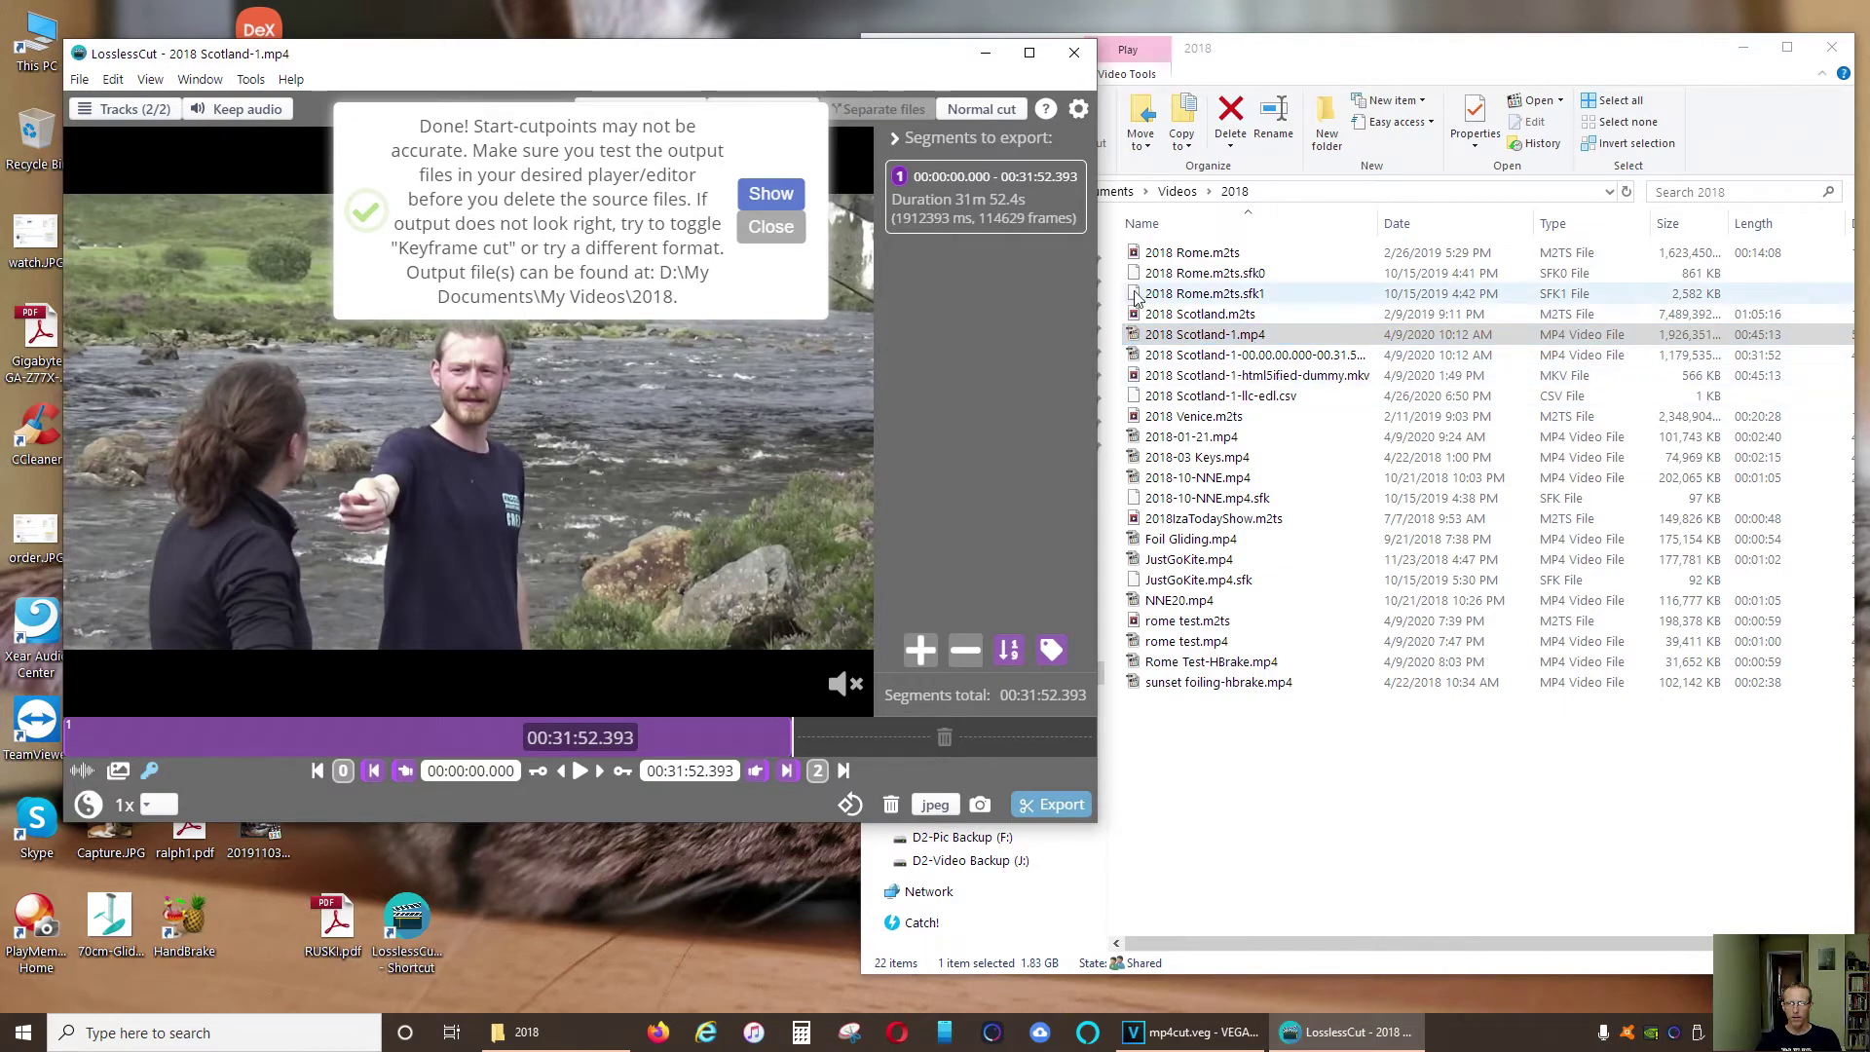
Widen the 2018 folder window and compare the original and trimmed Scotland-1 file sizes
left_click(1327, 68)
left_click_drag(857, 390, 406, 385)
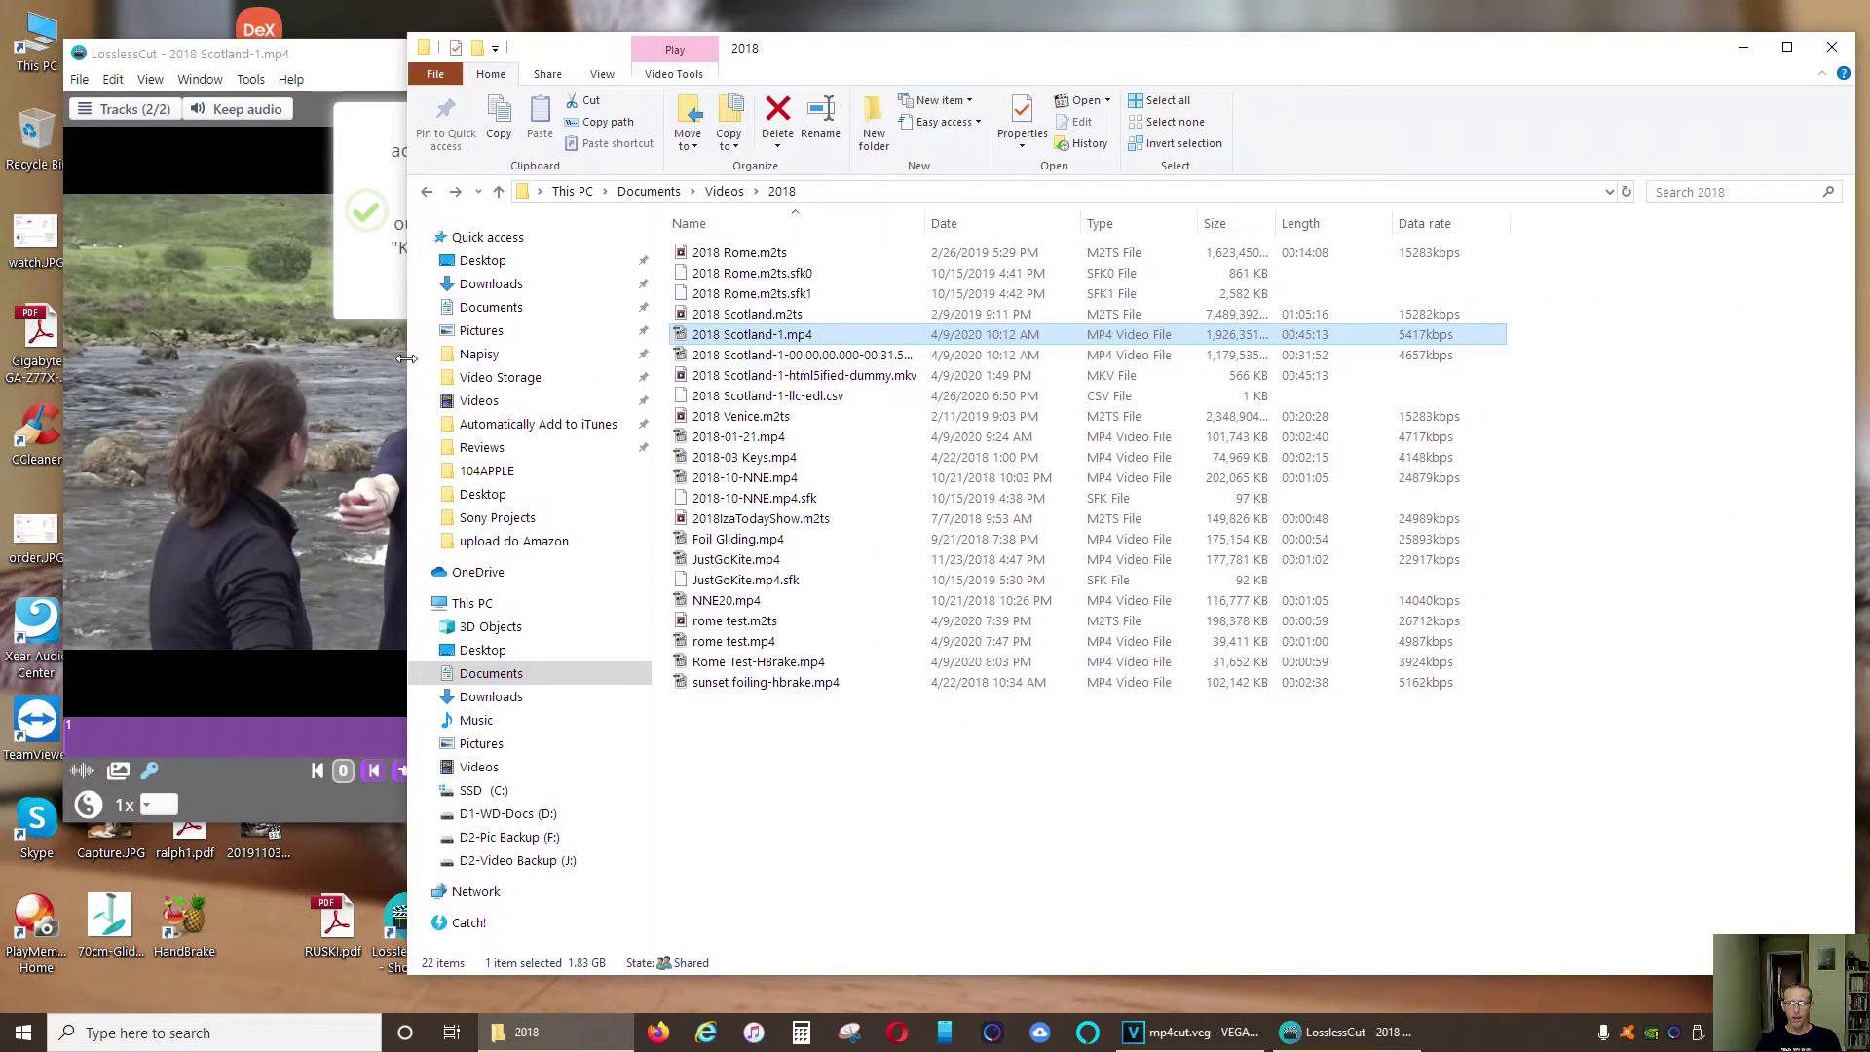
left_click(790, 359)
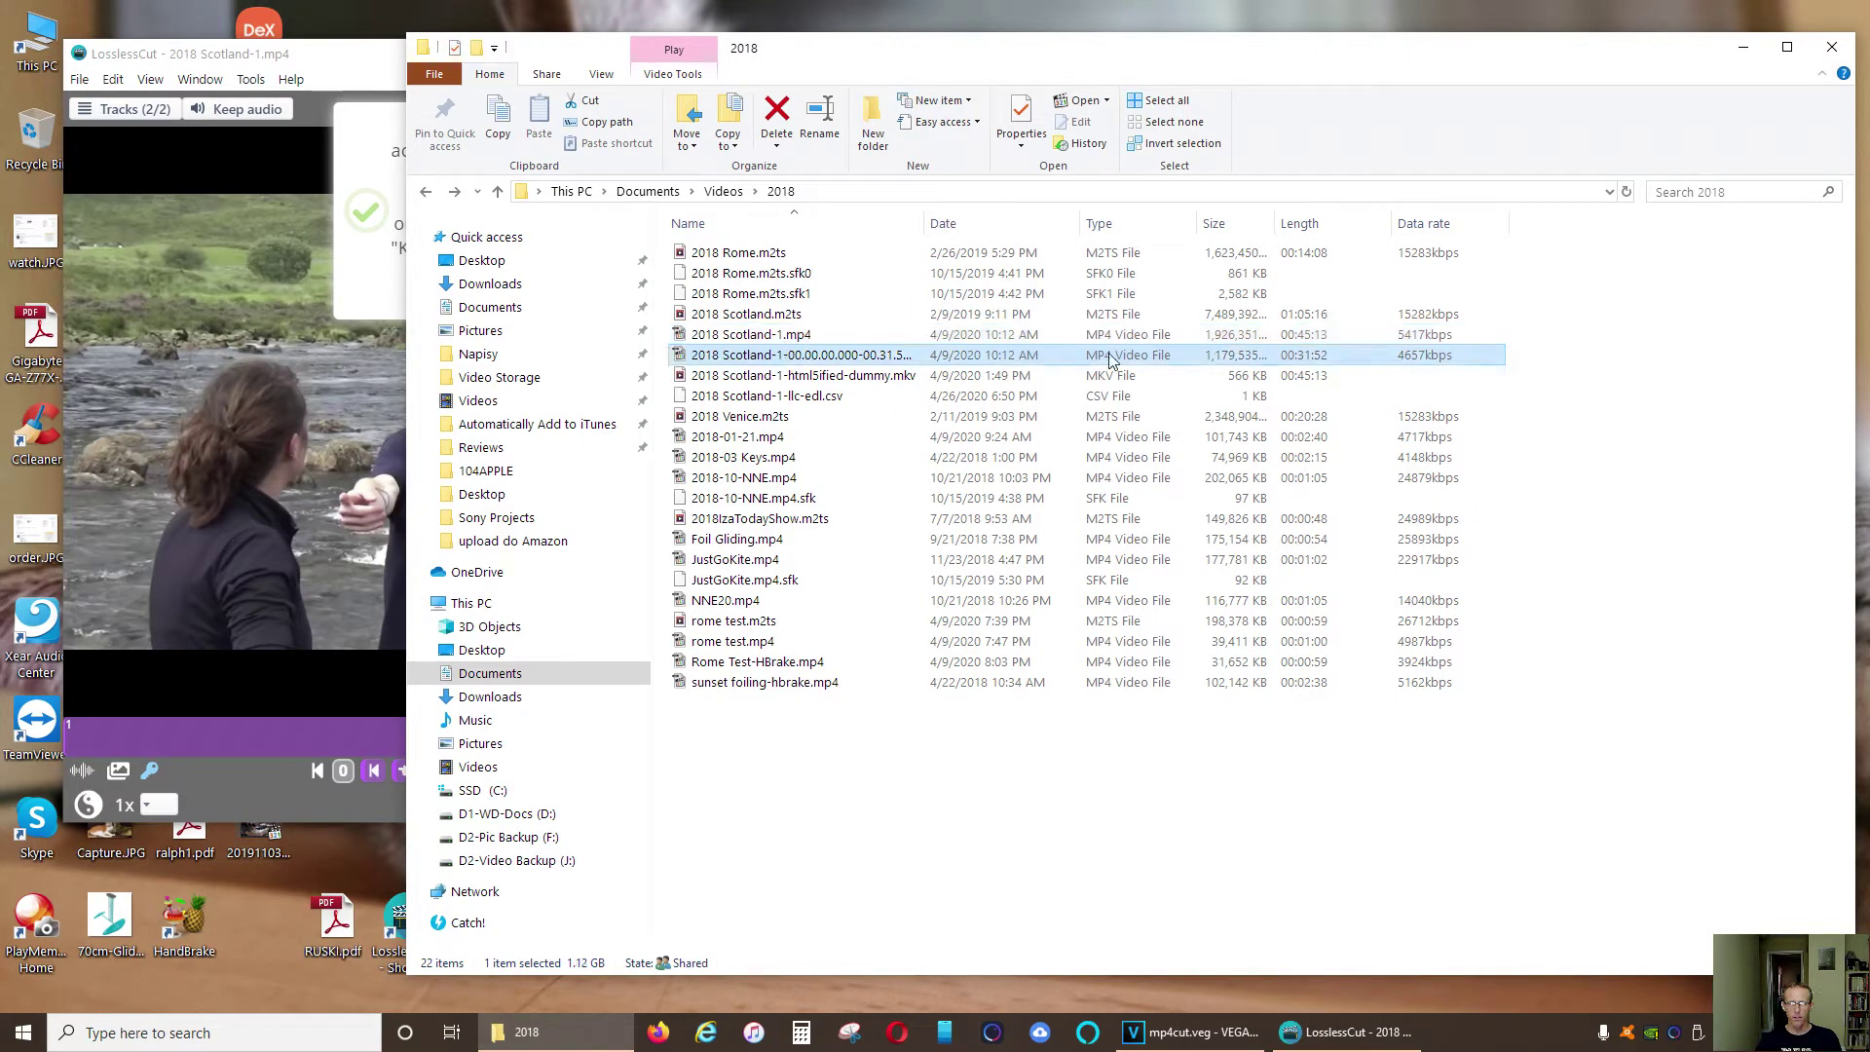
left_click(807, 337)
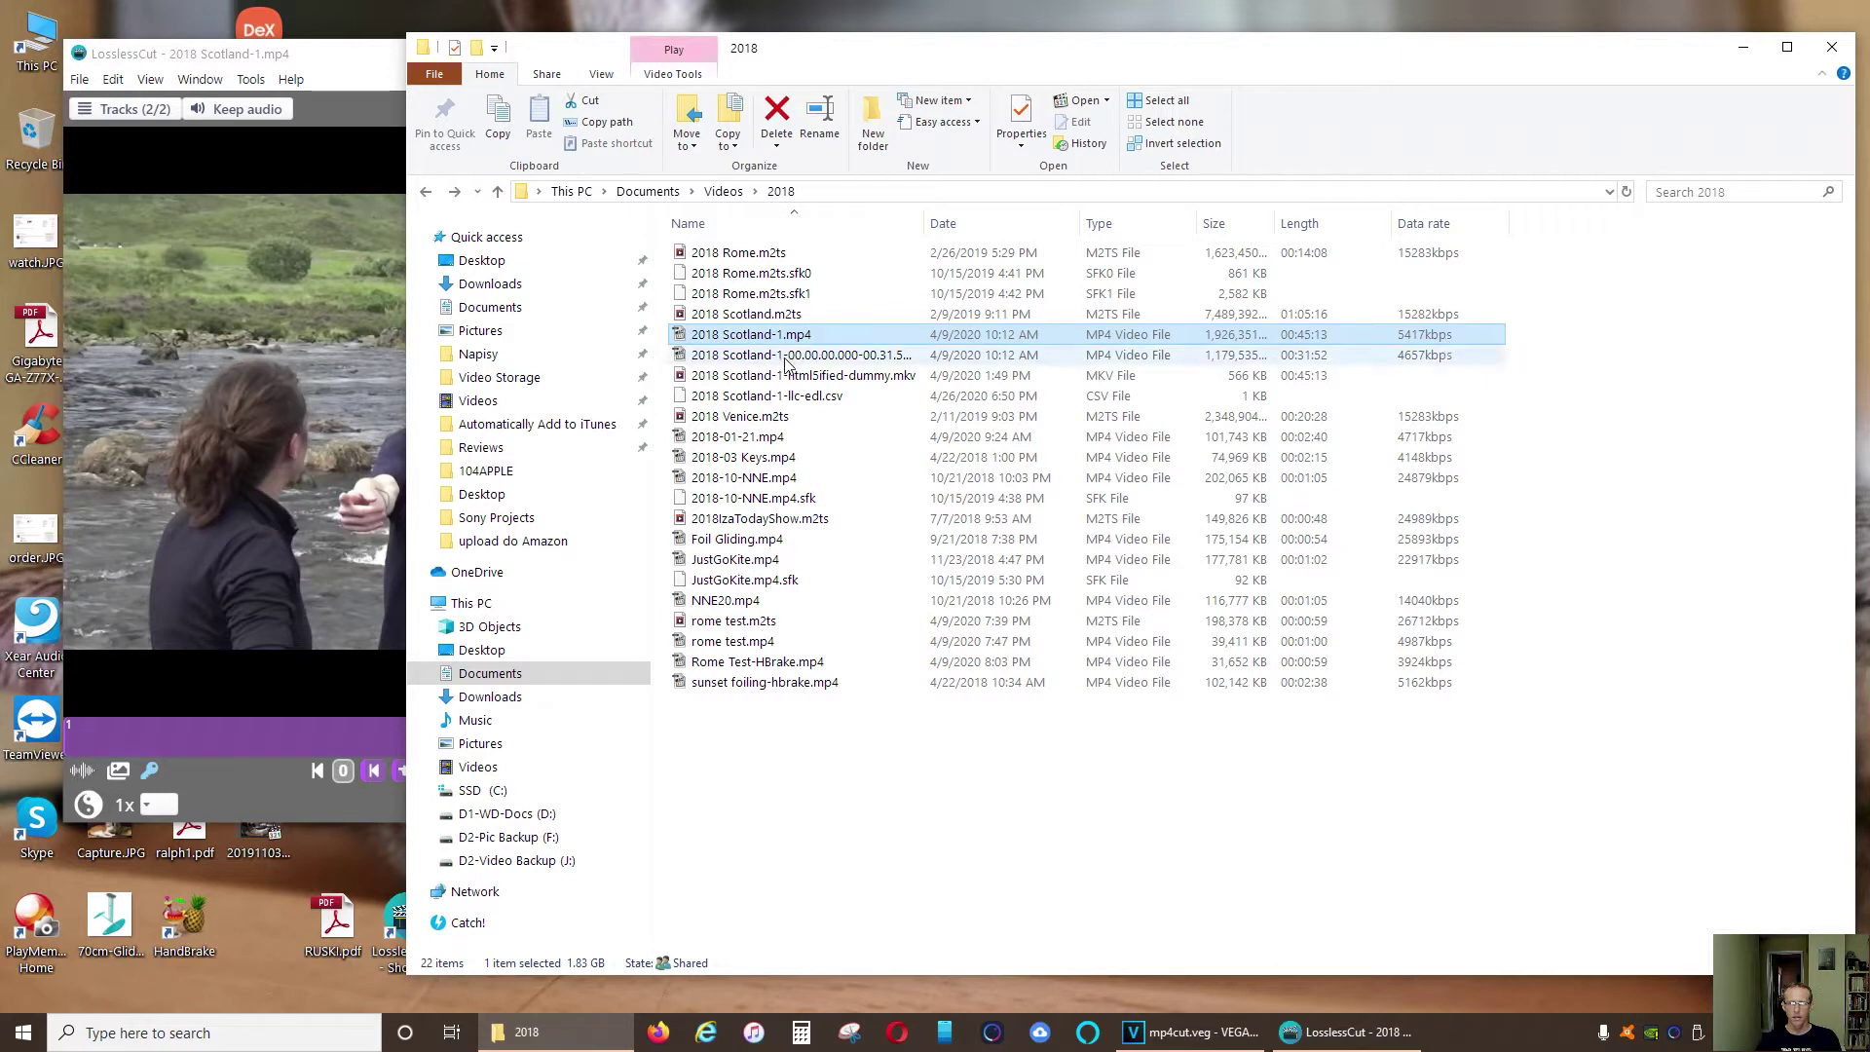
left_click(787, 360)
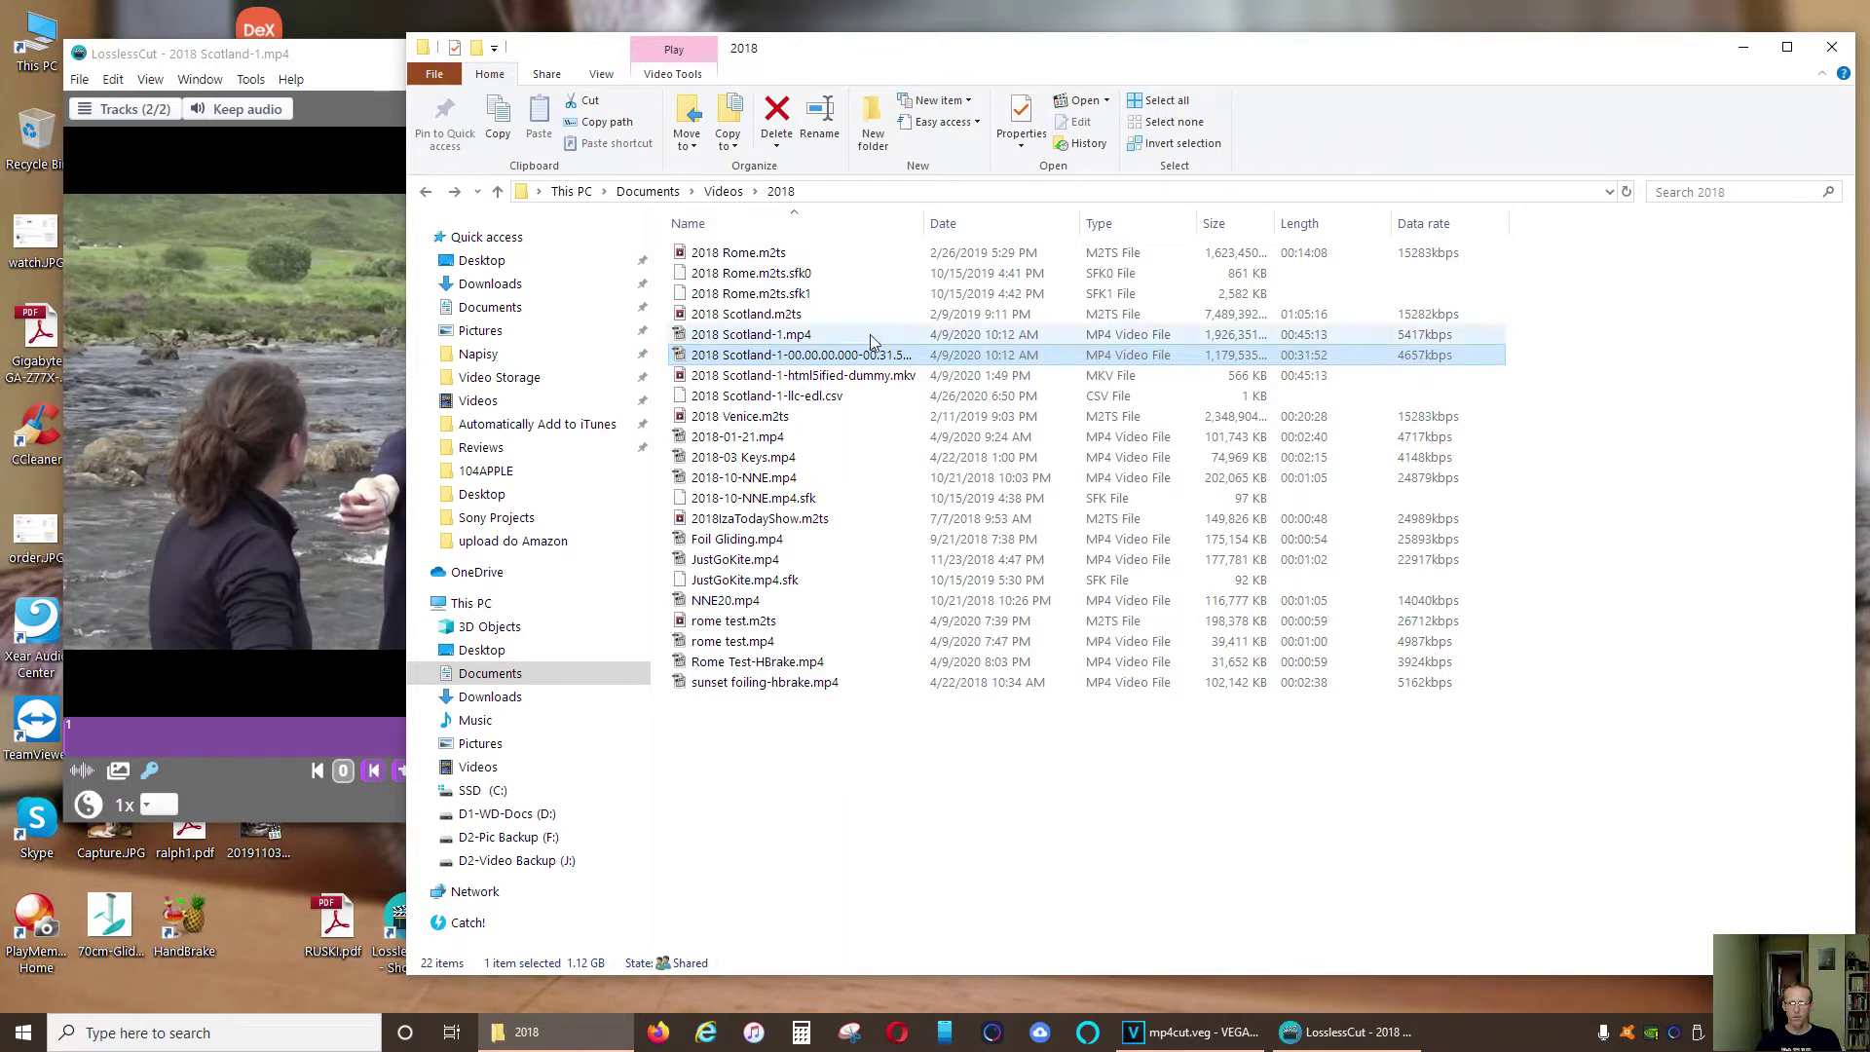
left_click(811, 336)
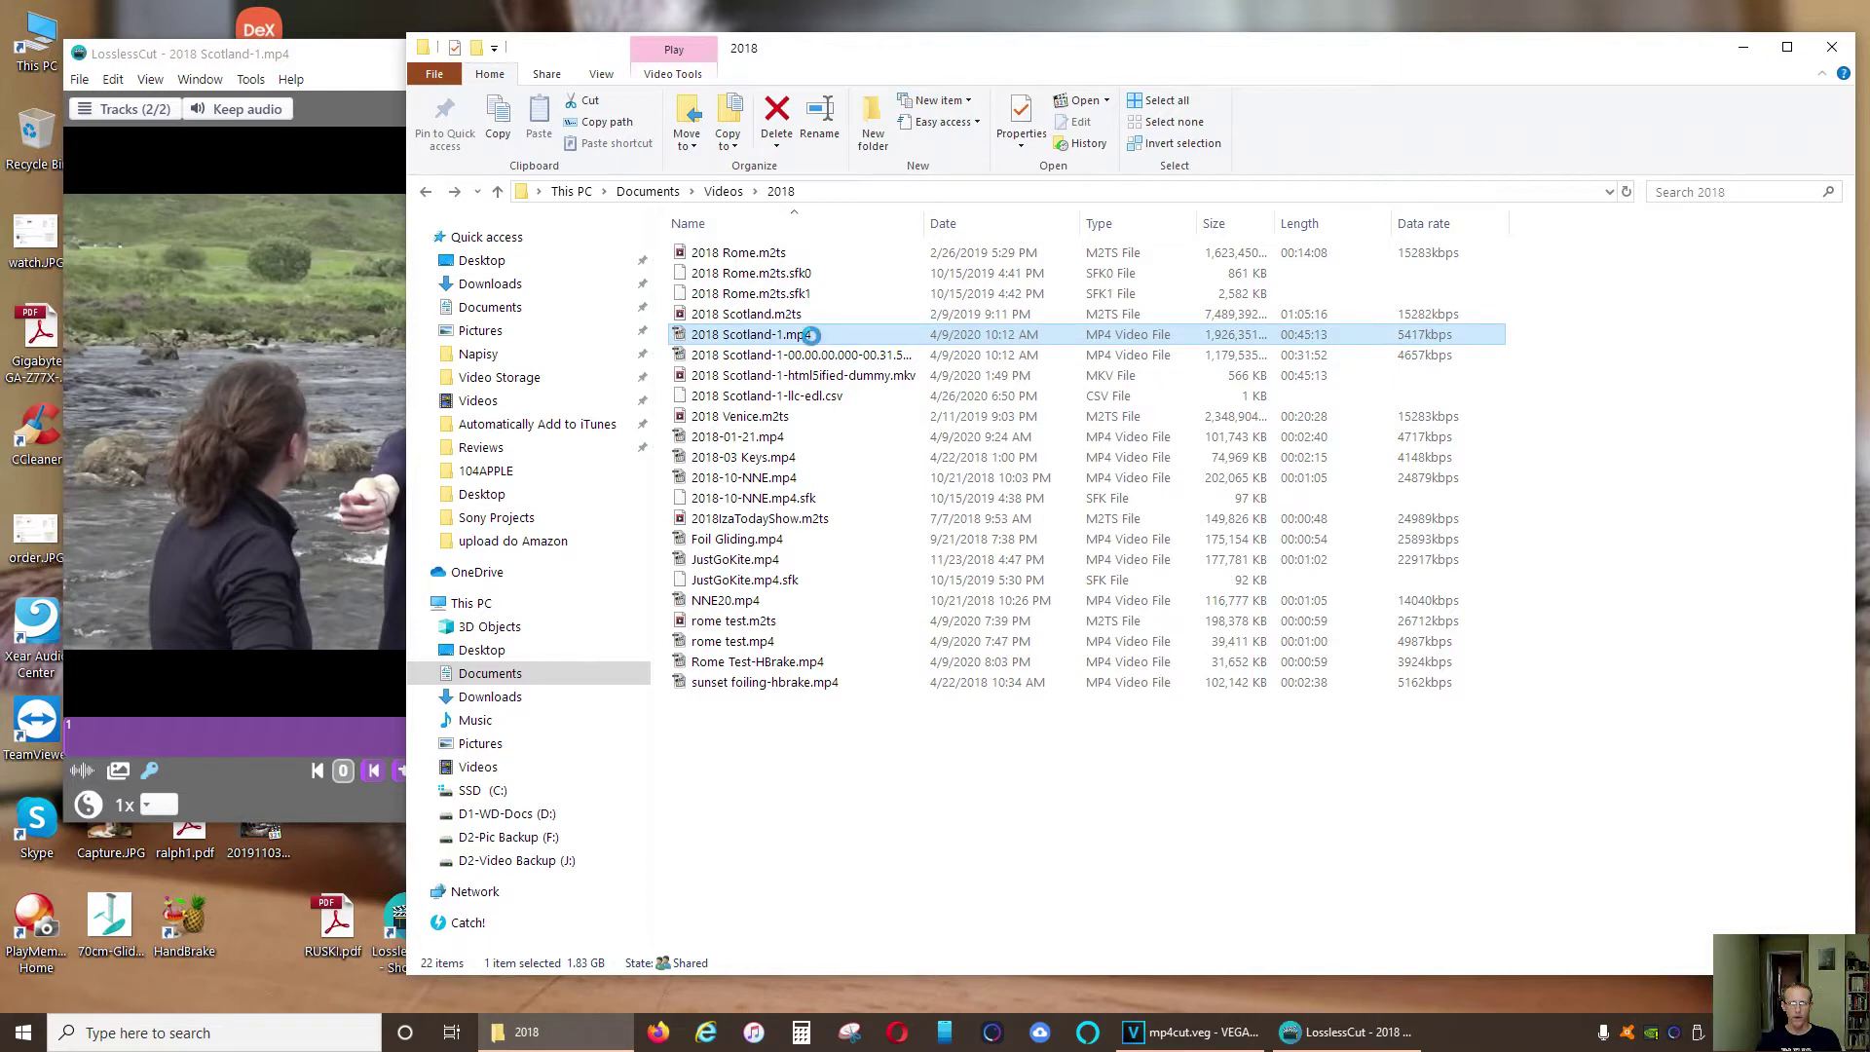
right_click(812, 337)
Open MediaInfo for the original and trimmed Scotland-1 files, placed side by side
left_click(882, 398)
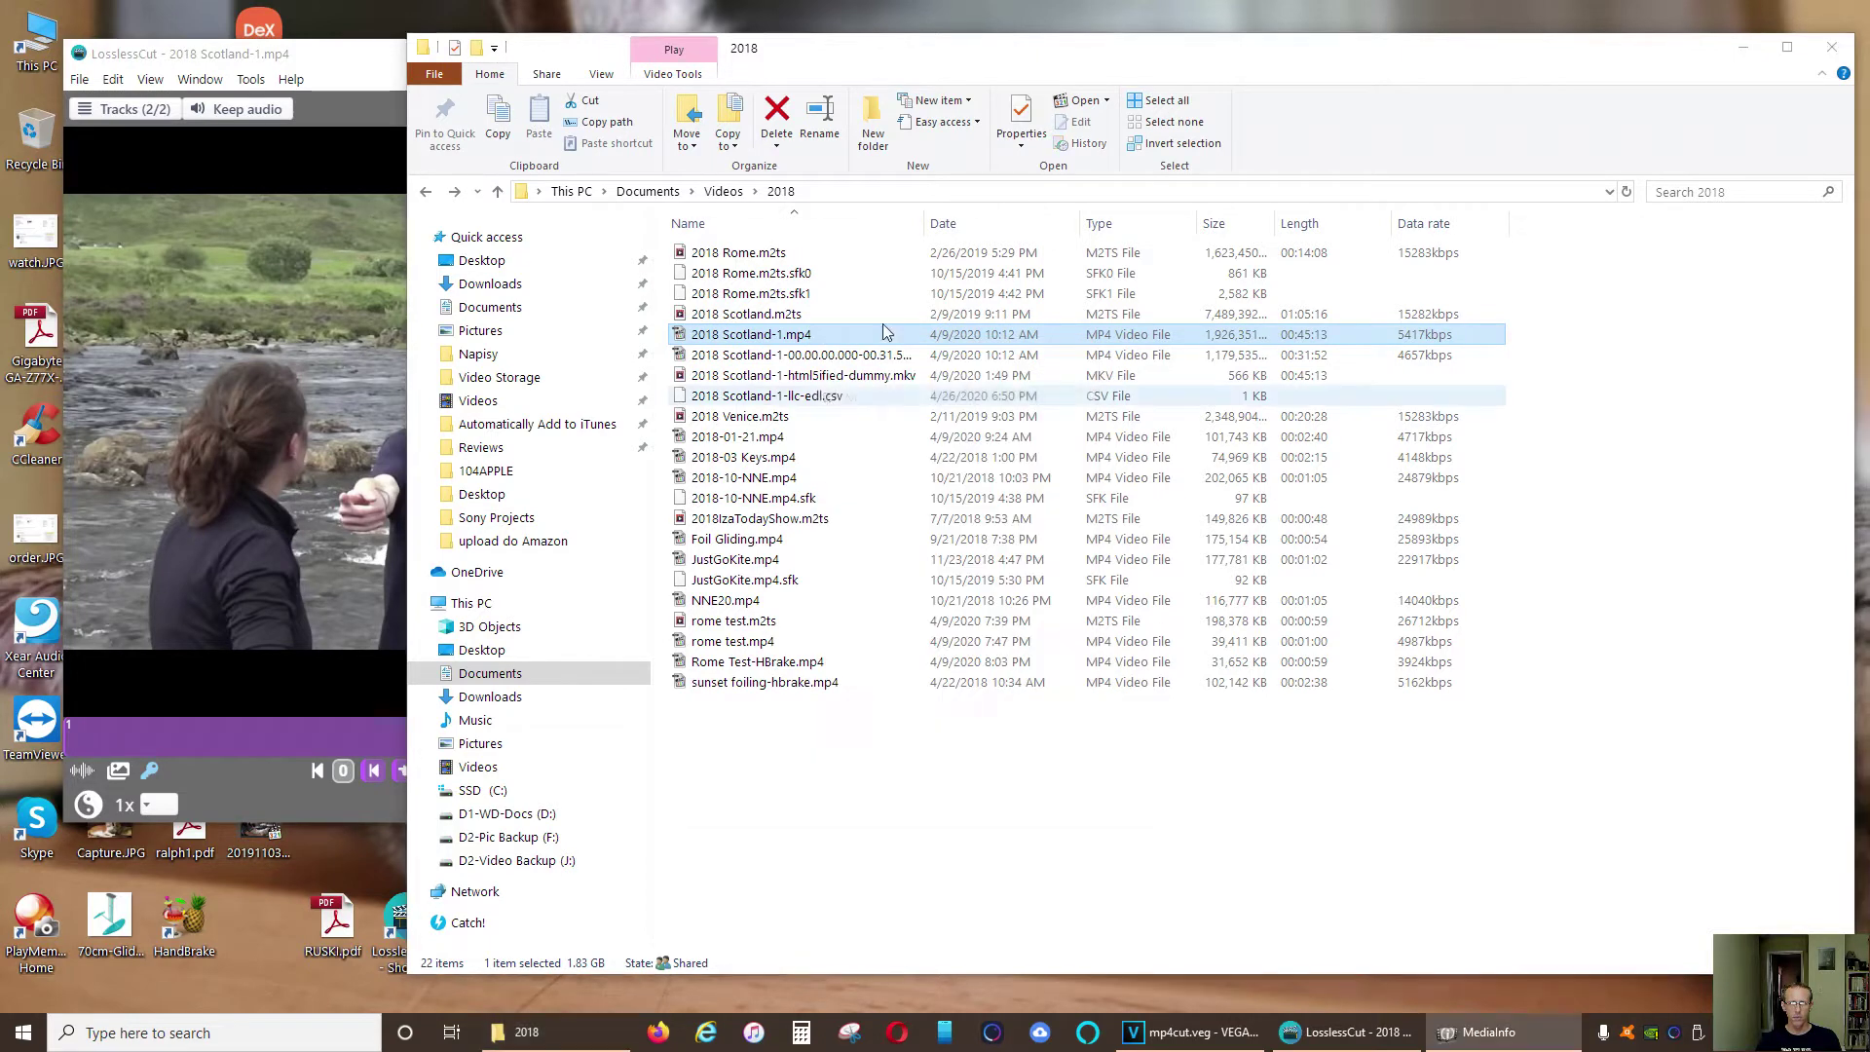
left_click_drag(916, 210, 379, 159)
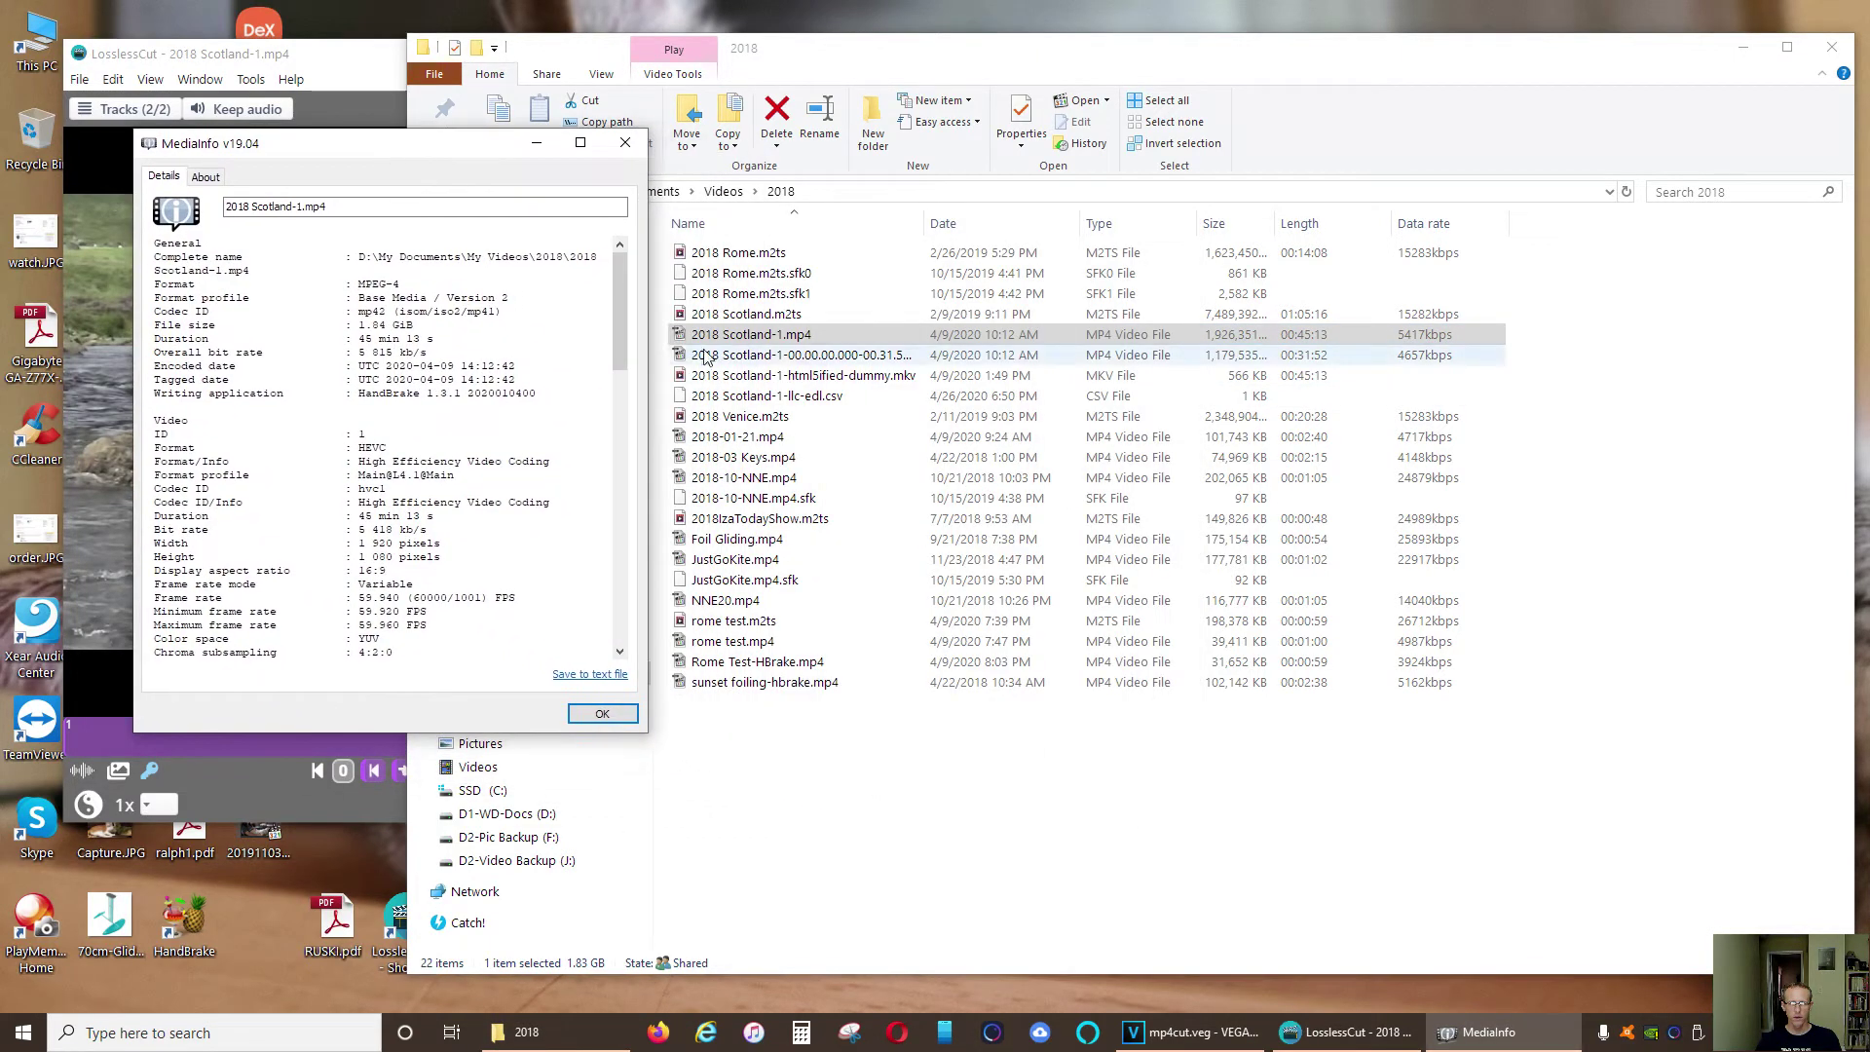
left_click(818, 356)
right_click(821, 362)
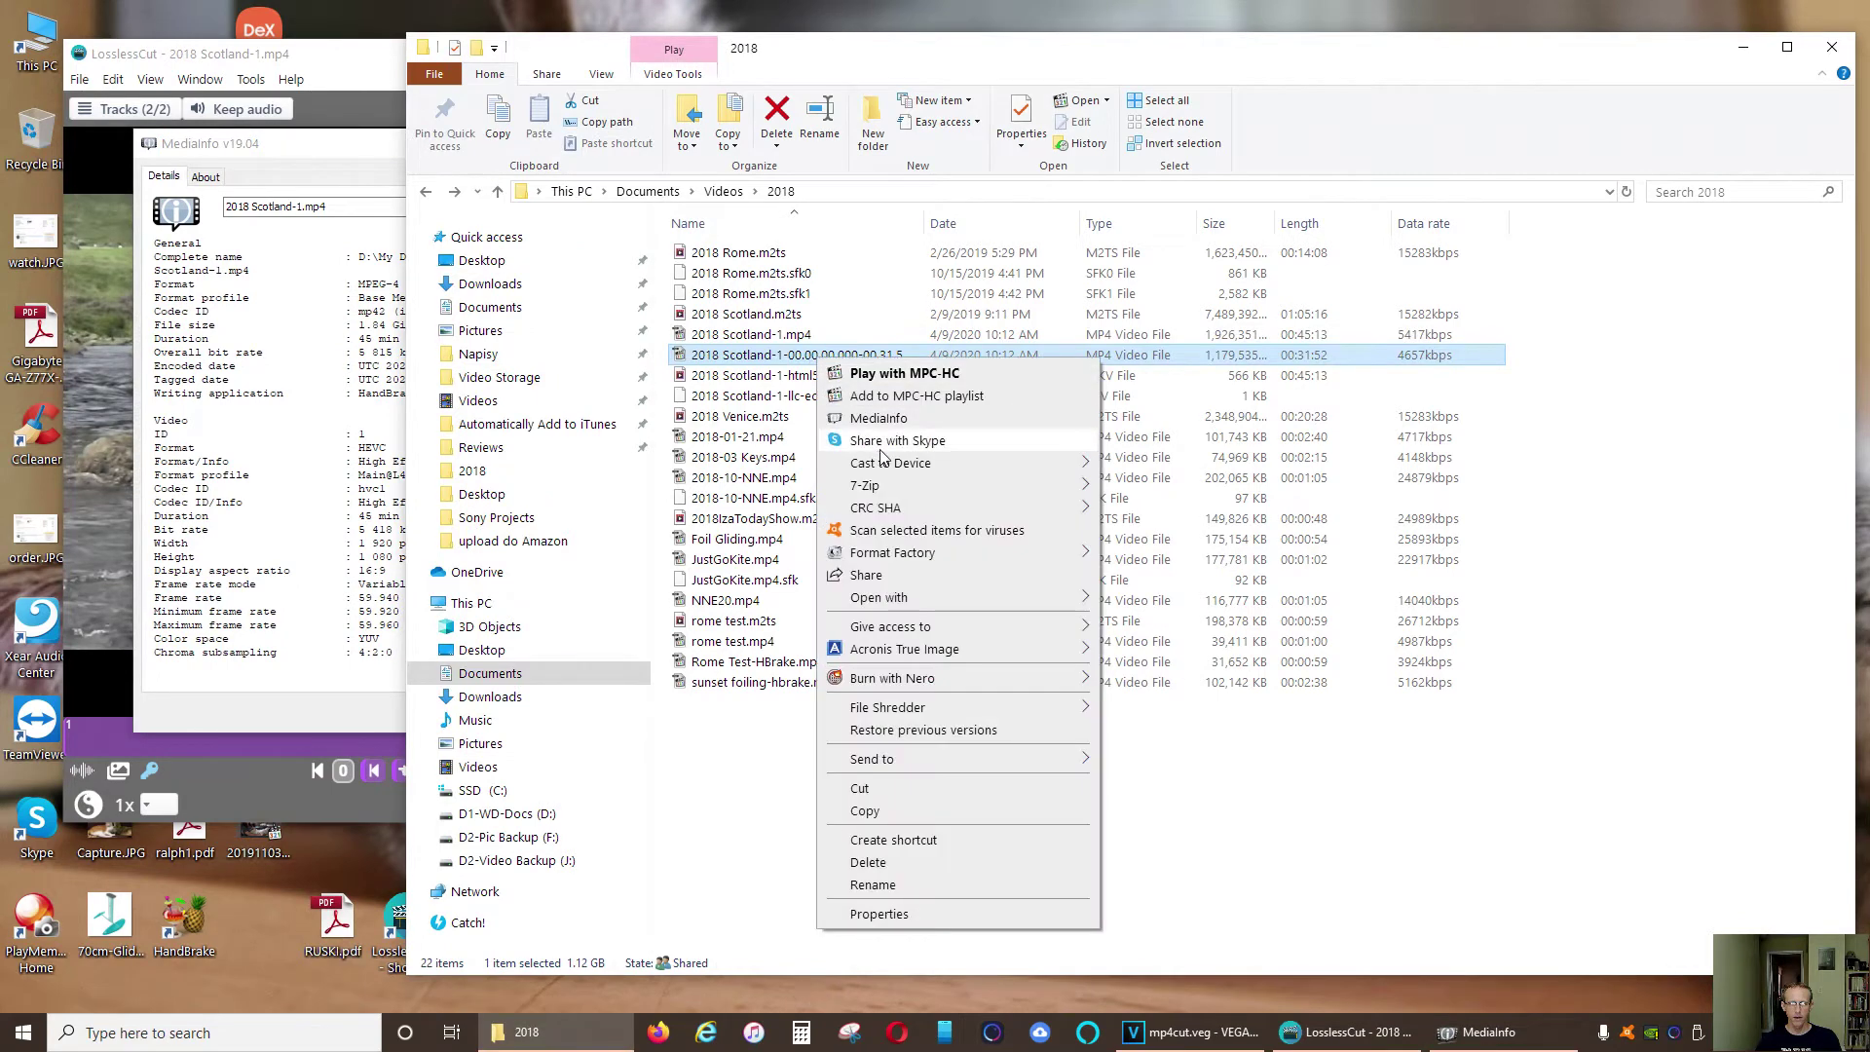
left_click(882, 401)
left_click_drag(321, 151, 342, 243)
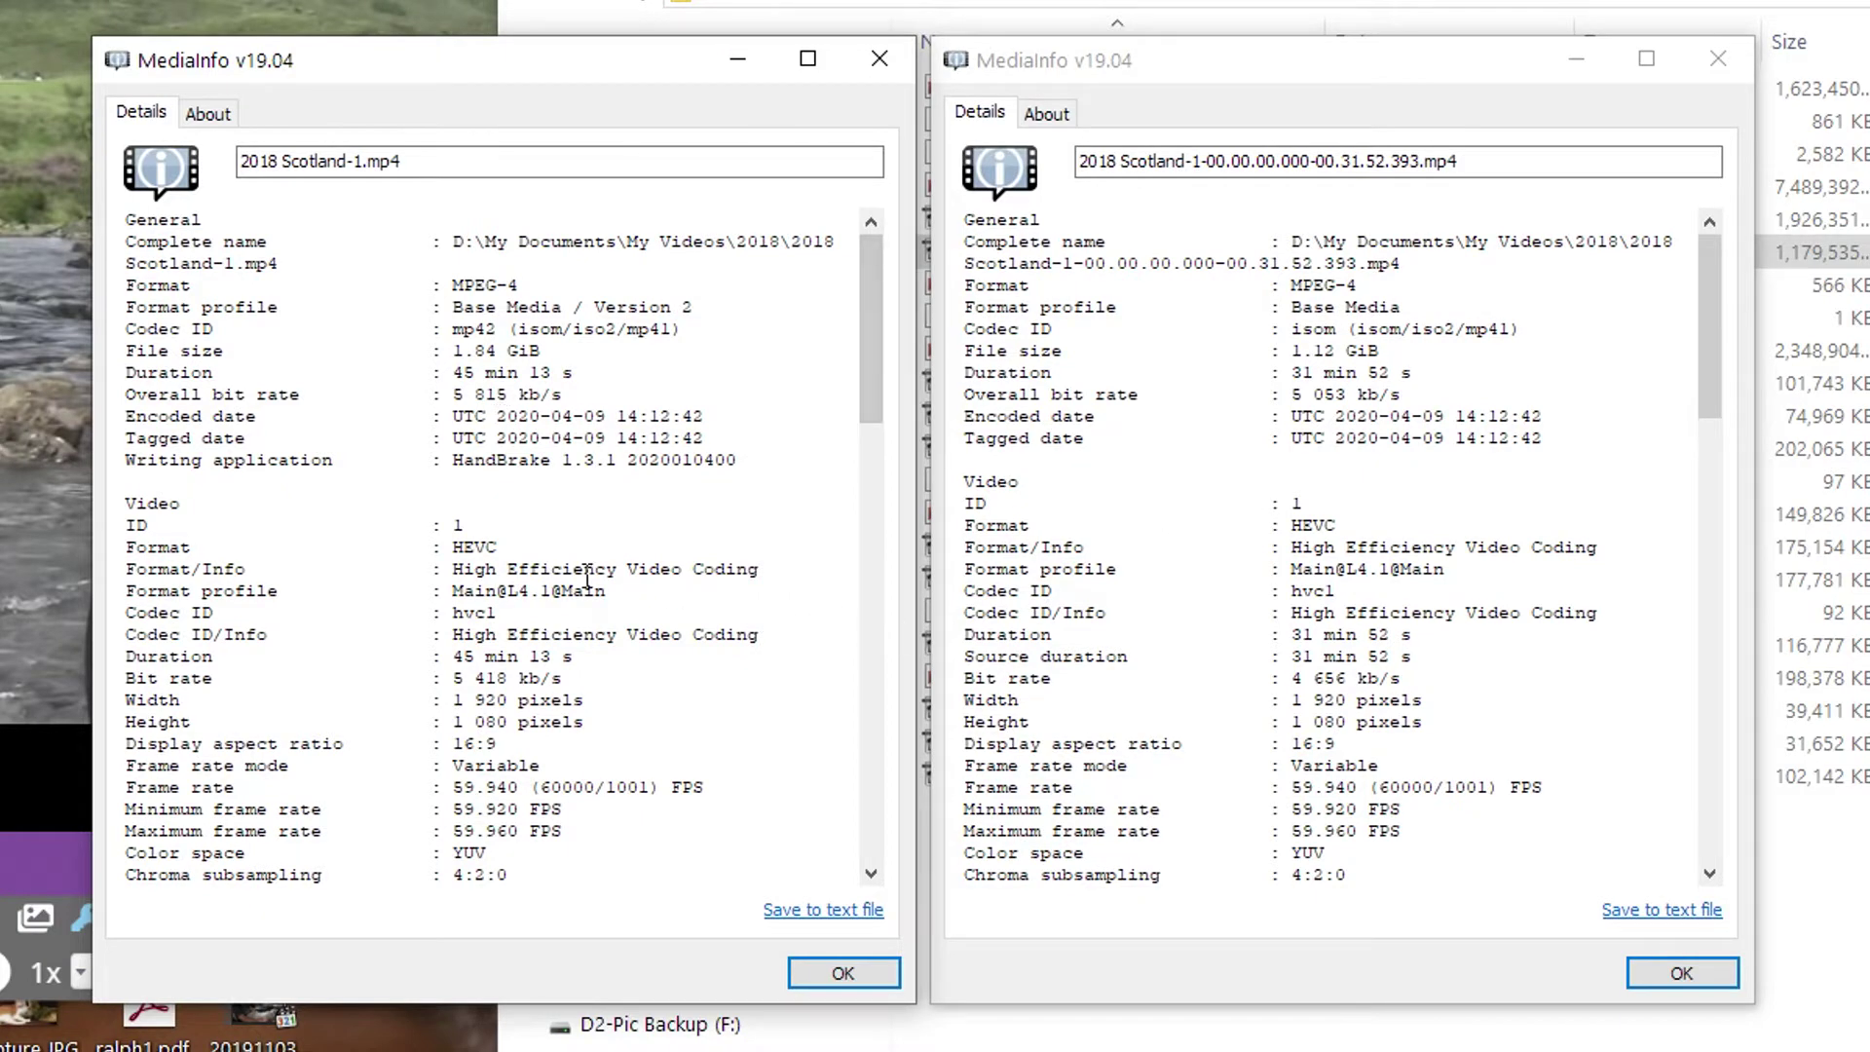
Highlight the matching HEVC video format and 59.920 minimum frame rate in both reports
left_click_drag(505, 547, 457, 549)
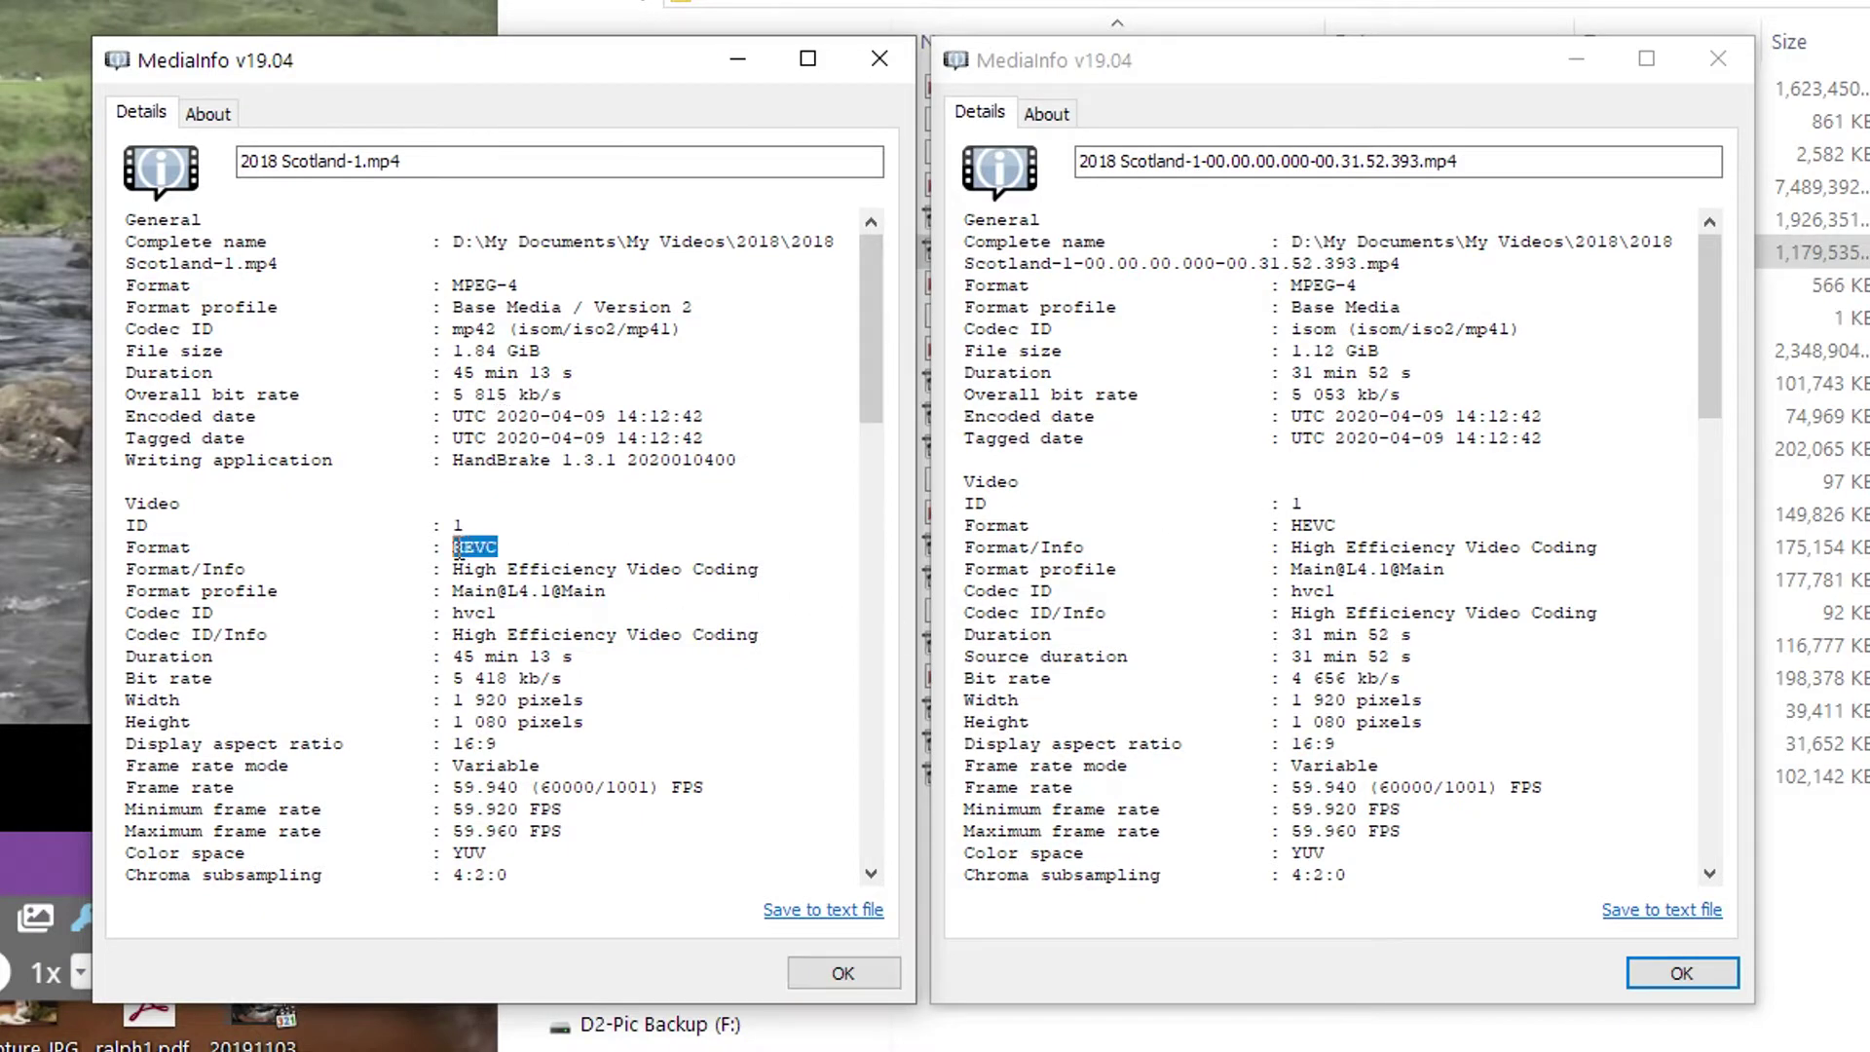
left_click_drag(1345, 525, 1298, 513)
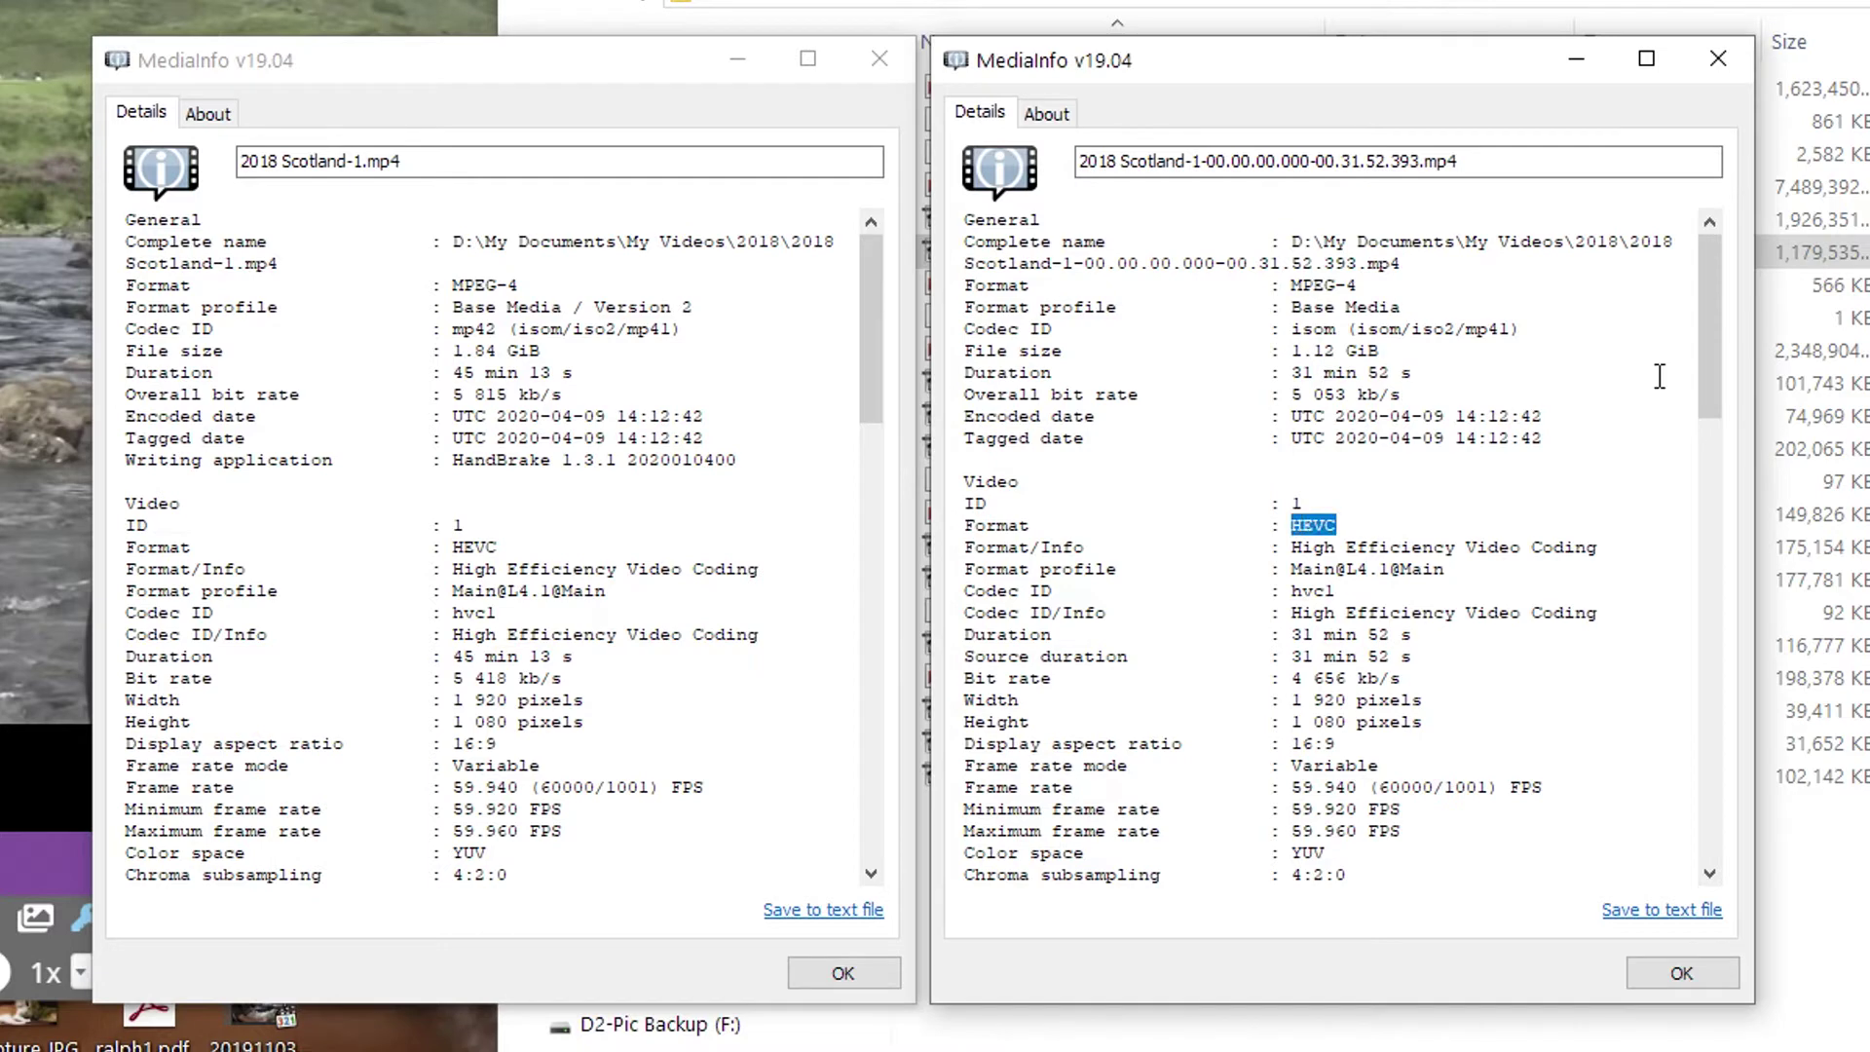
left_click_drag(1710, 300, 1705, 347)
left_click_drag(867, 288, 868, 343)
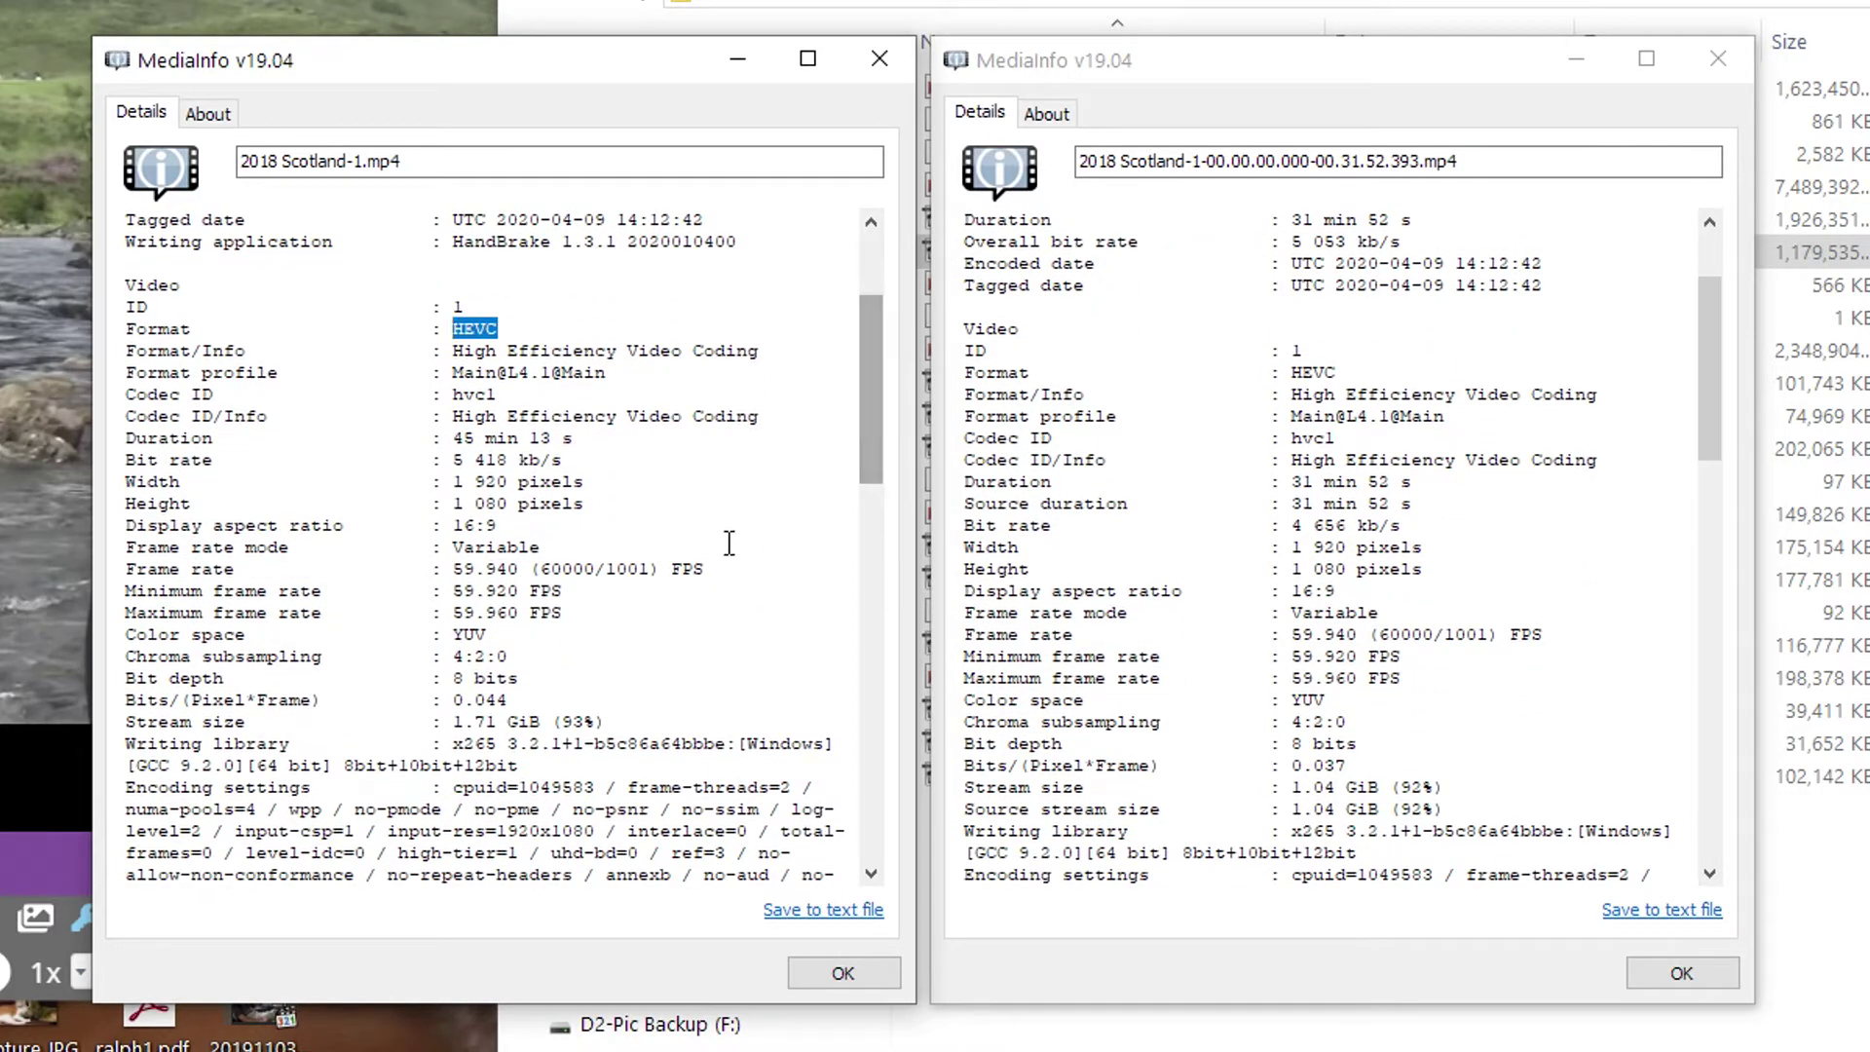
left_click_drag(454, 595, 526, 595)
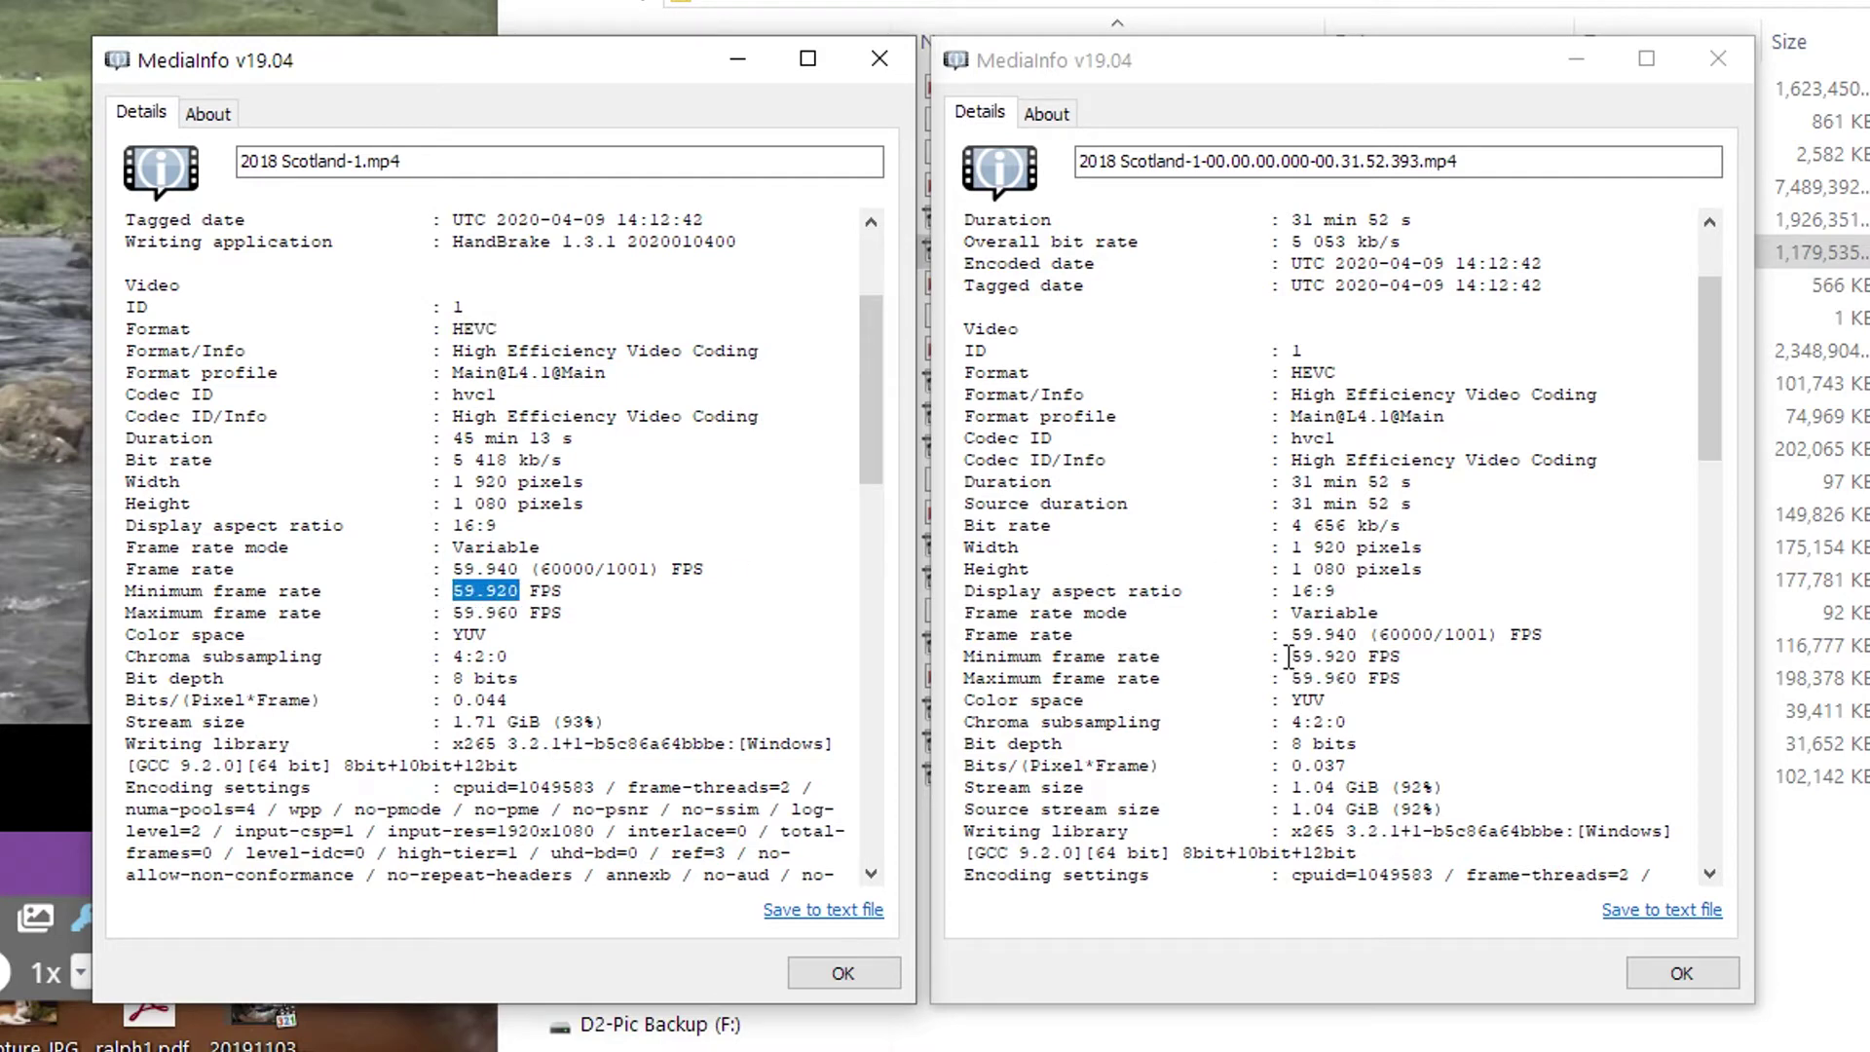
left_click_drag(1291, 656, 1284, 604)
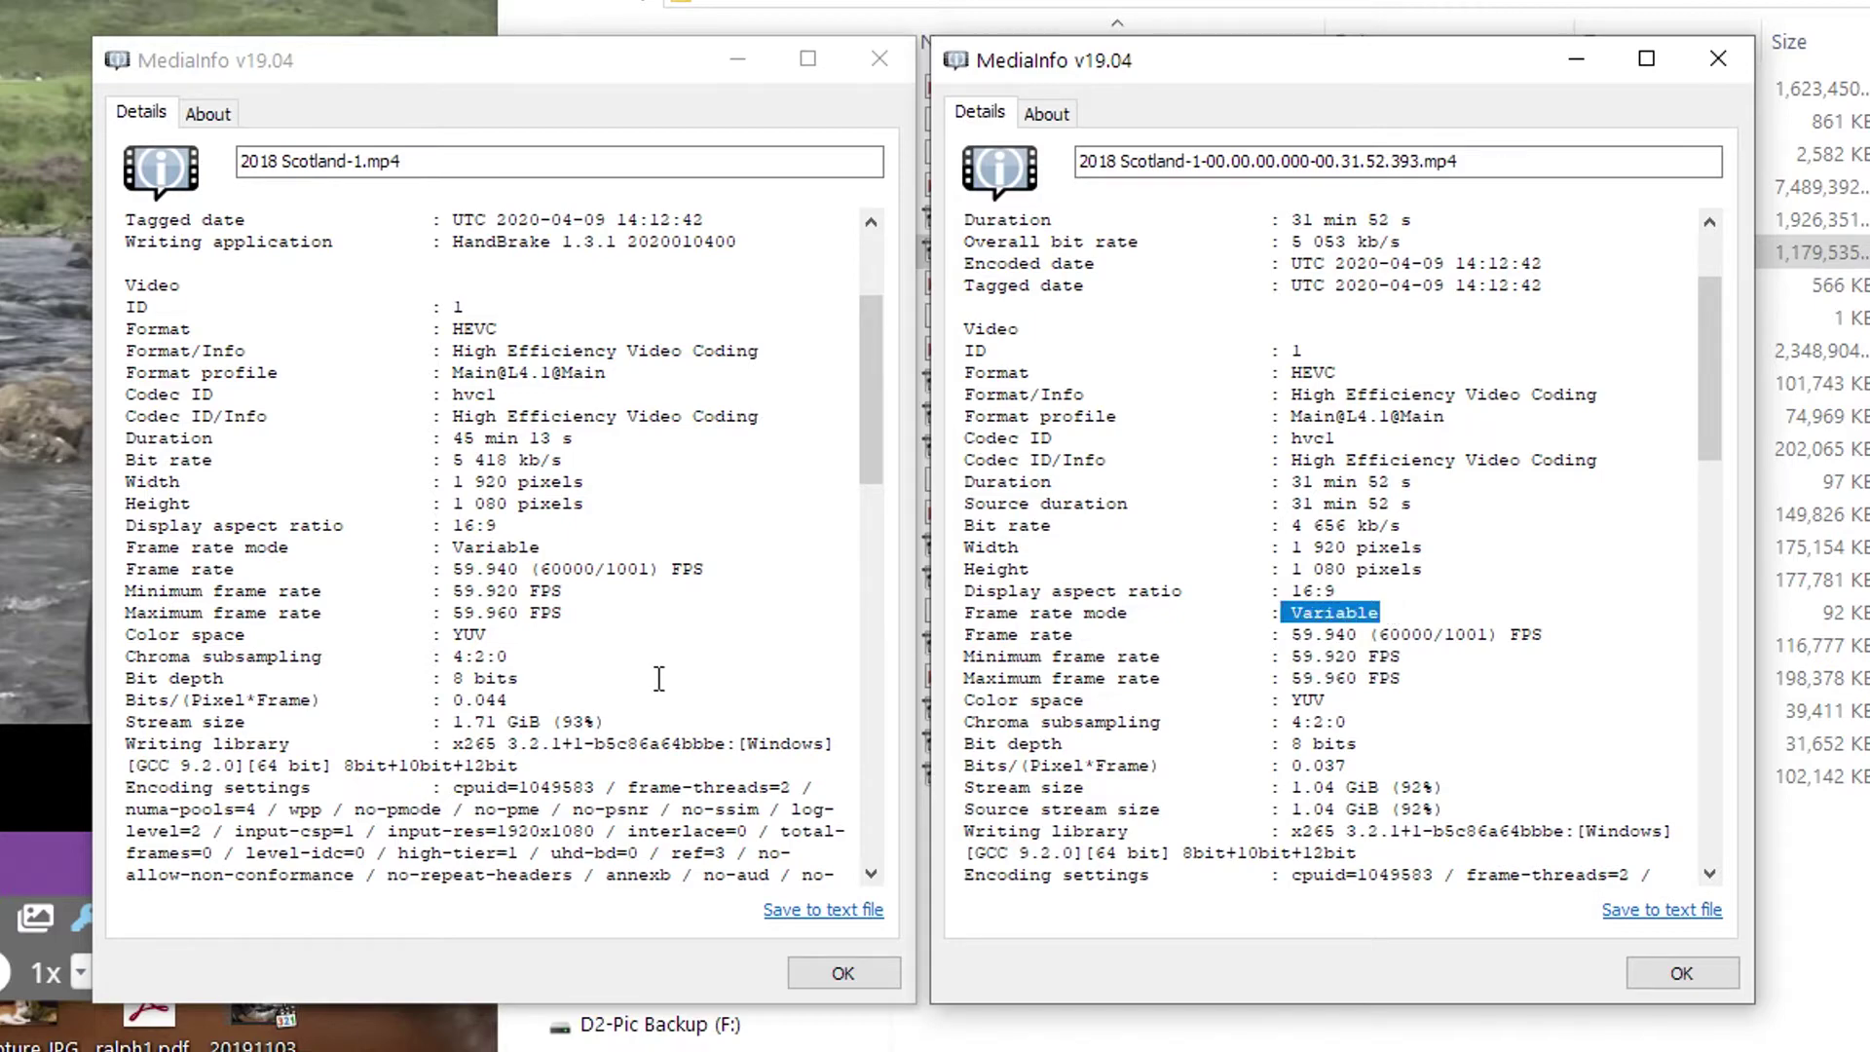
left_click_drag(543, 542, 443, 548)
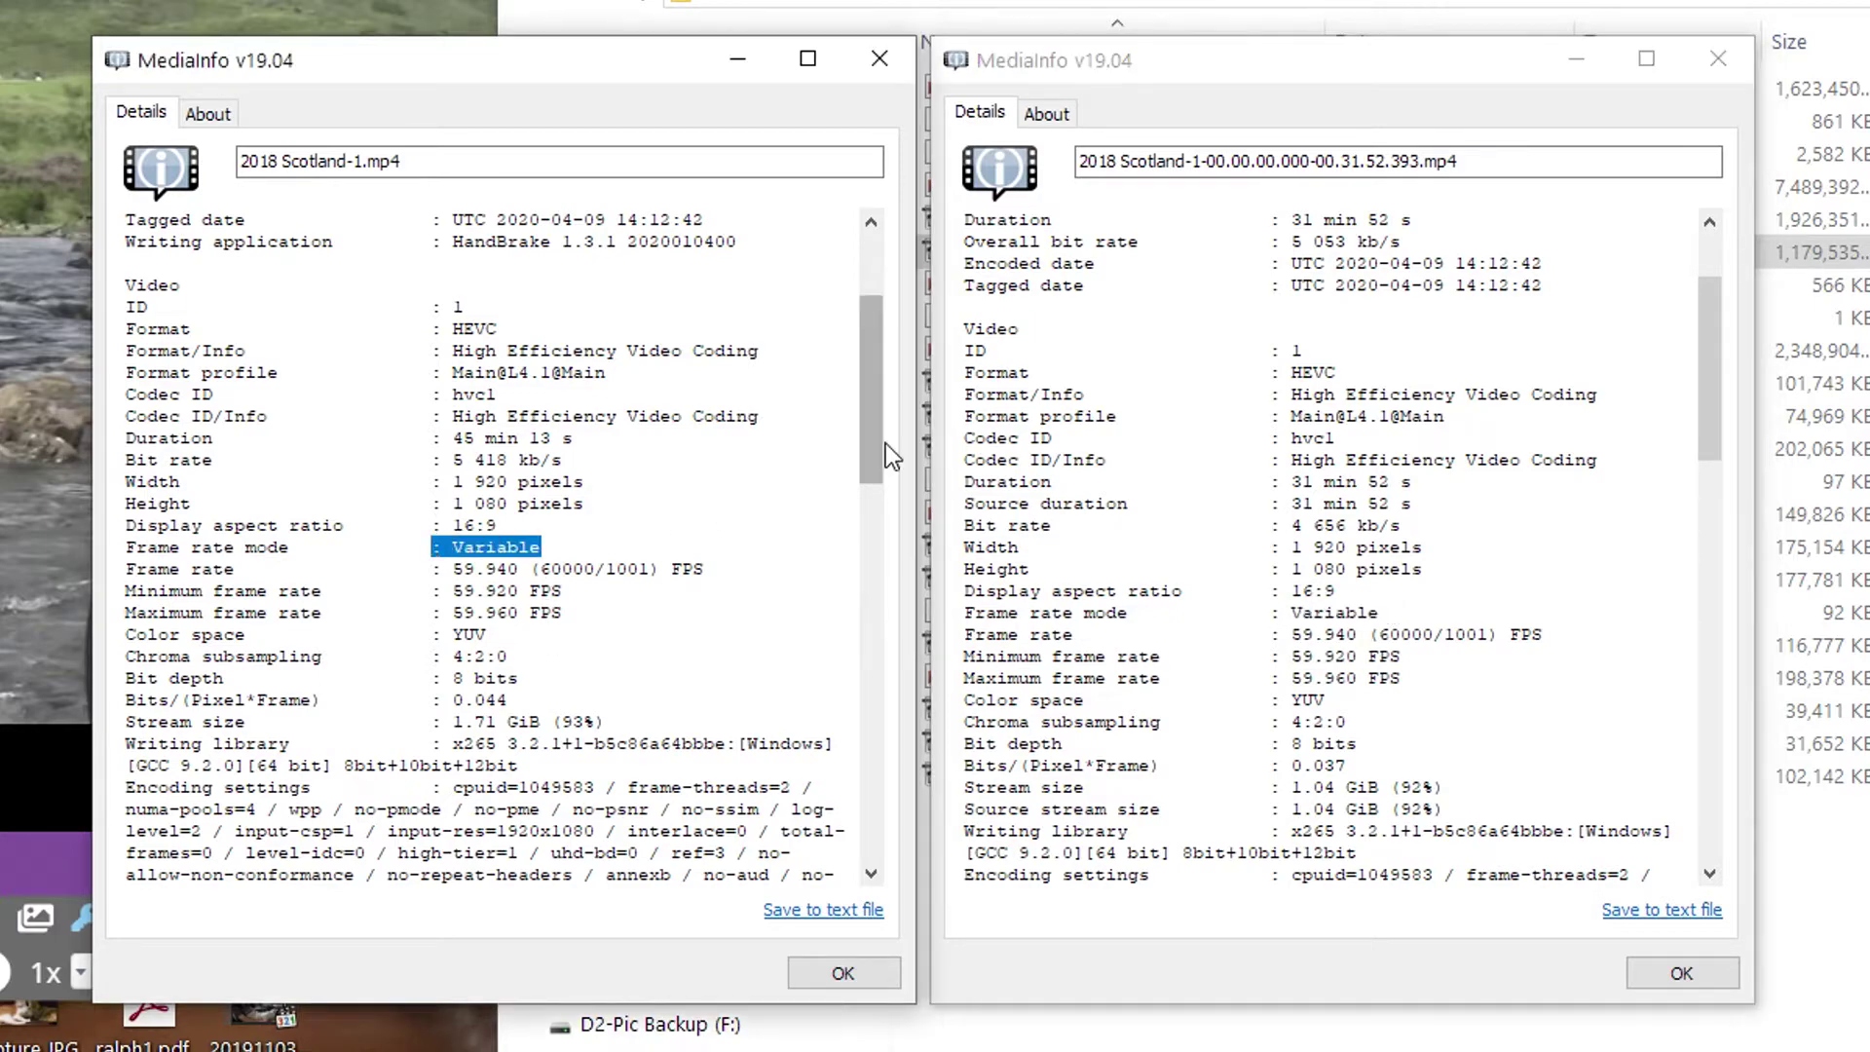
left_click_drag(875, 448, 815, 782)
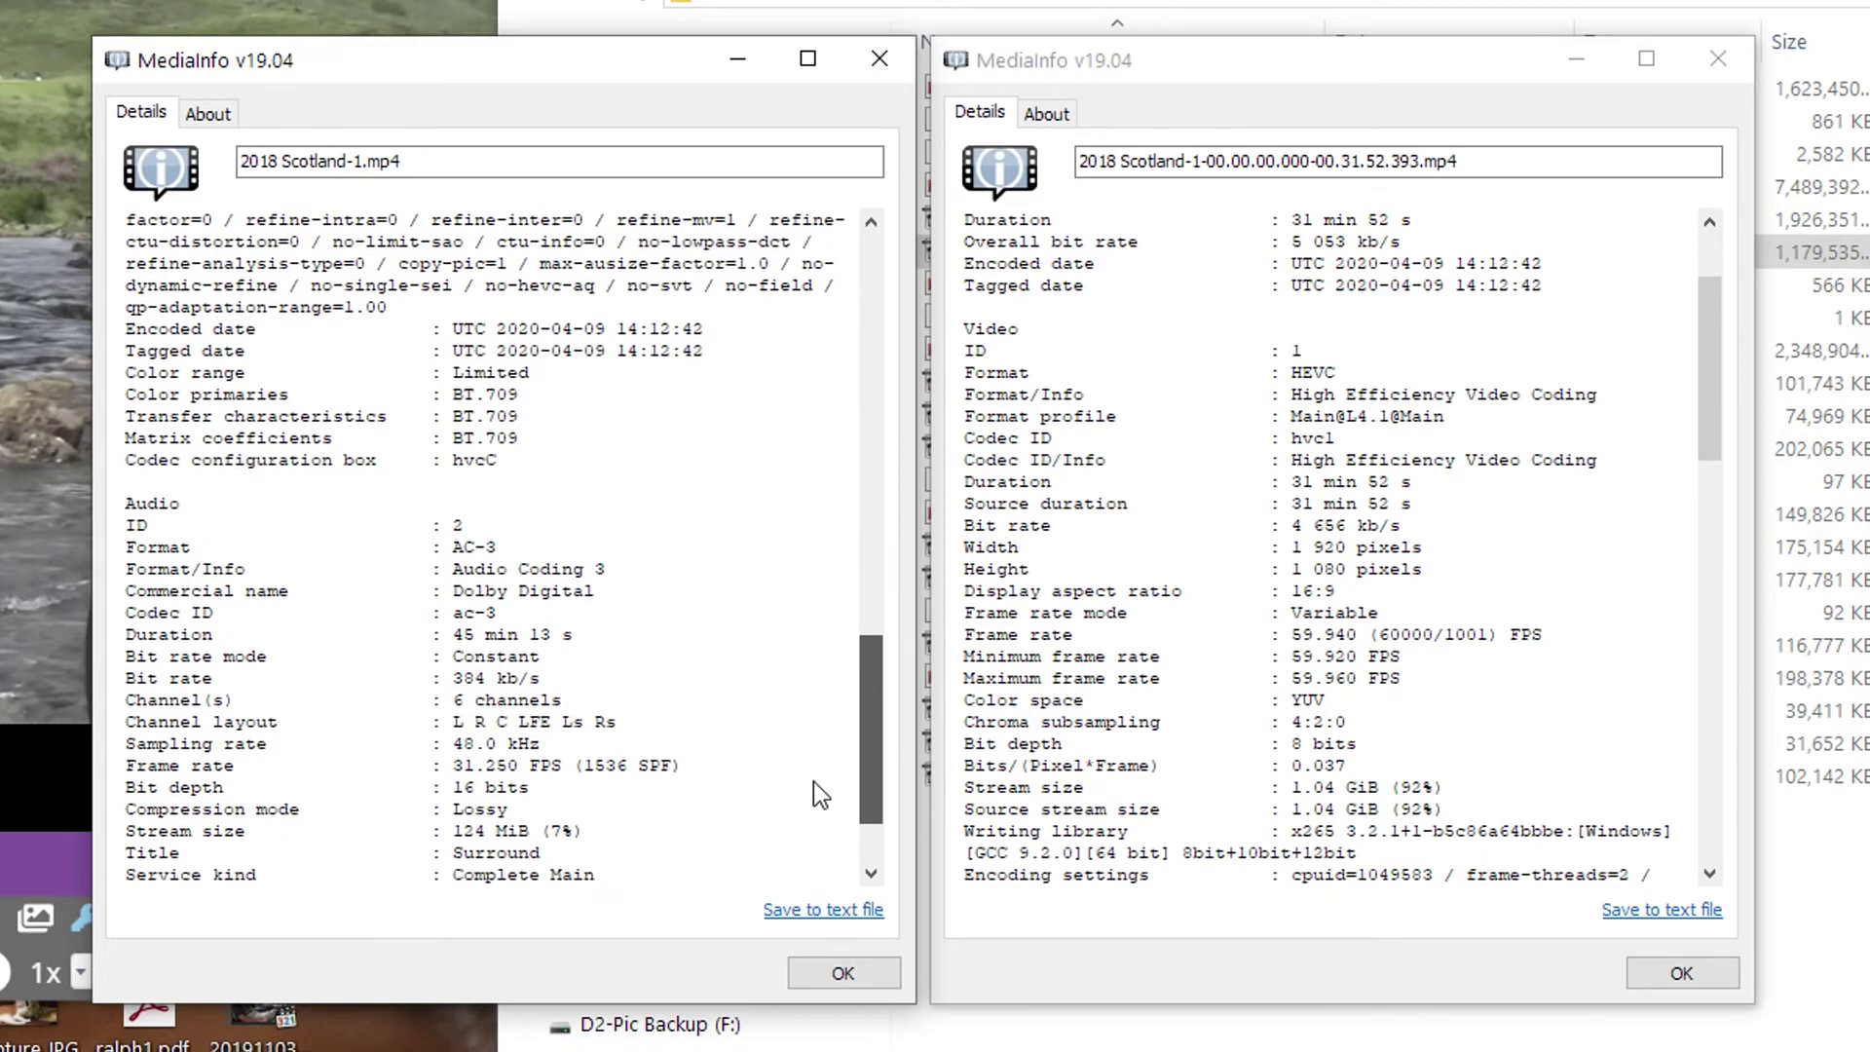
left_click_drag(1717, 365, 1656, 726)
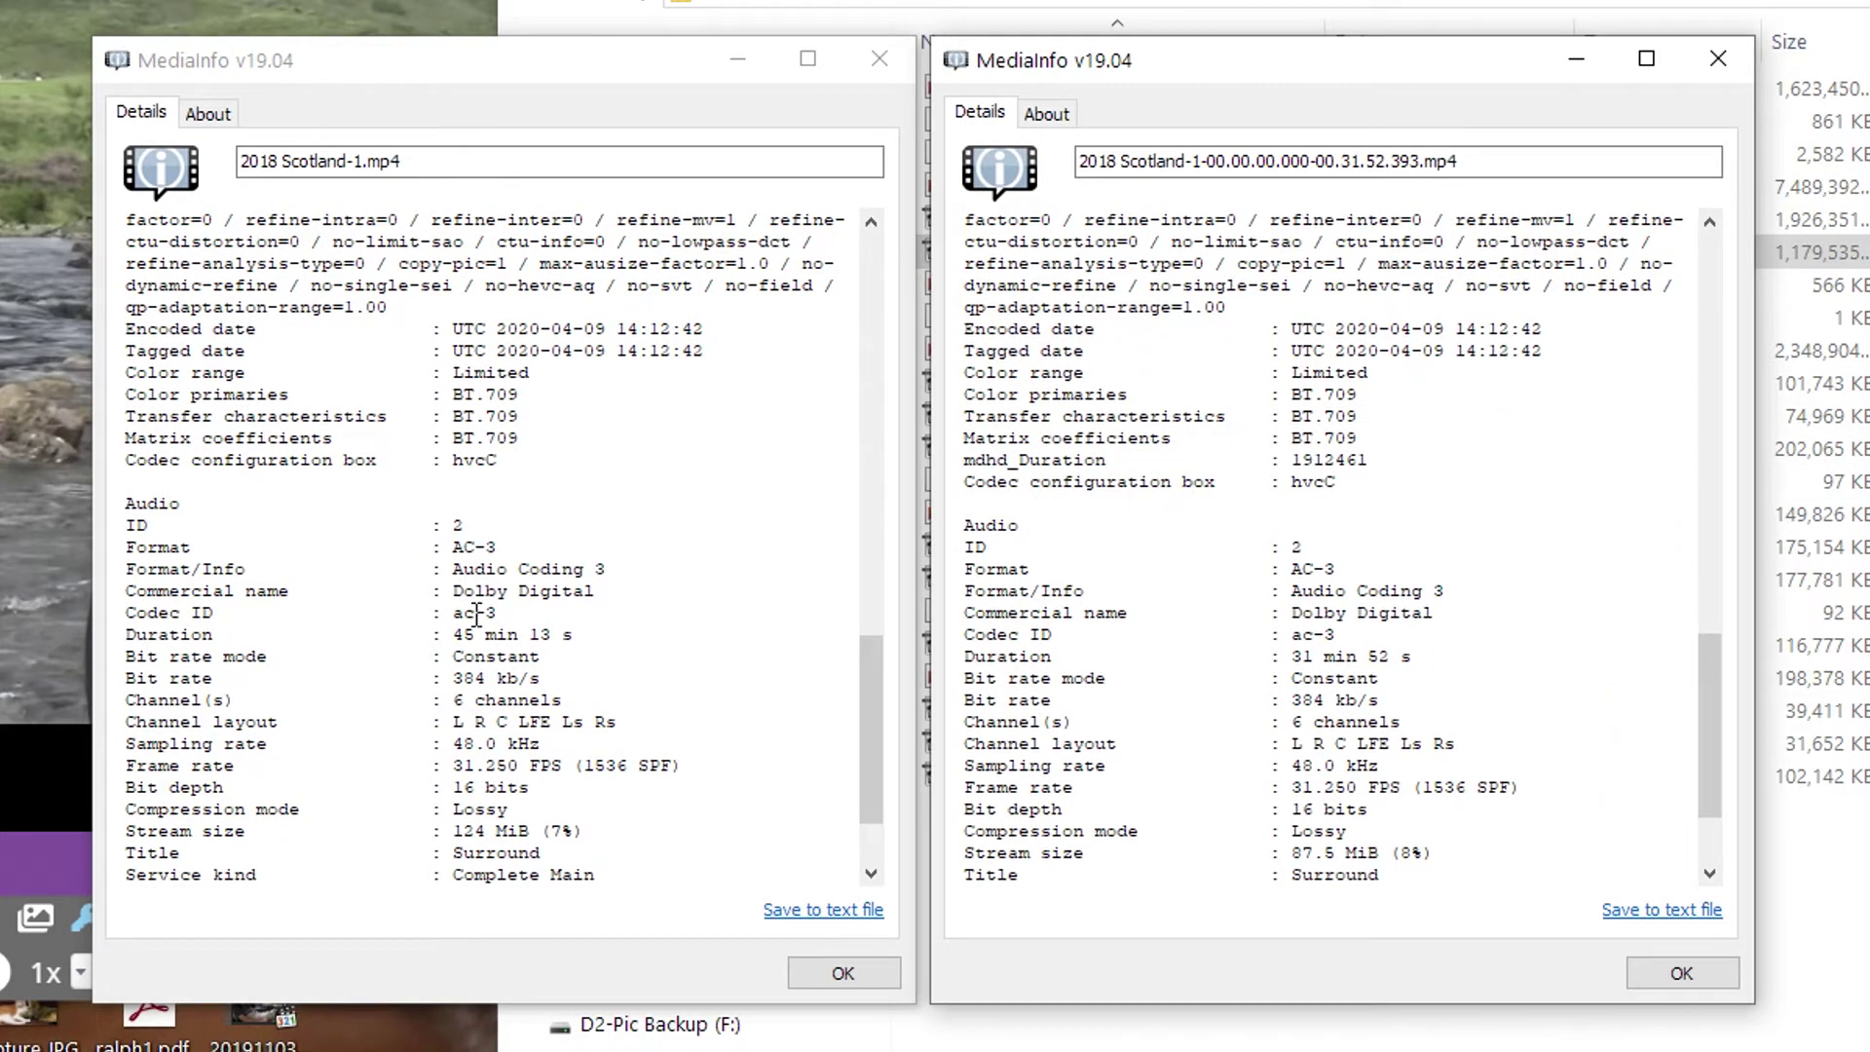
Highlight the matching ac-3 Dolby Digital audio, bit rate and channel layout in both reports
left_click_drag(1356, 630, 1302, 643)
left_click_drag(504, 612, 433, 624)
left_click_drag(632, 589, 503, 592)
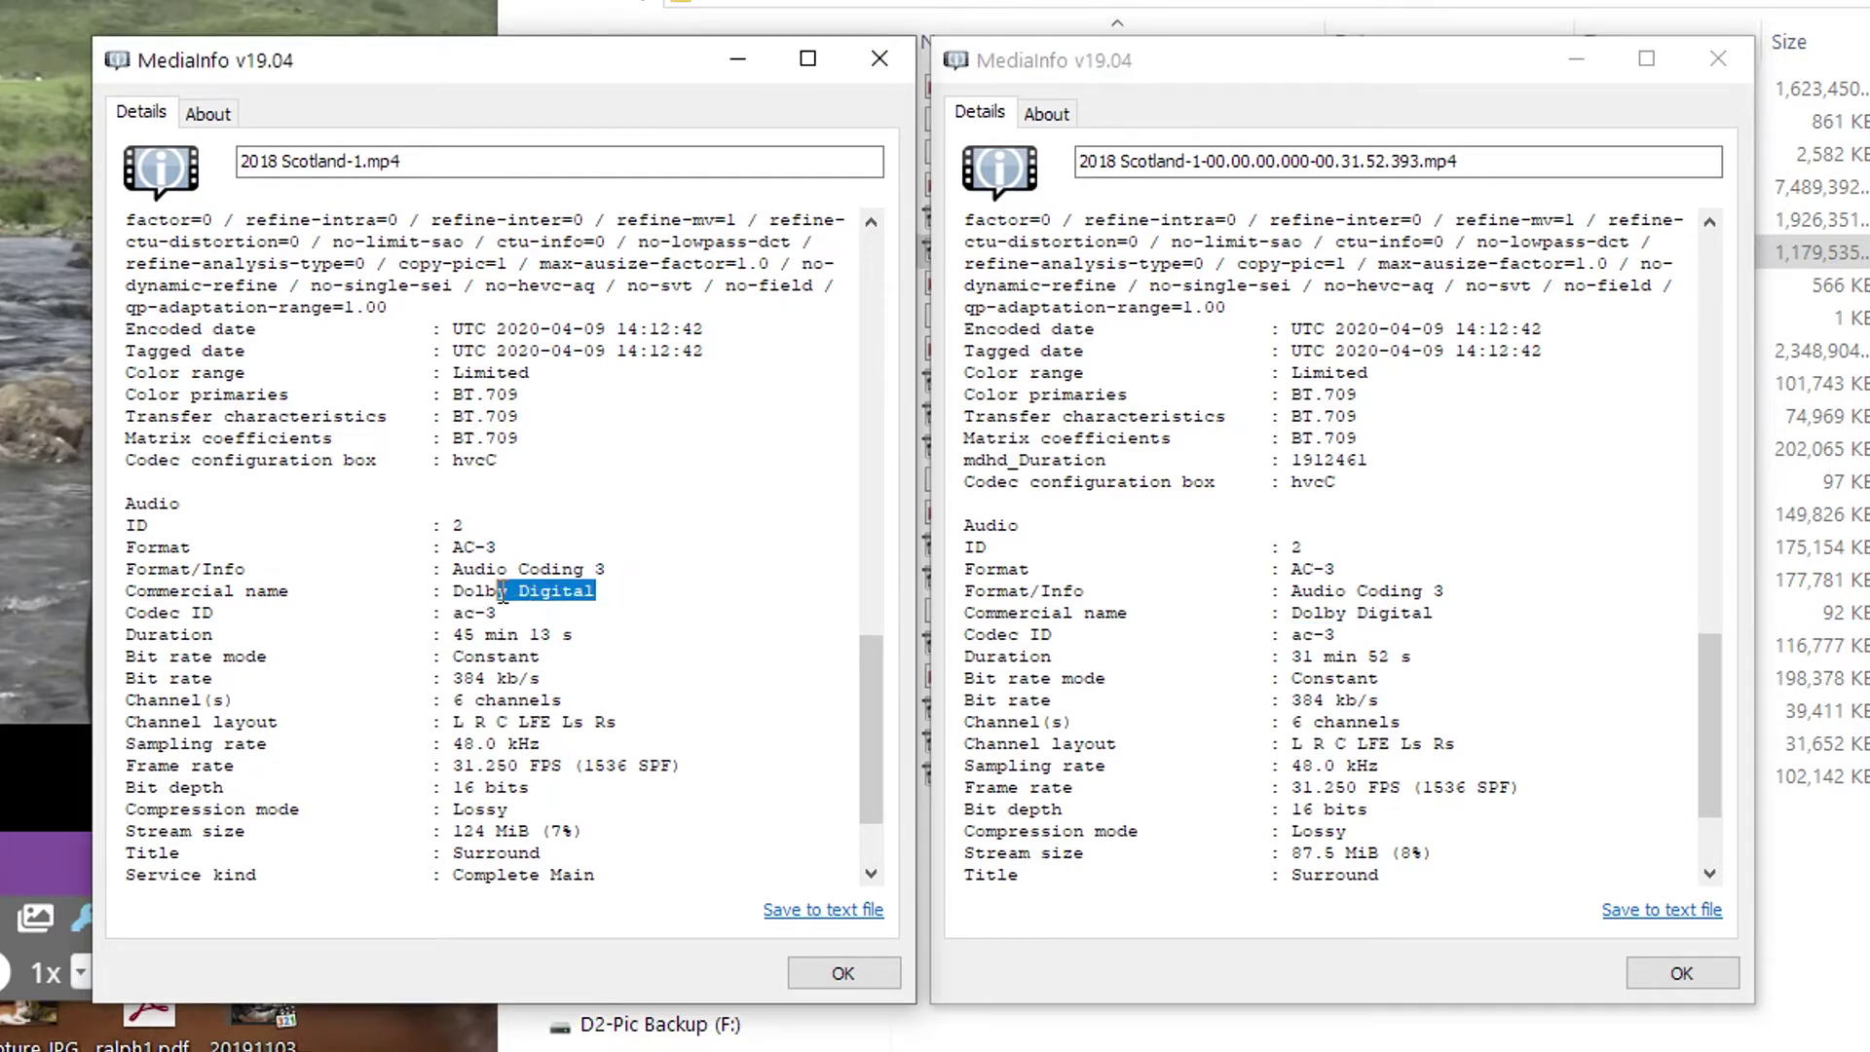
left_click_drag(1449, 612, 1390, 618)
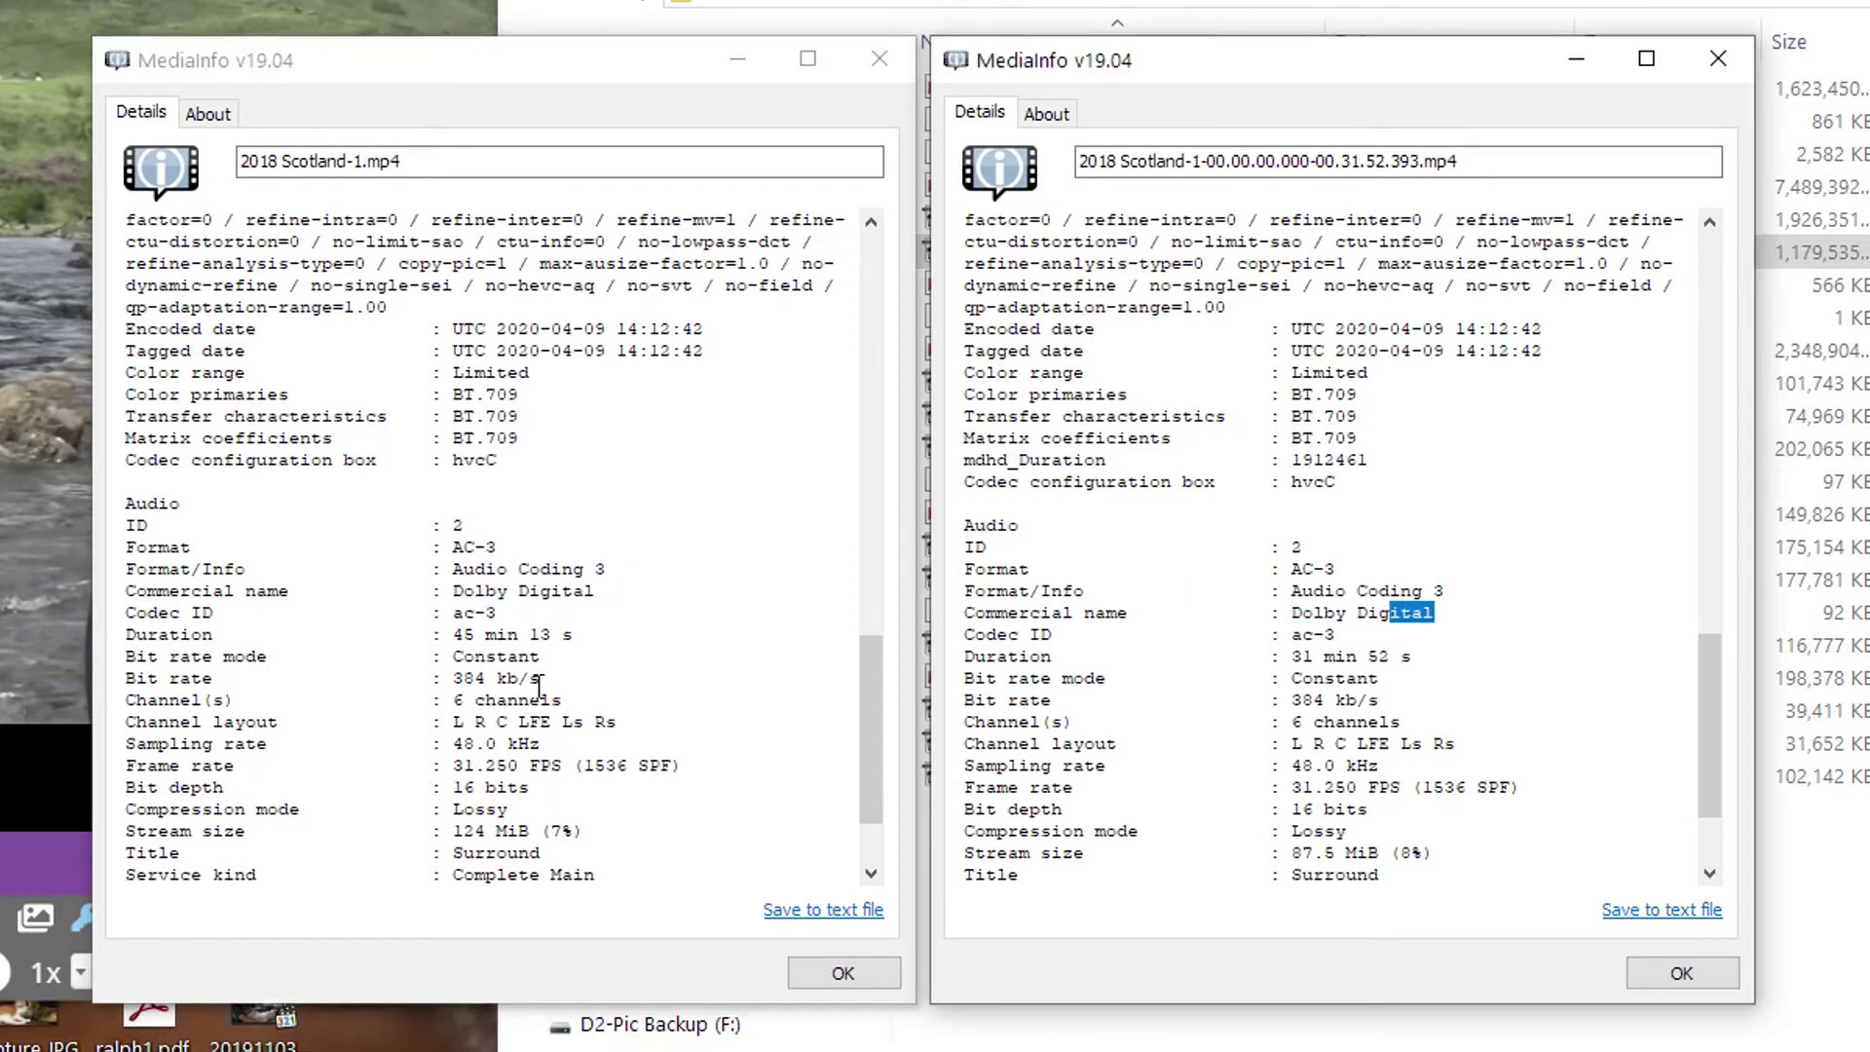
left_click_drag(624, 720, 463, 679)
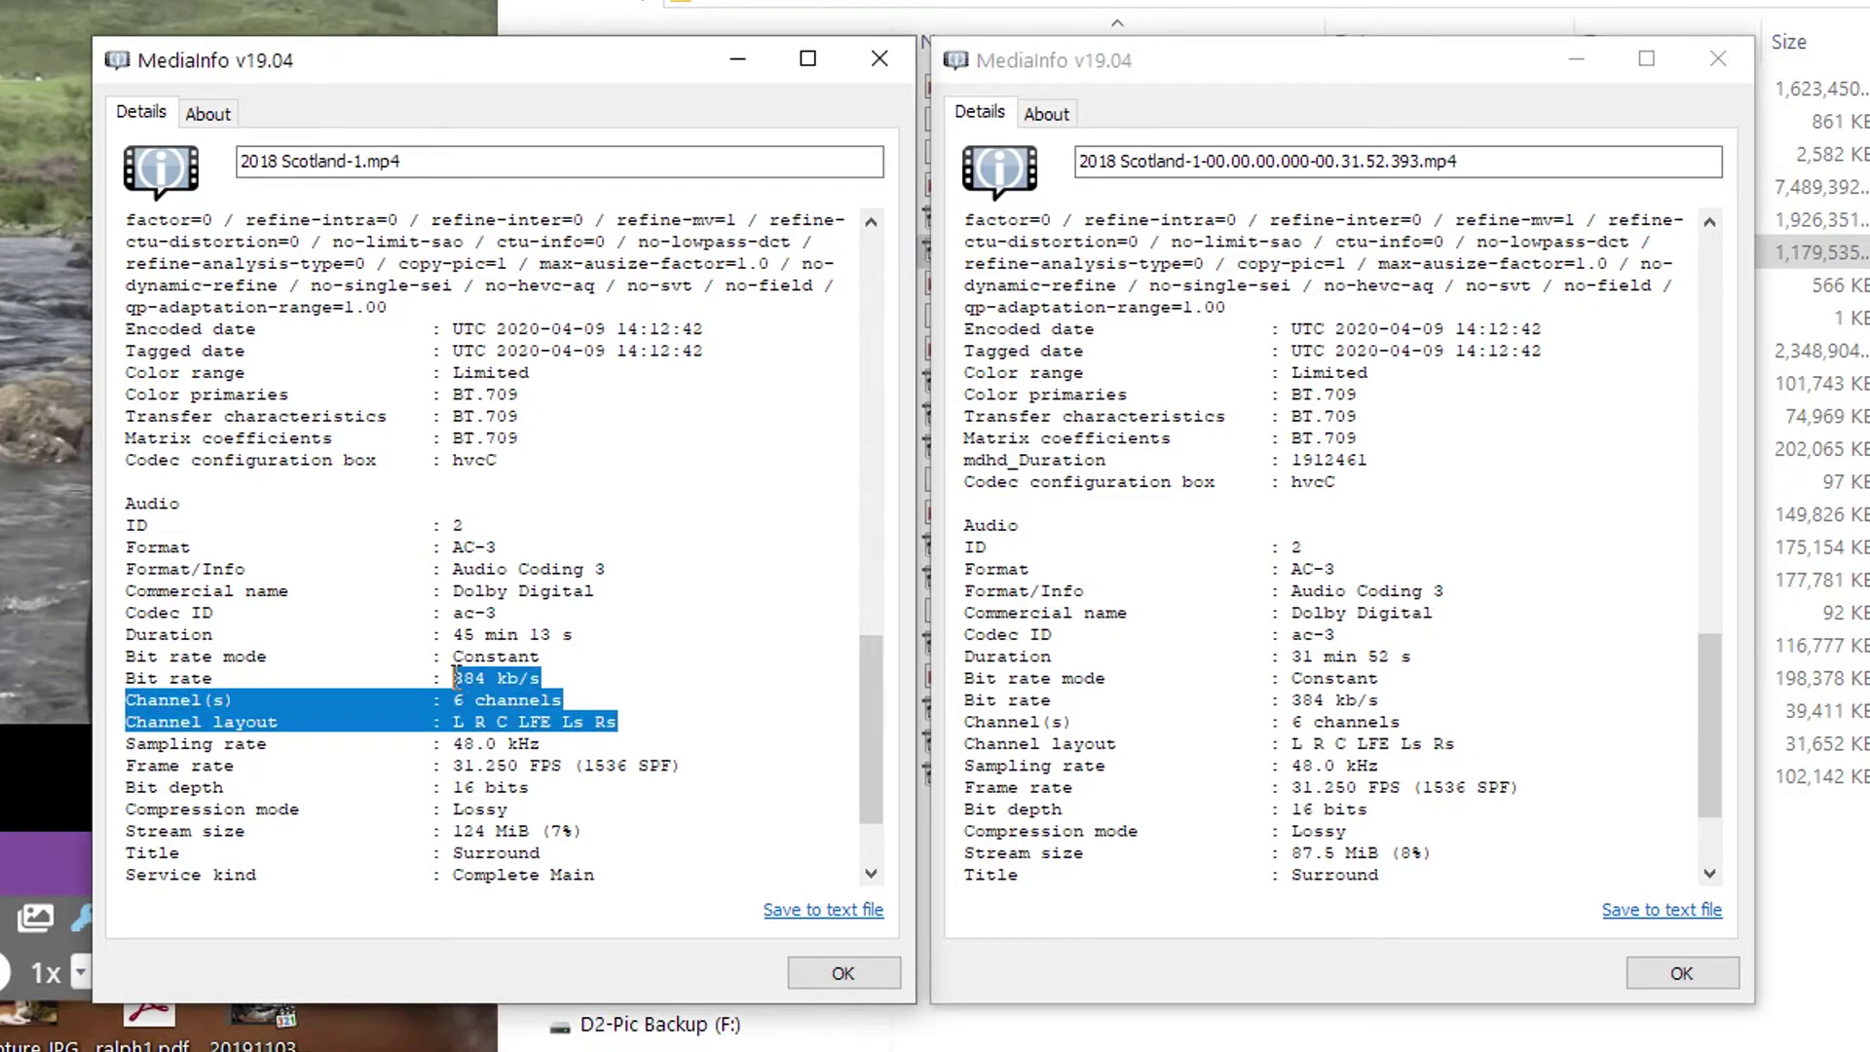
left_click_drag(1477, 748, 1291, 699)
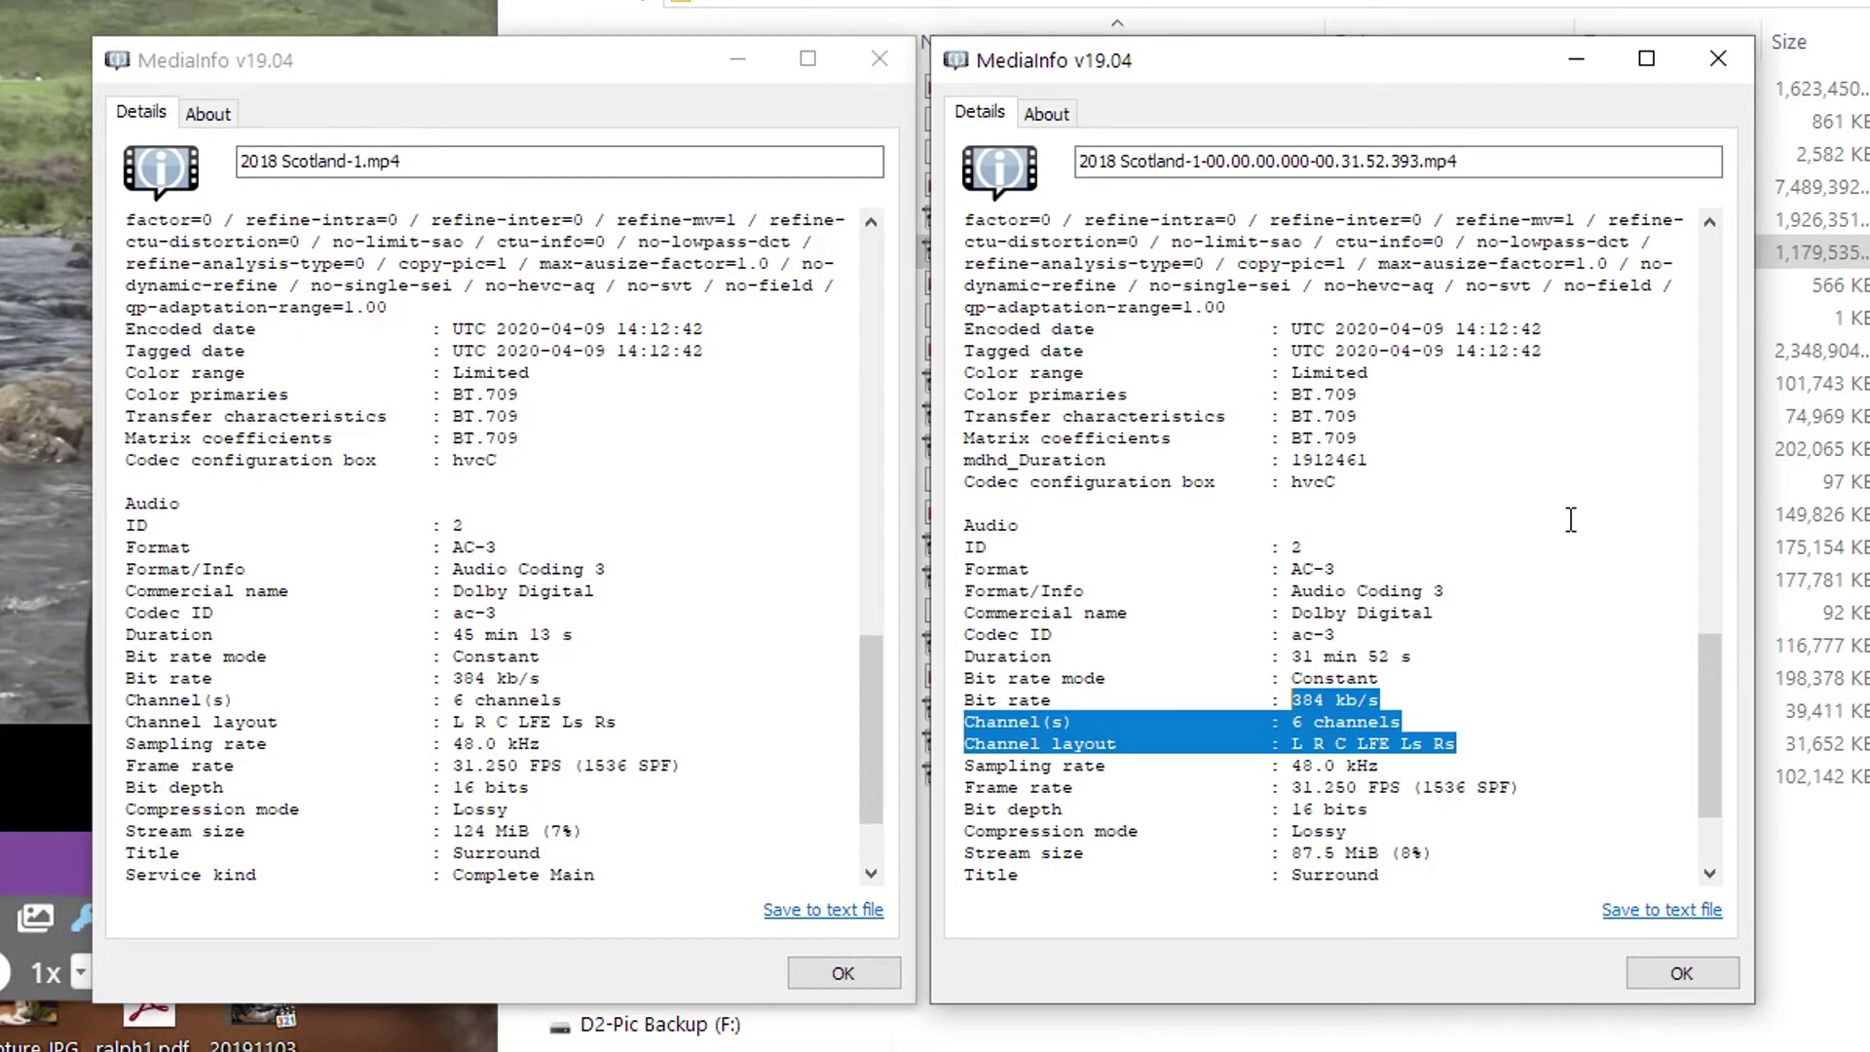
Close both MediaInfo windows and narrow the folder window to reveal LosslessCut
left_click(1719, 58)
left_click(877, 61)
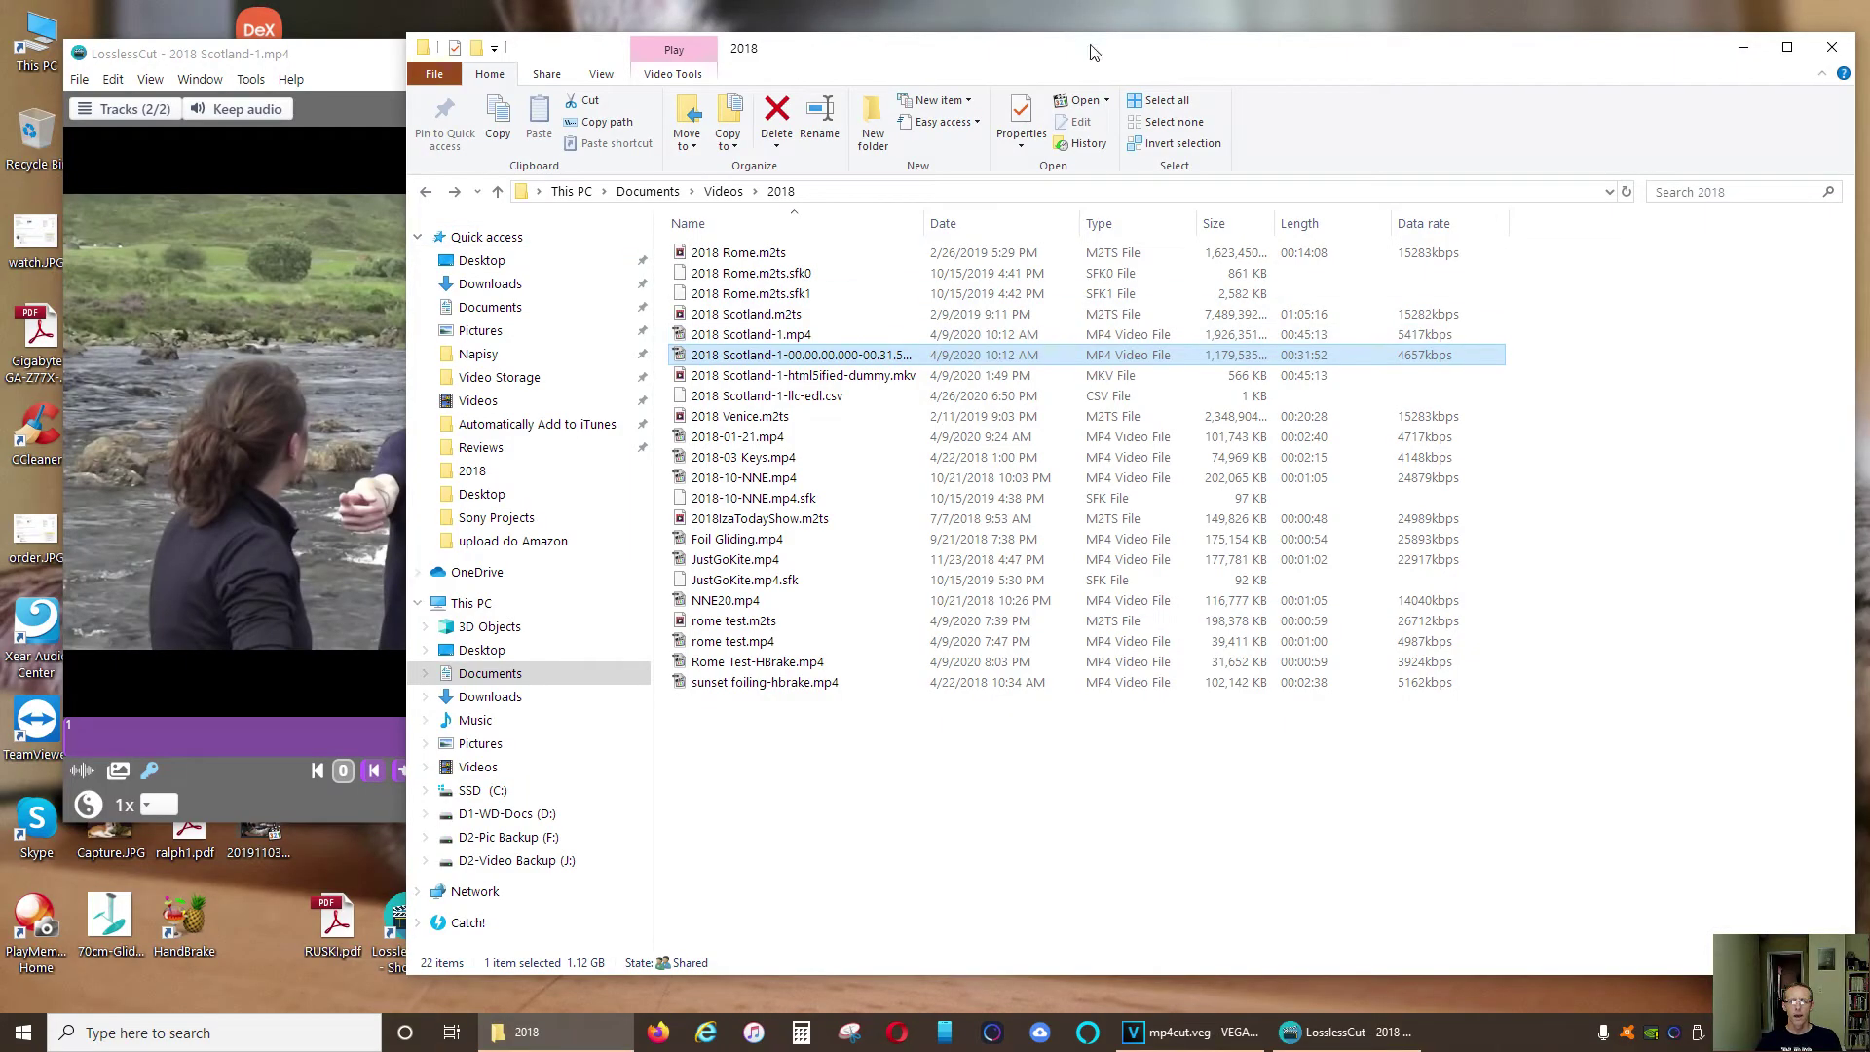
left_click_drag(403, 263, 861, 273)
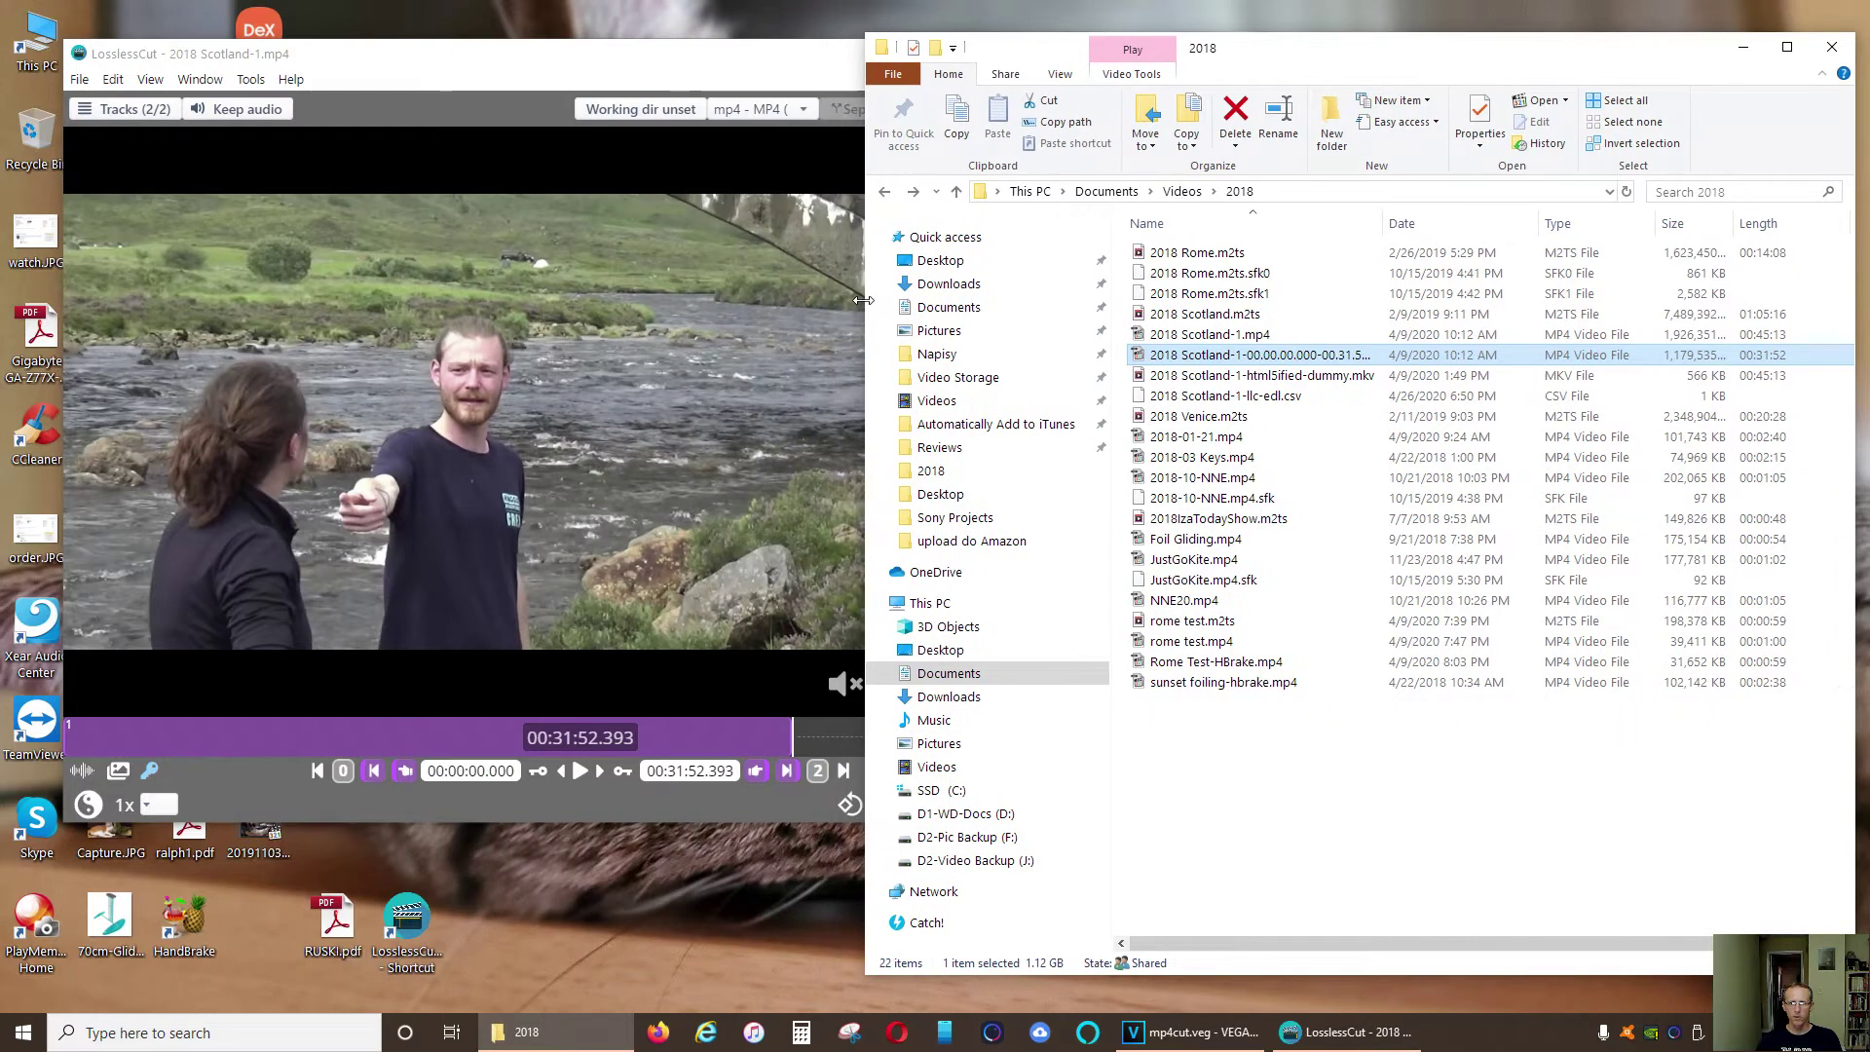
Close the finished 2018 Scotland-1.mp4 in LosslessCut
left_click(661, 67)
left_click(79, 79)
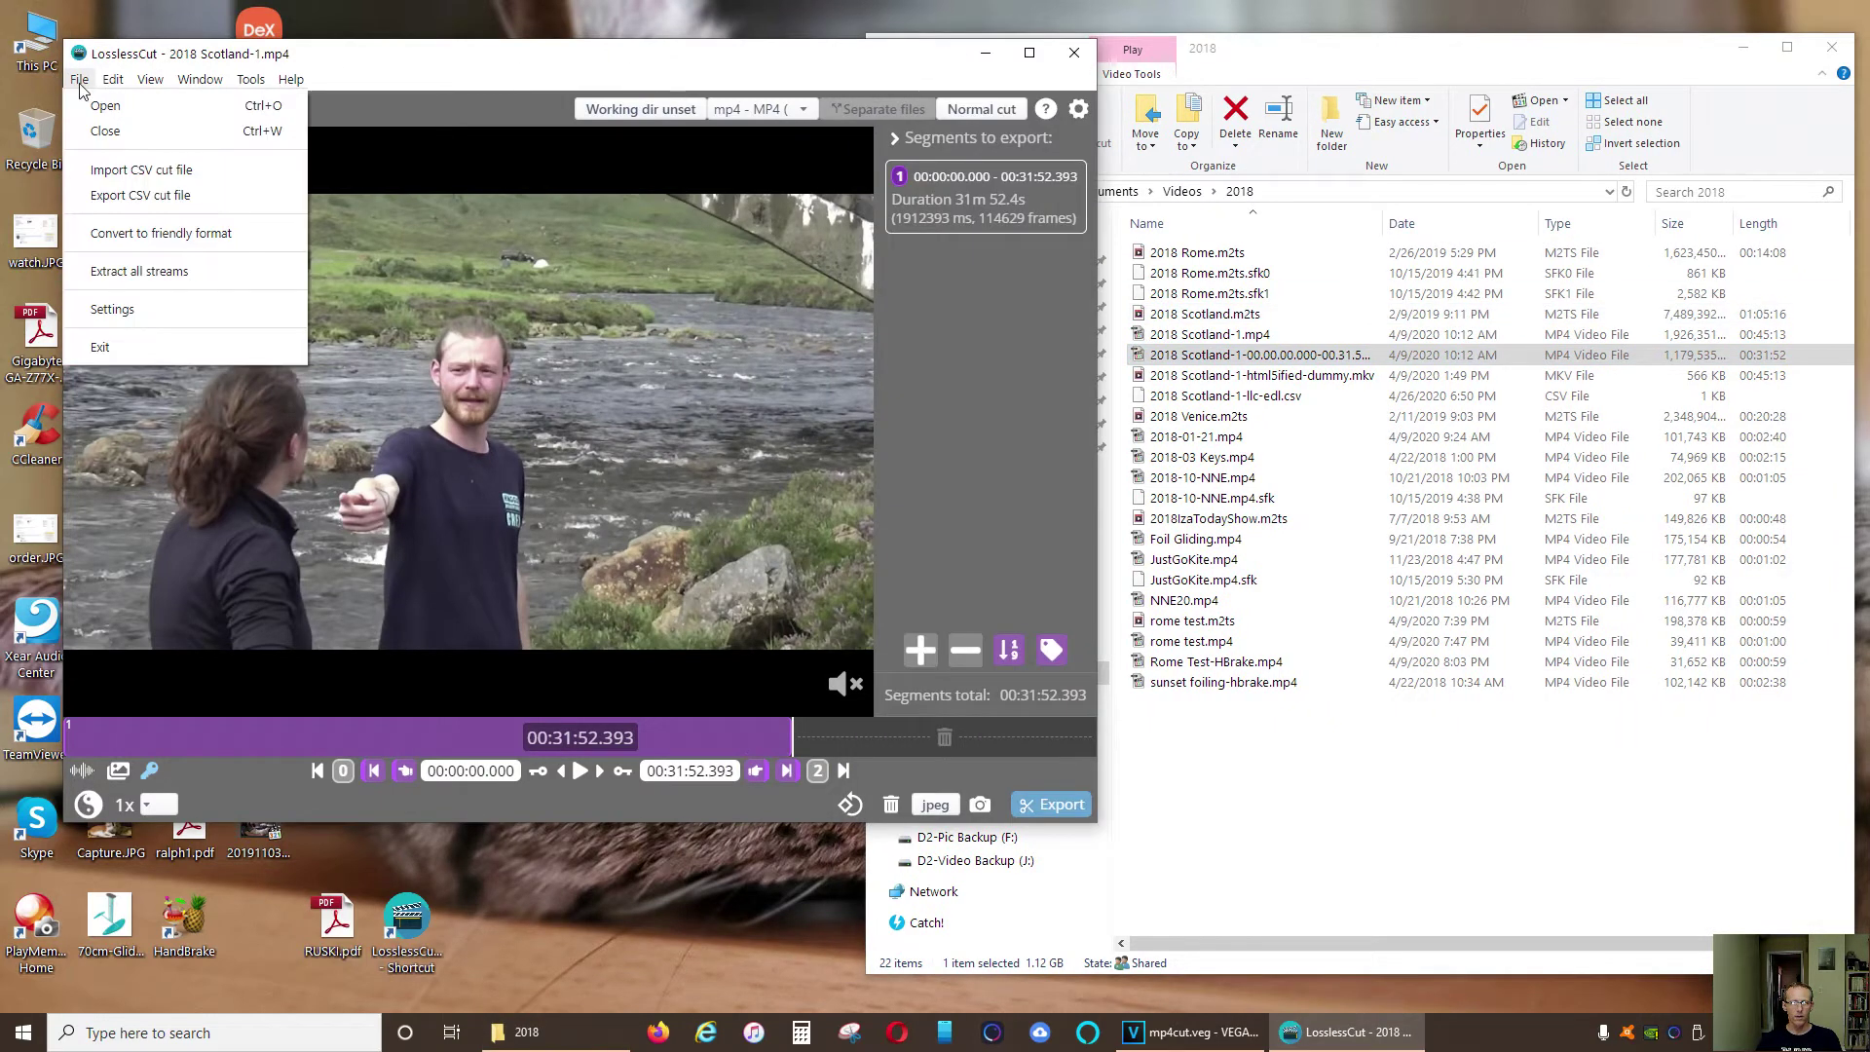
left_click(105, 137)
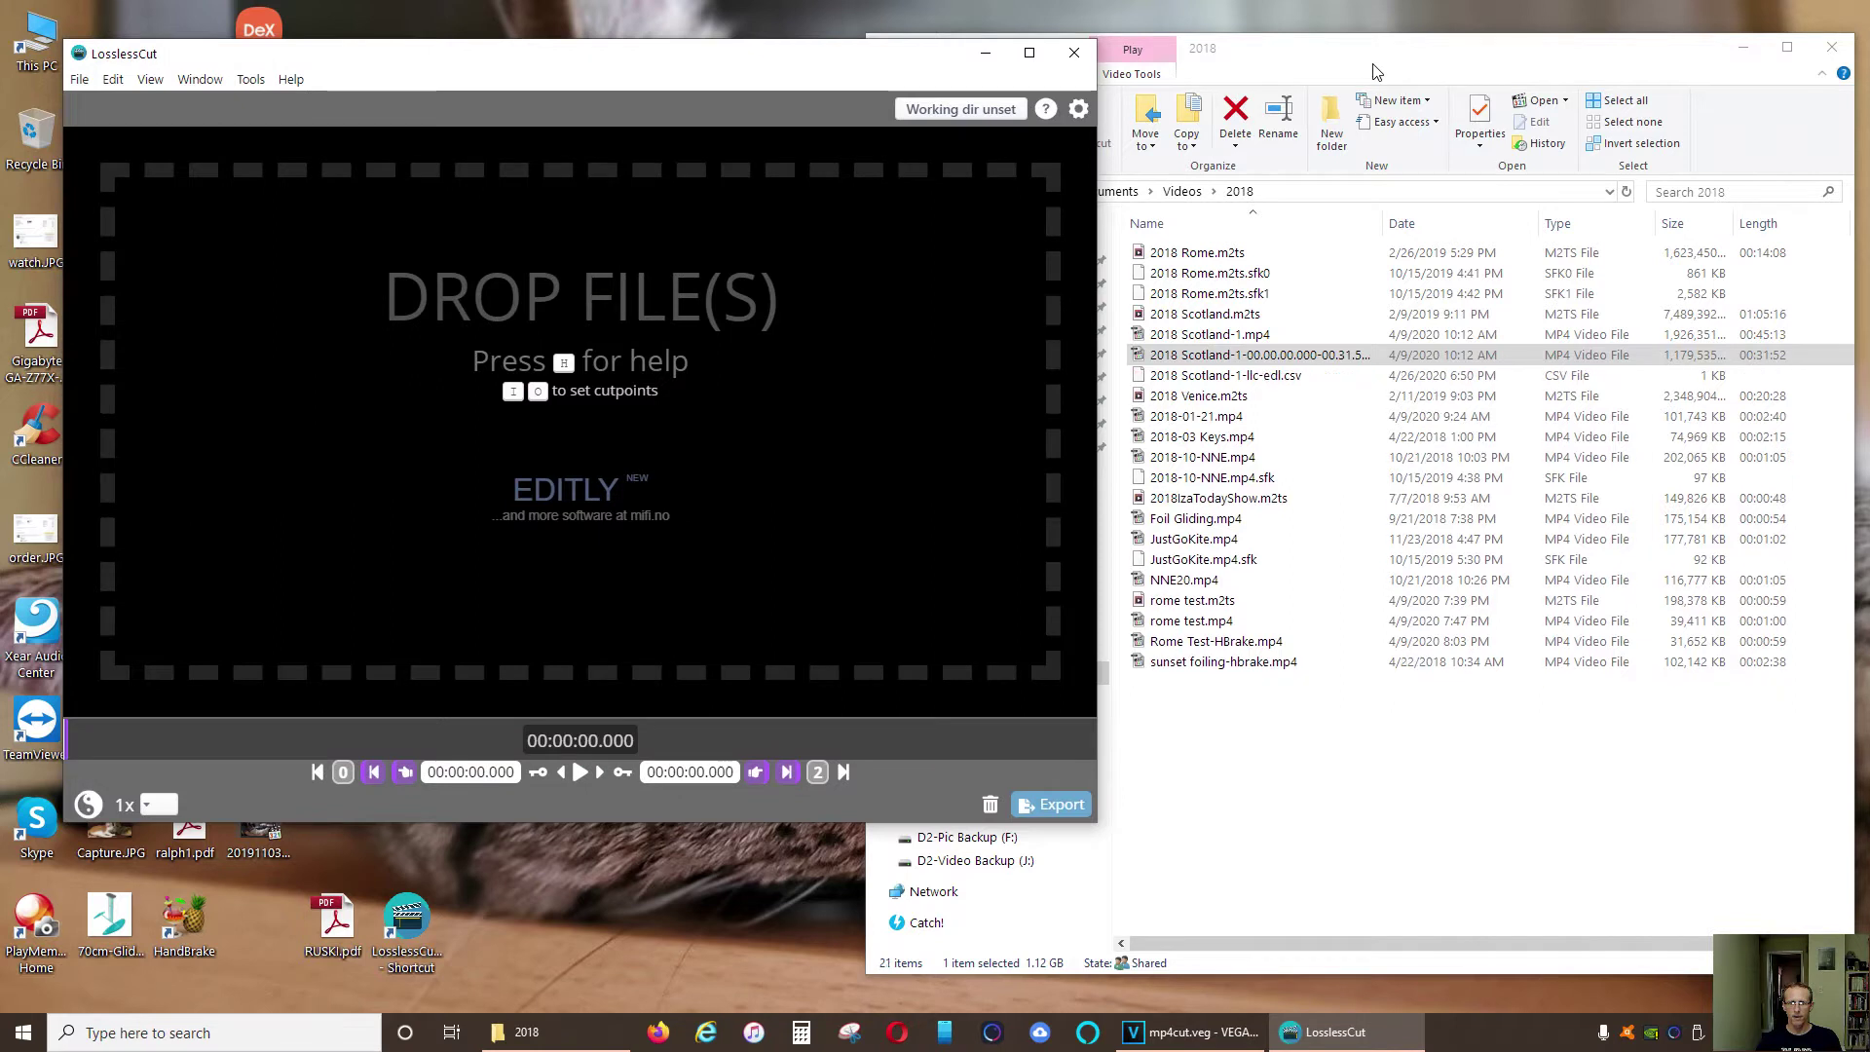
Load 2018 Scotland.m2ts into LosslessCut from the 2018 folder
left_click(1373, 71)
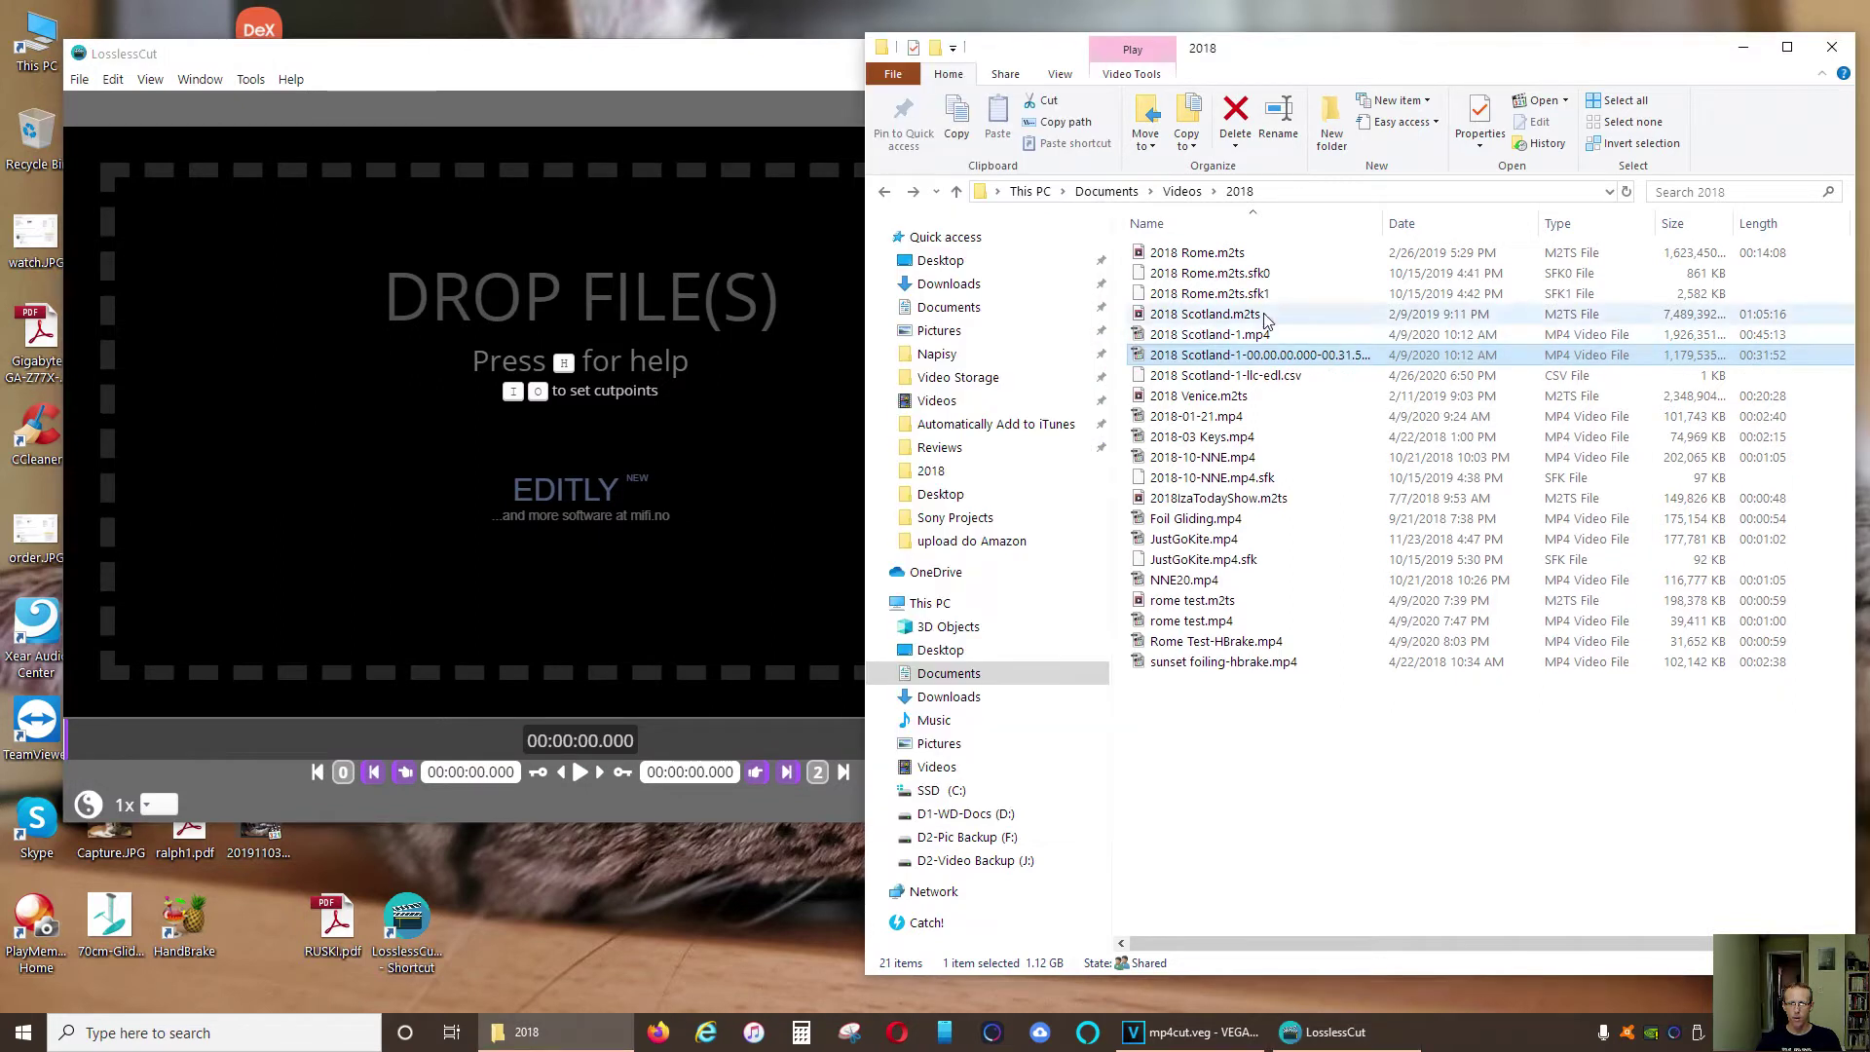
left_click(1206, 314)
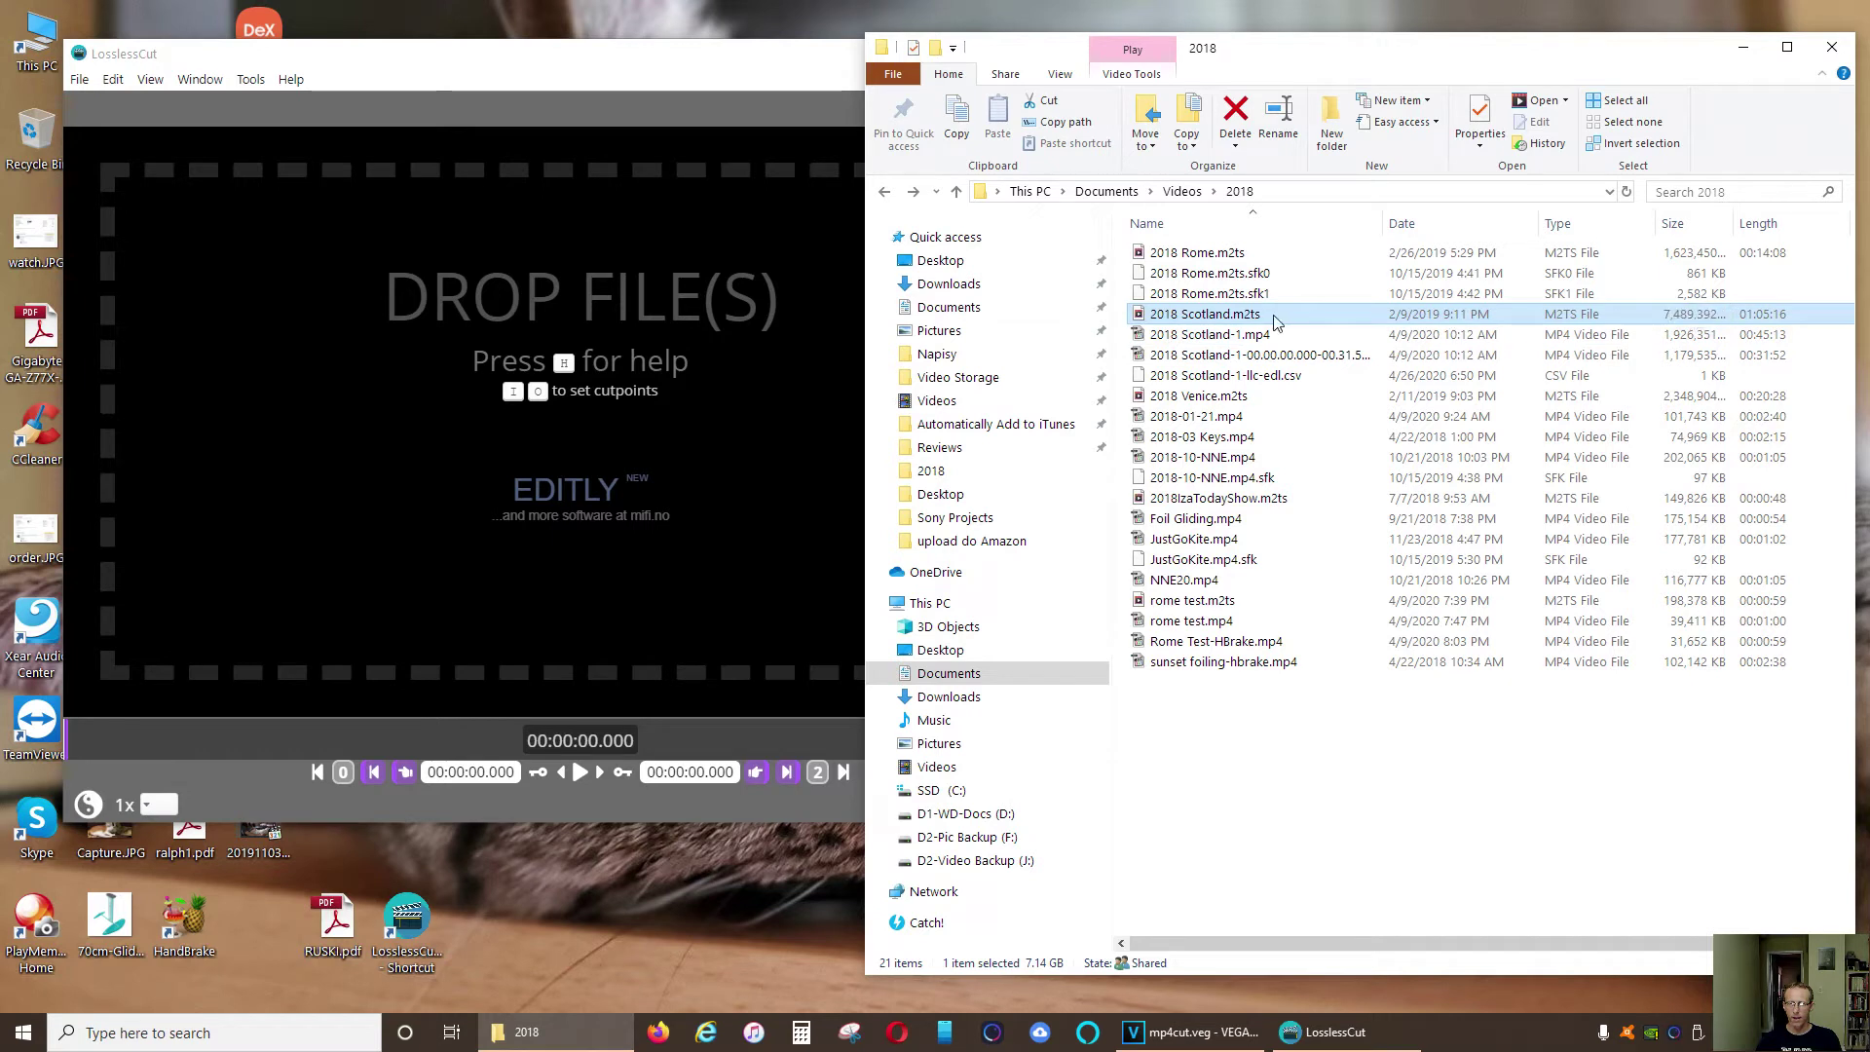
left_click_drag(1263, 322, 605, 410)
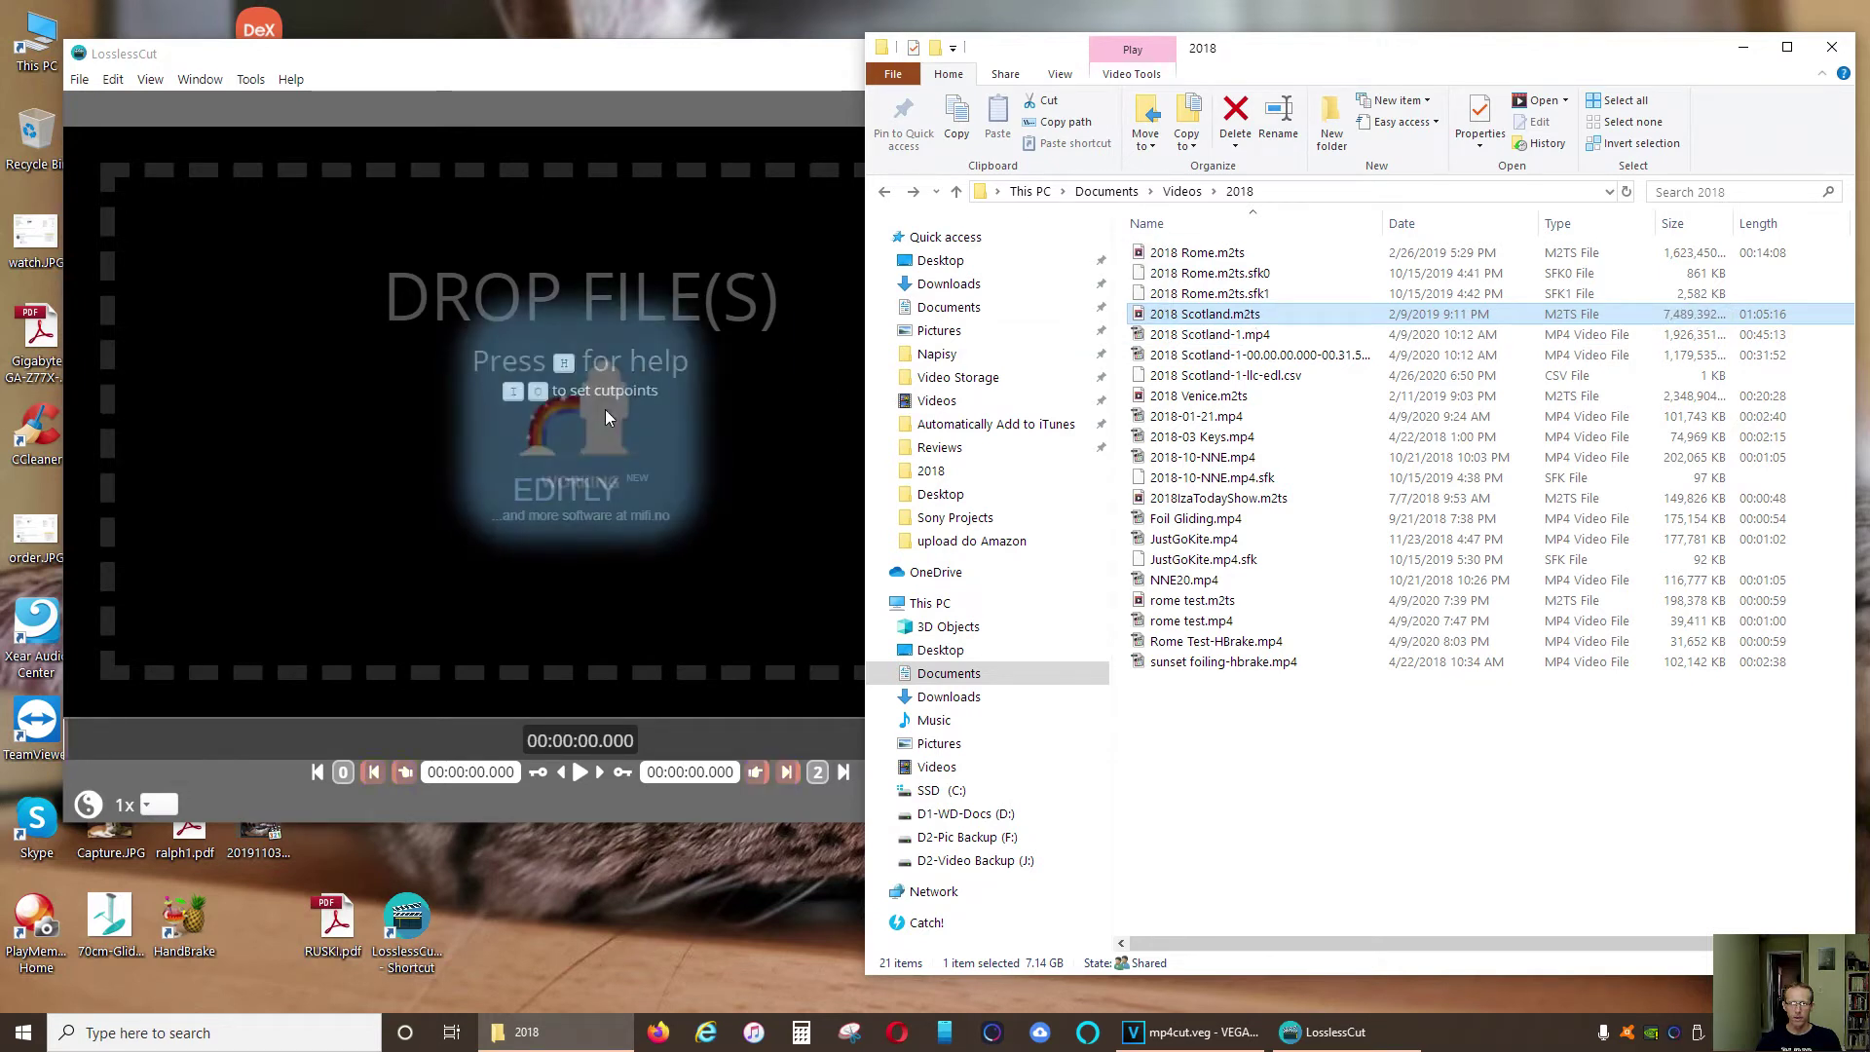
left_click_drag(707, 42, 671, 59)
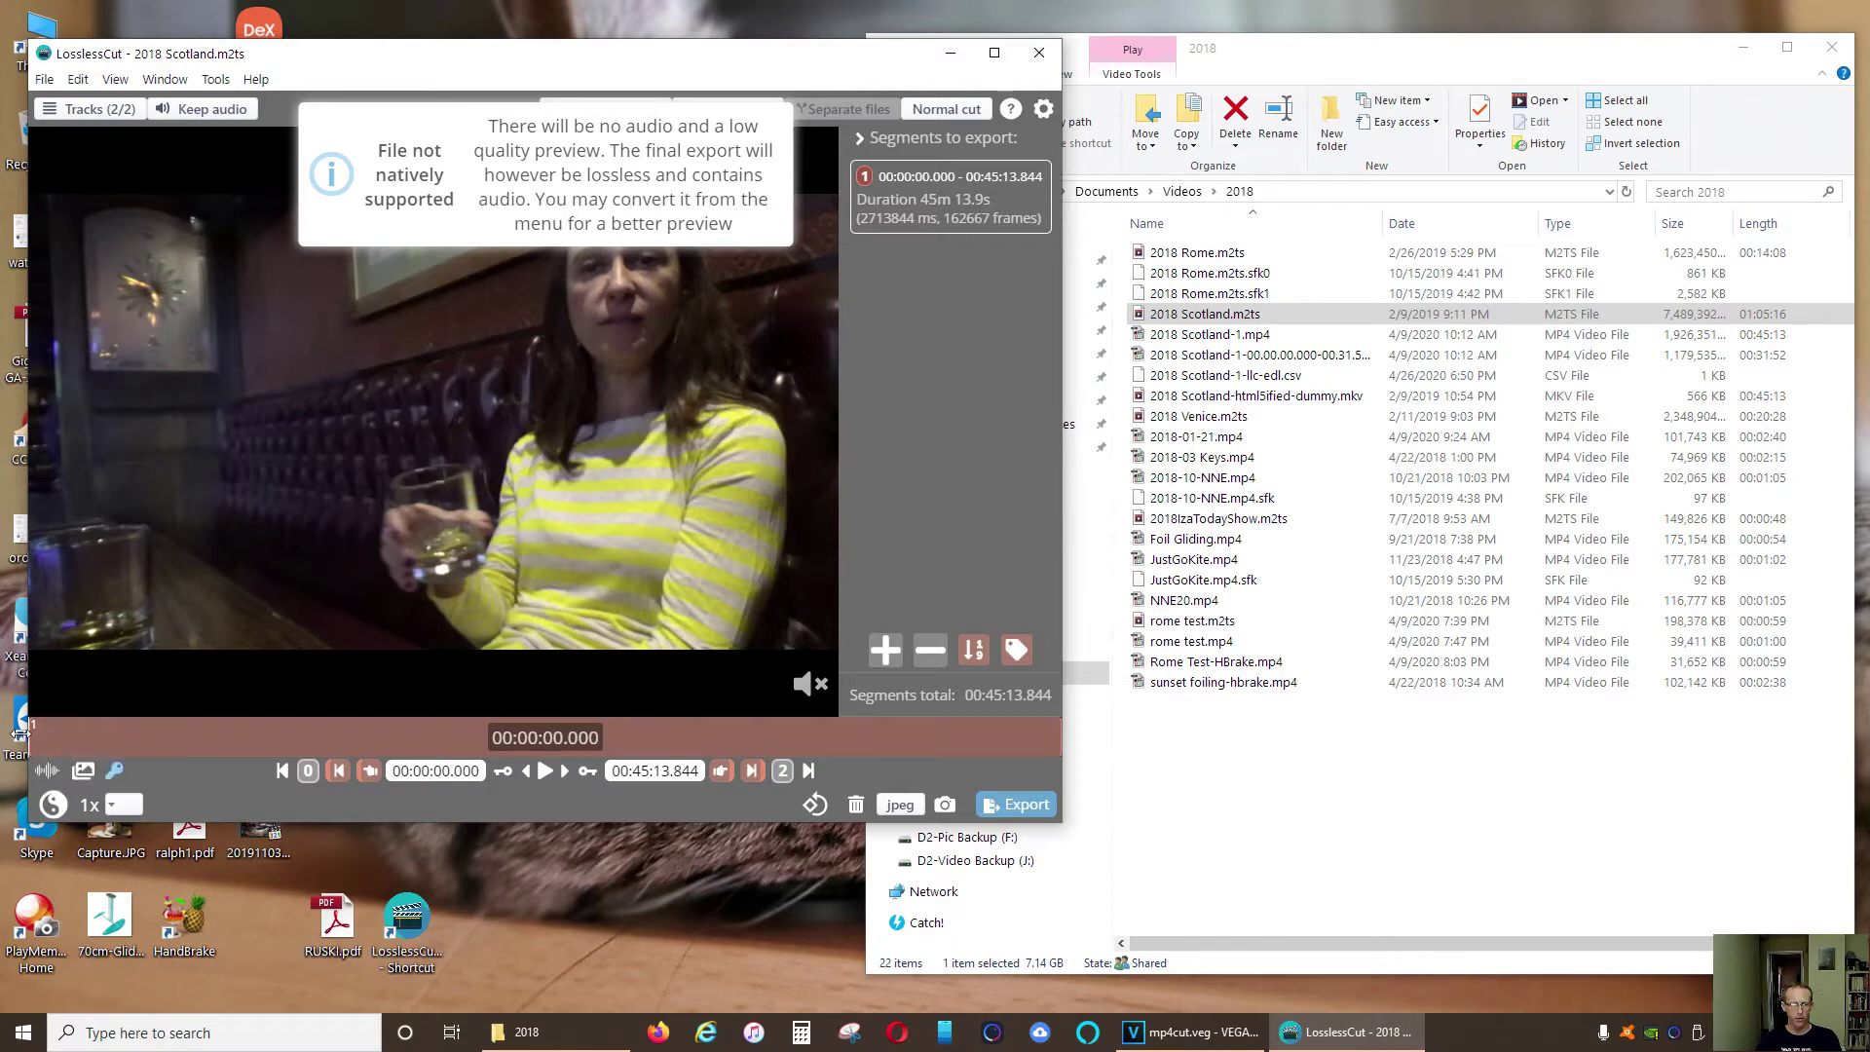
End the M2TS segment at 00:22:32.517 and export it losslessly
left_click(427, 748)
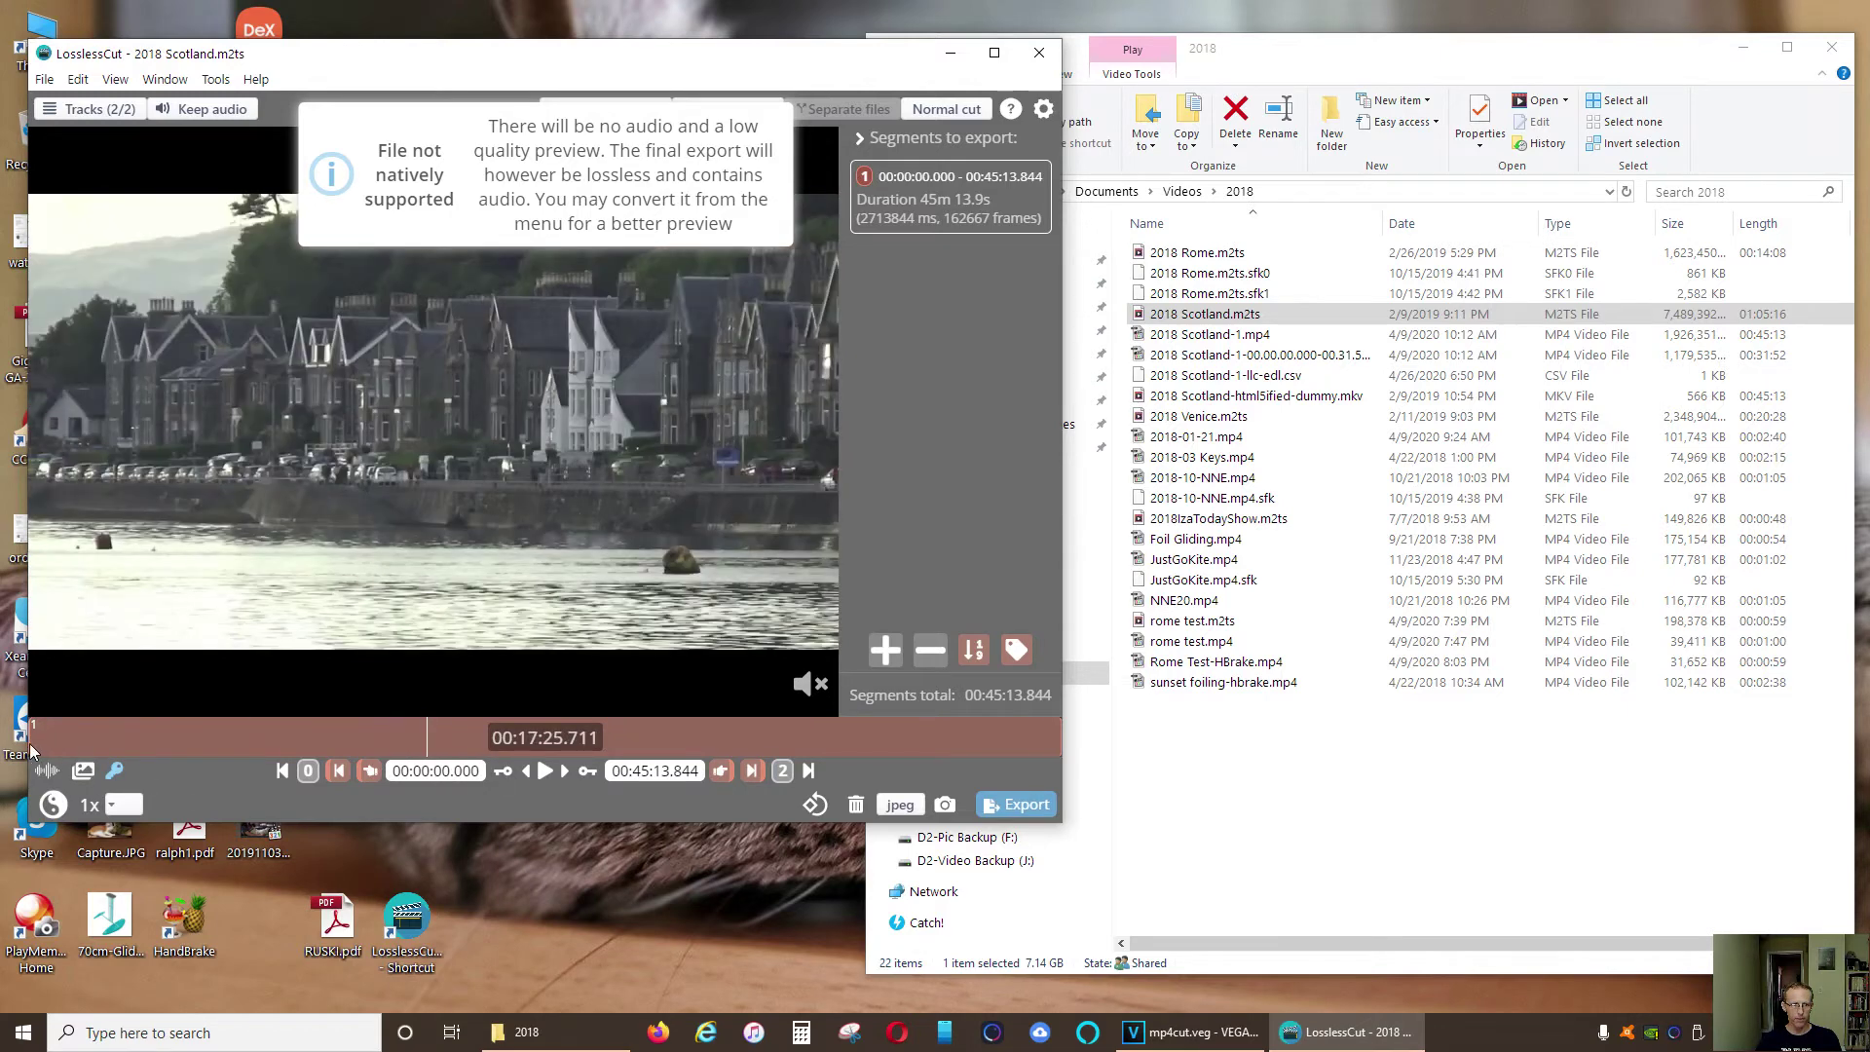
left_click(543, 748)
left_click(546, 749)
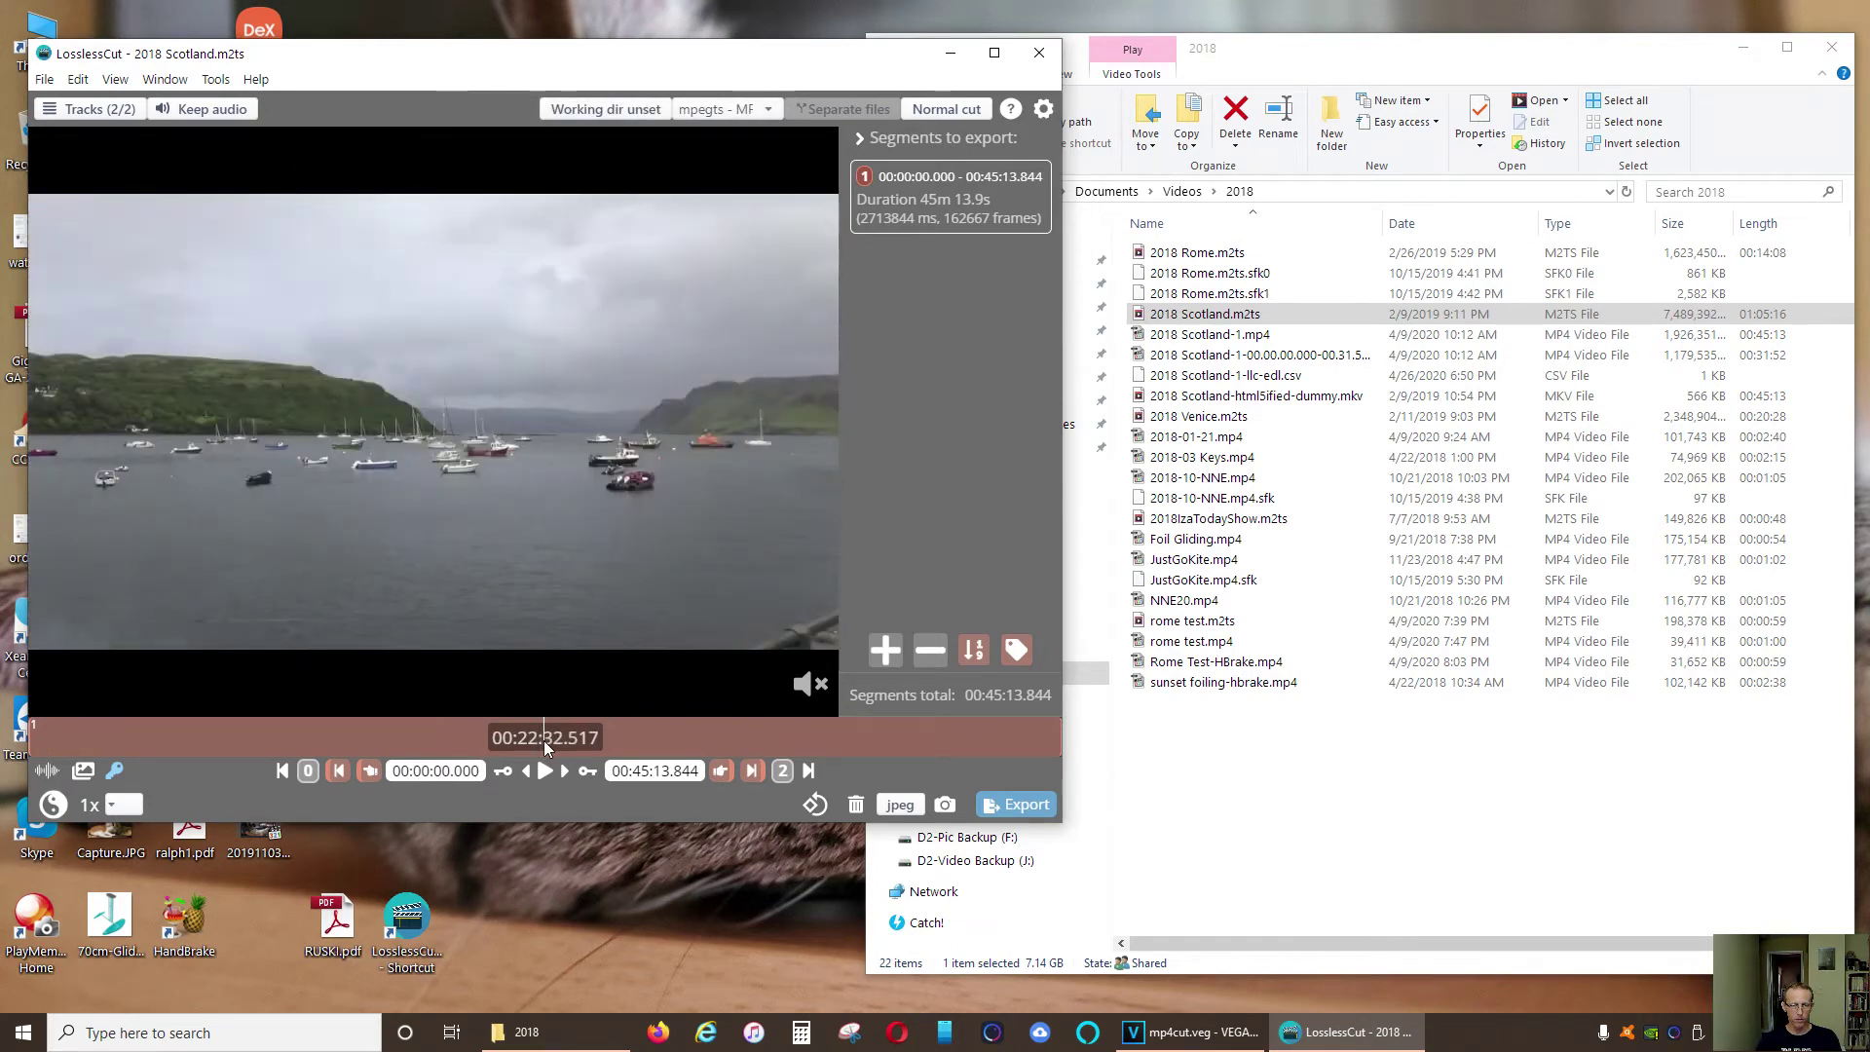
left_click(723, 771)
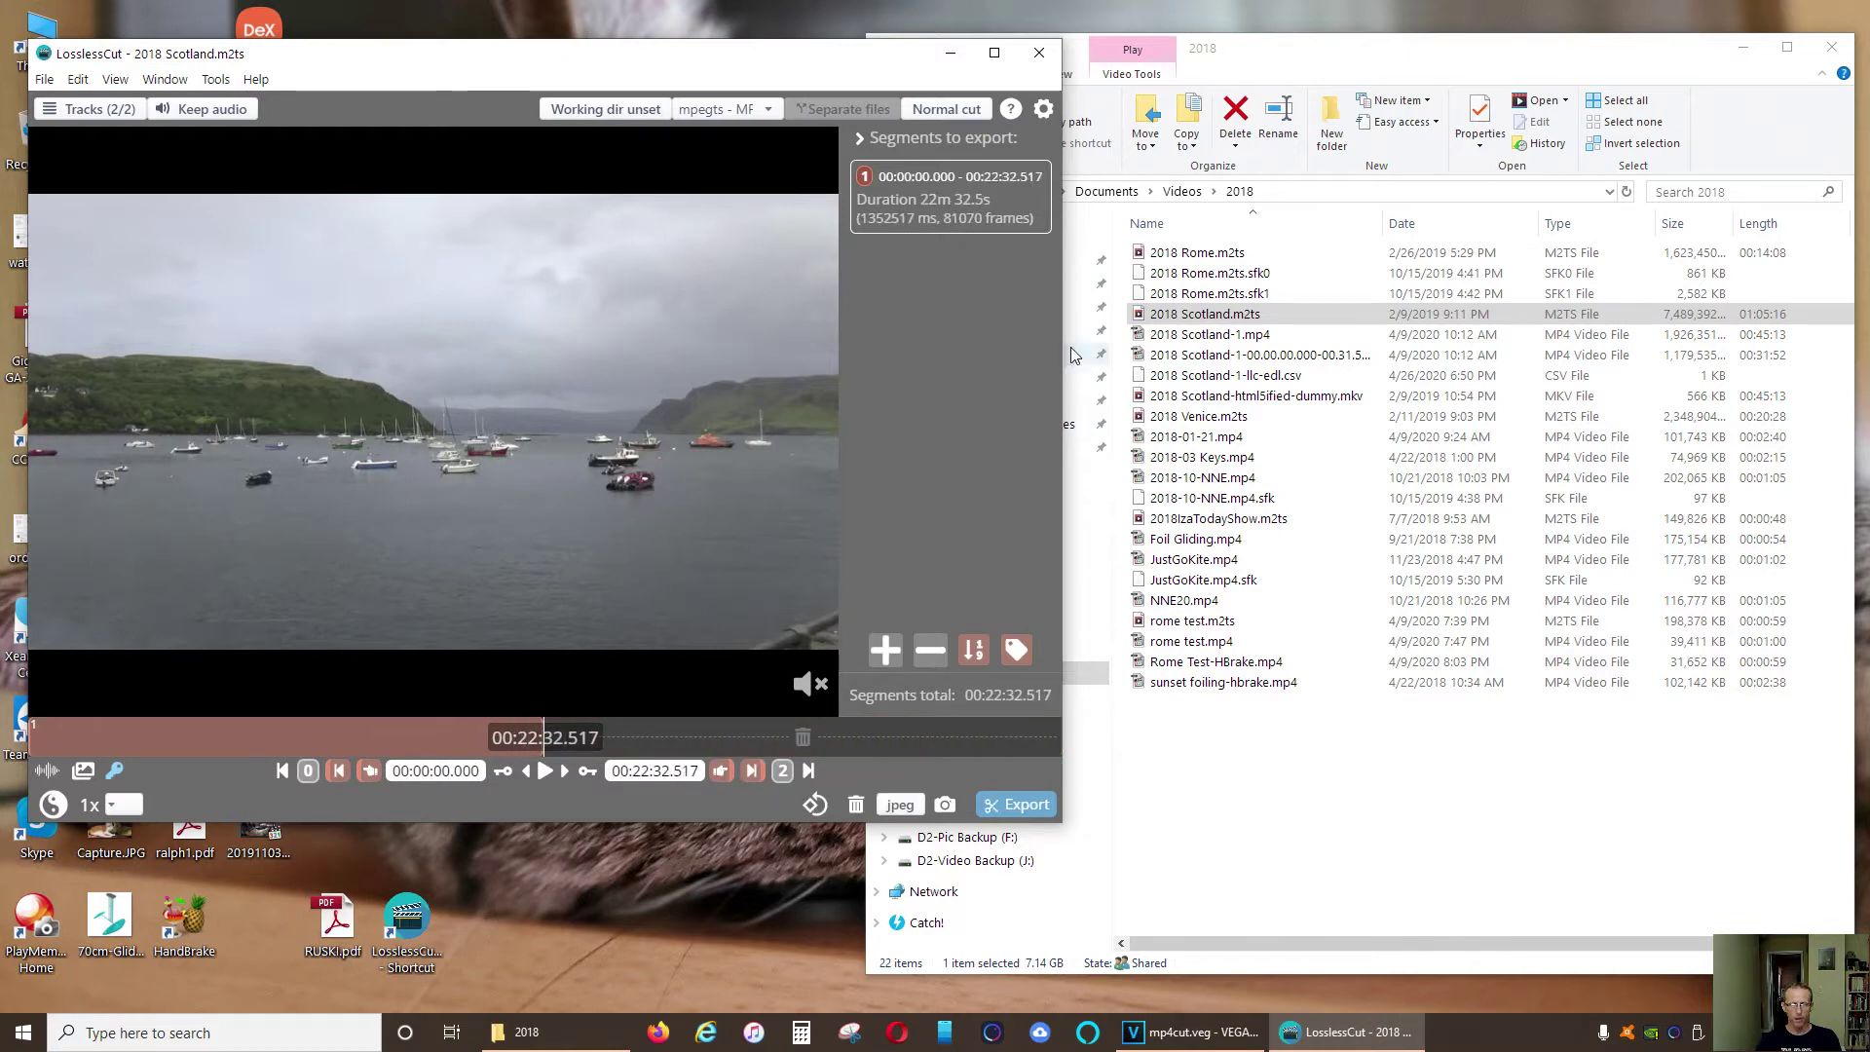
left_click(1037, 805)
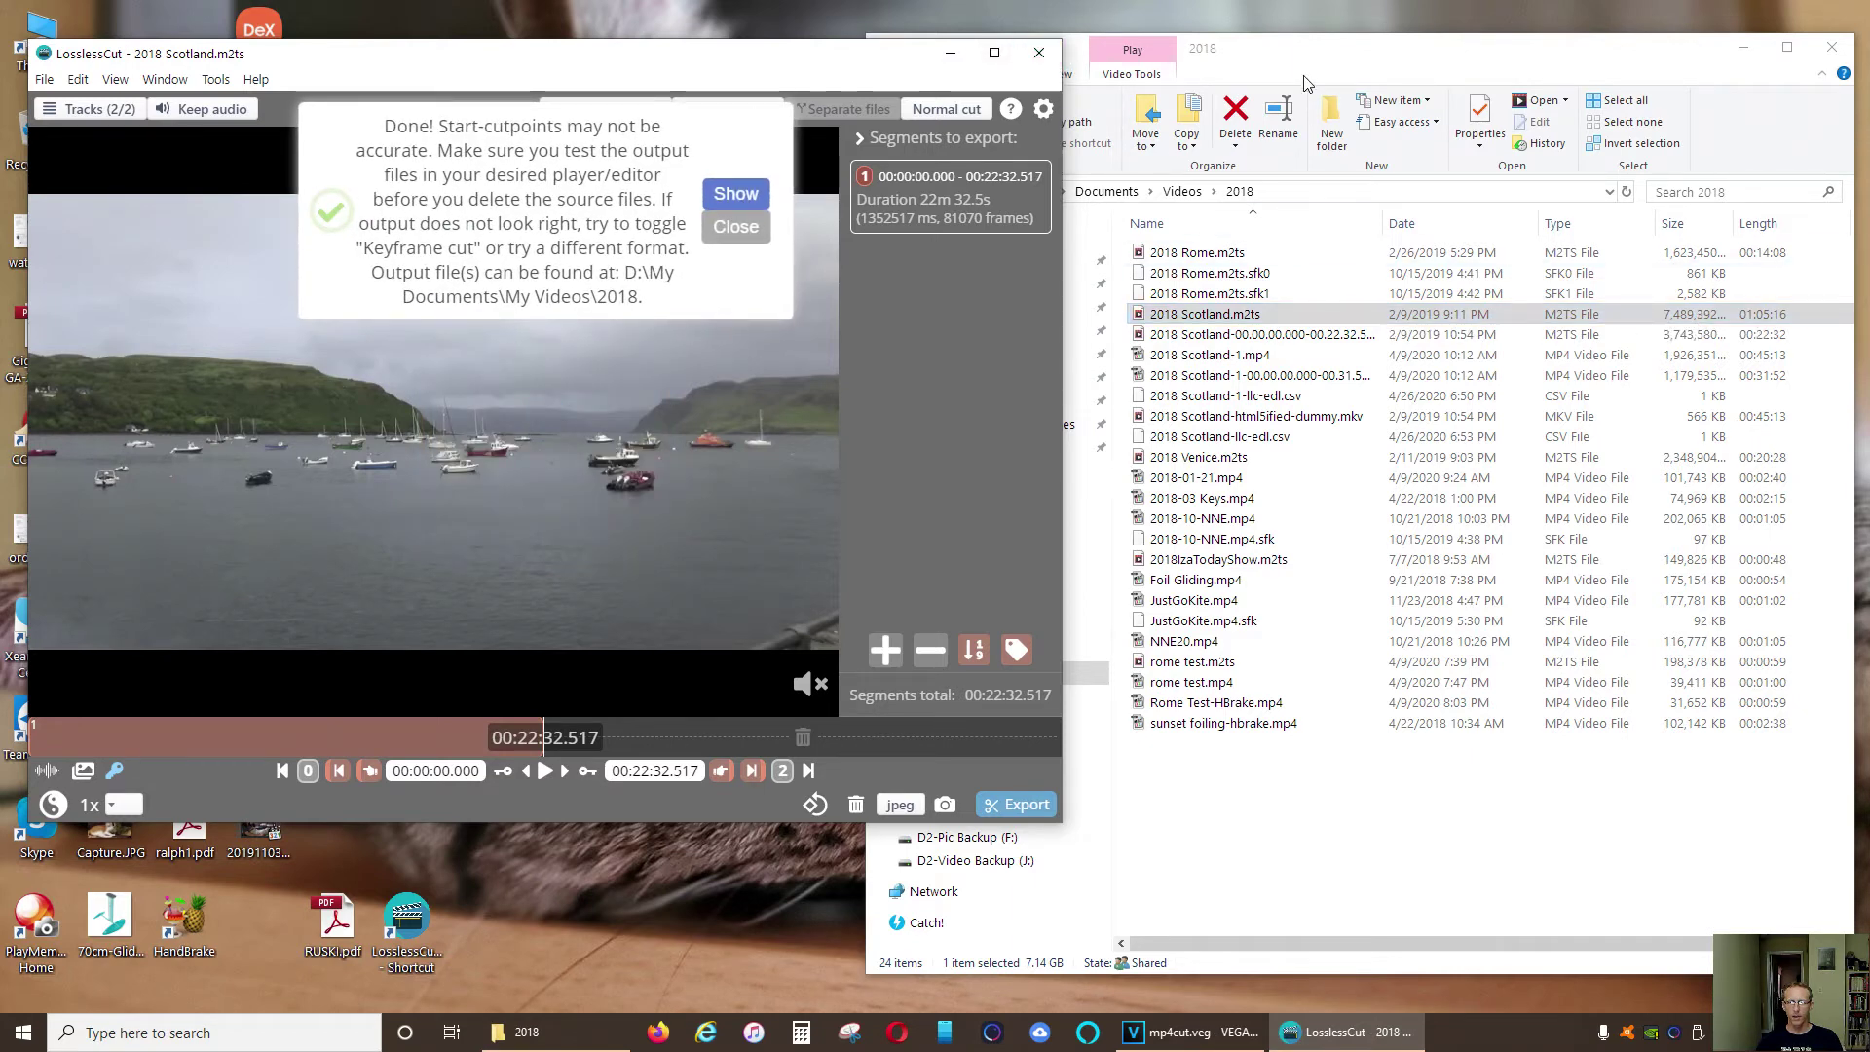
left_click(1081, 233)
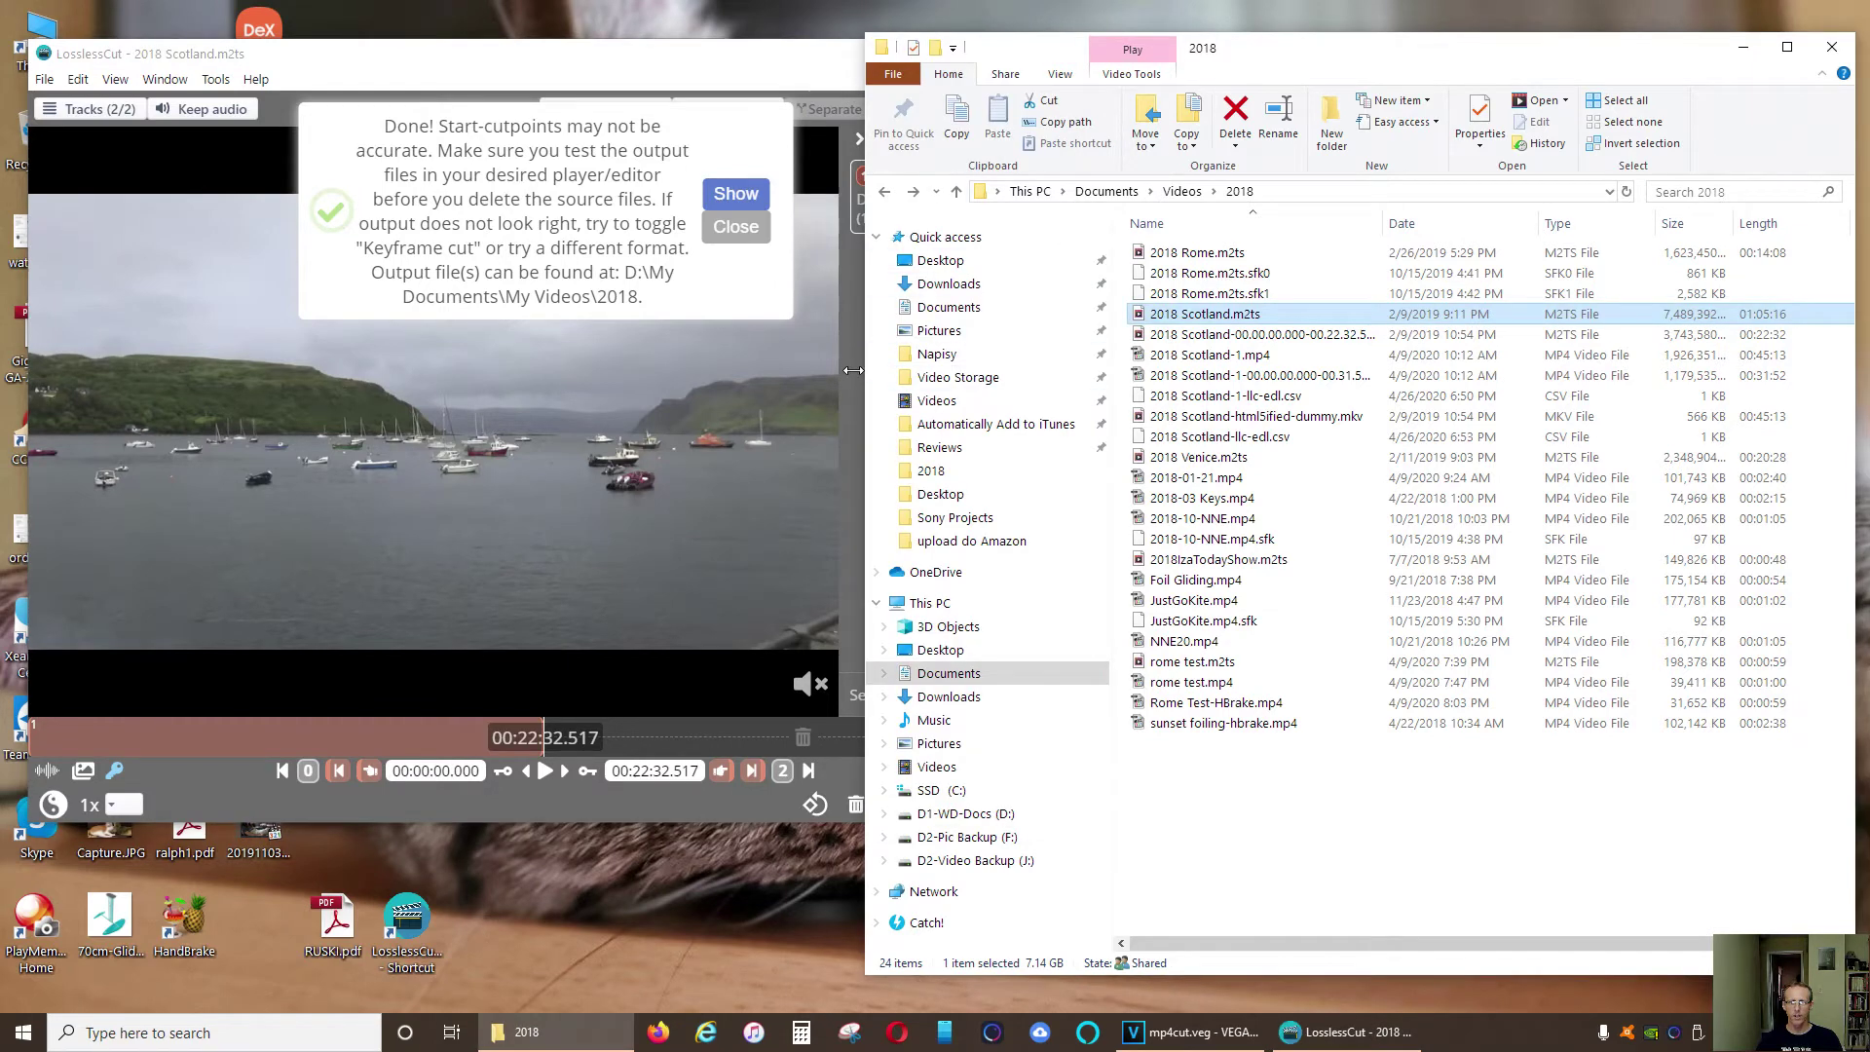
Widen the folder window and Name column, and select the trimmed 00.22.32.517 .m2ts file
left_click_drag(852, 370, 501, 370)
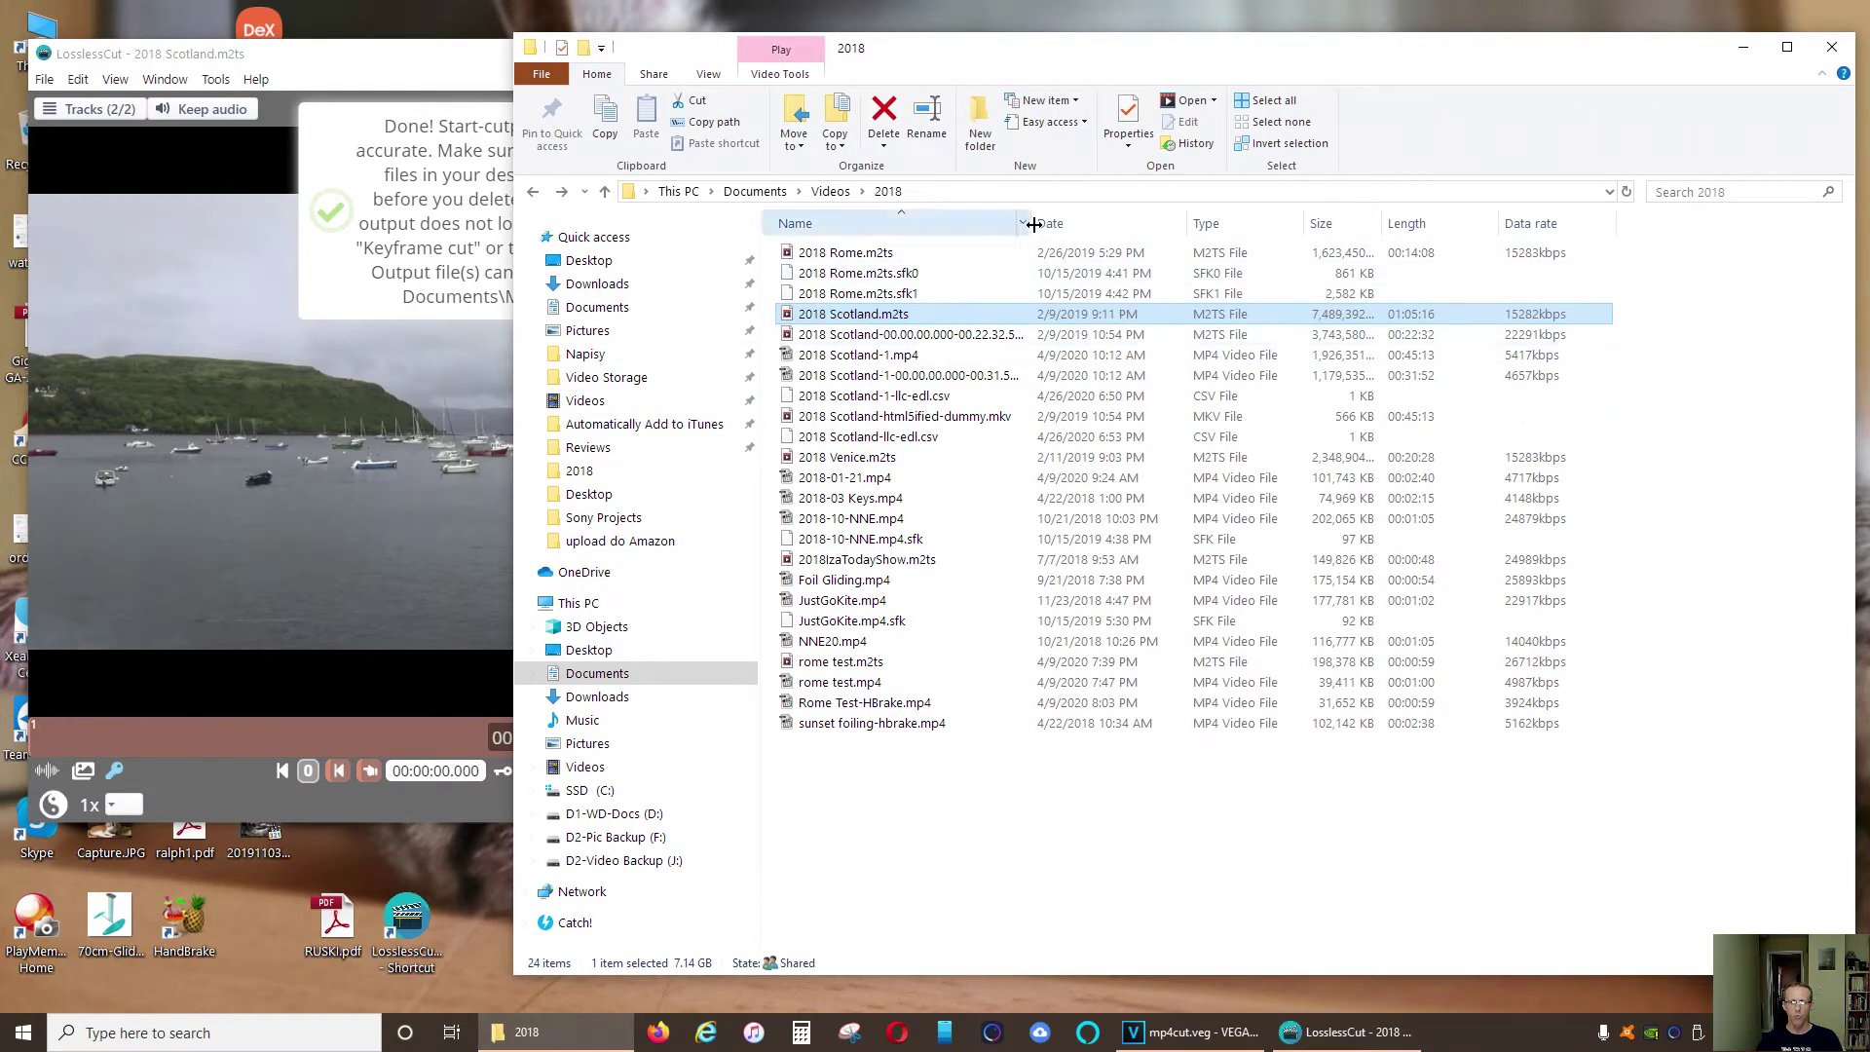
left_click_drag(1035, 224, 1123, 224)
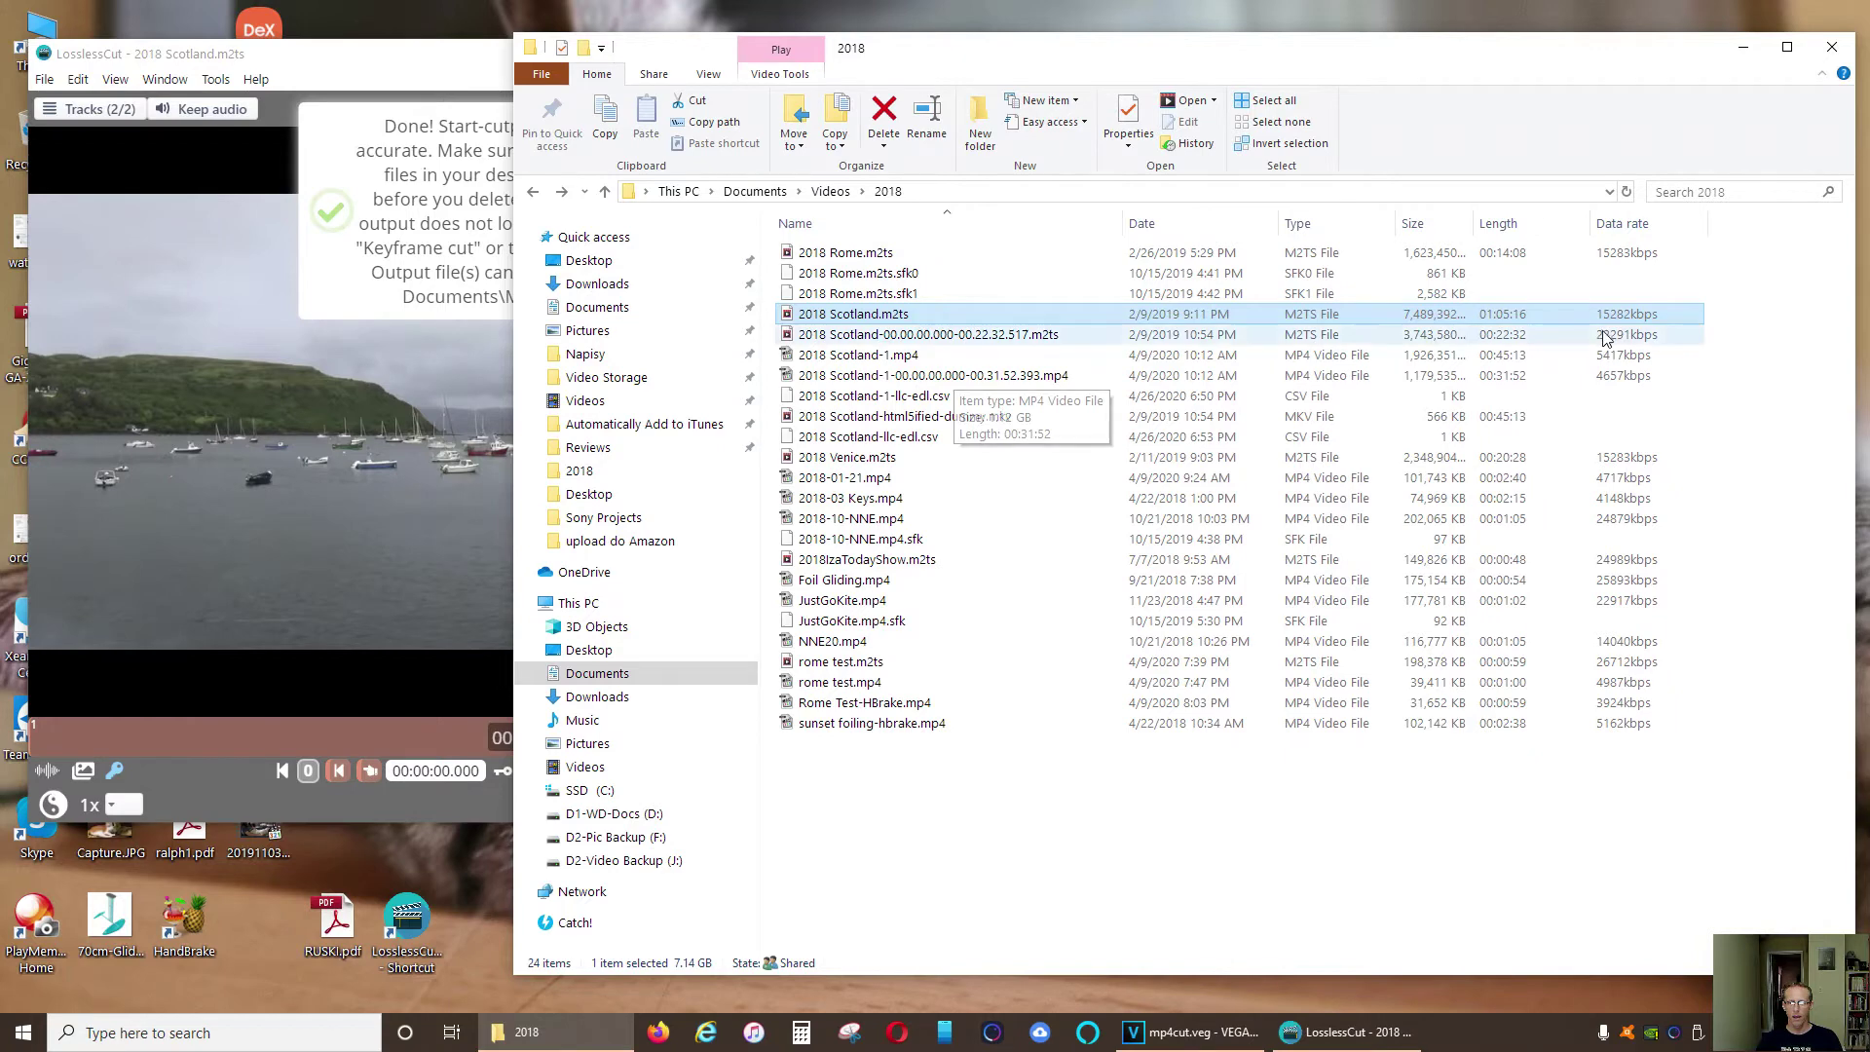
left_click(925, 341)
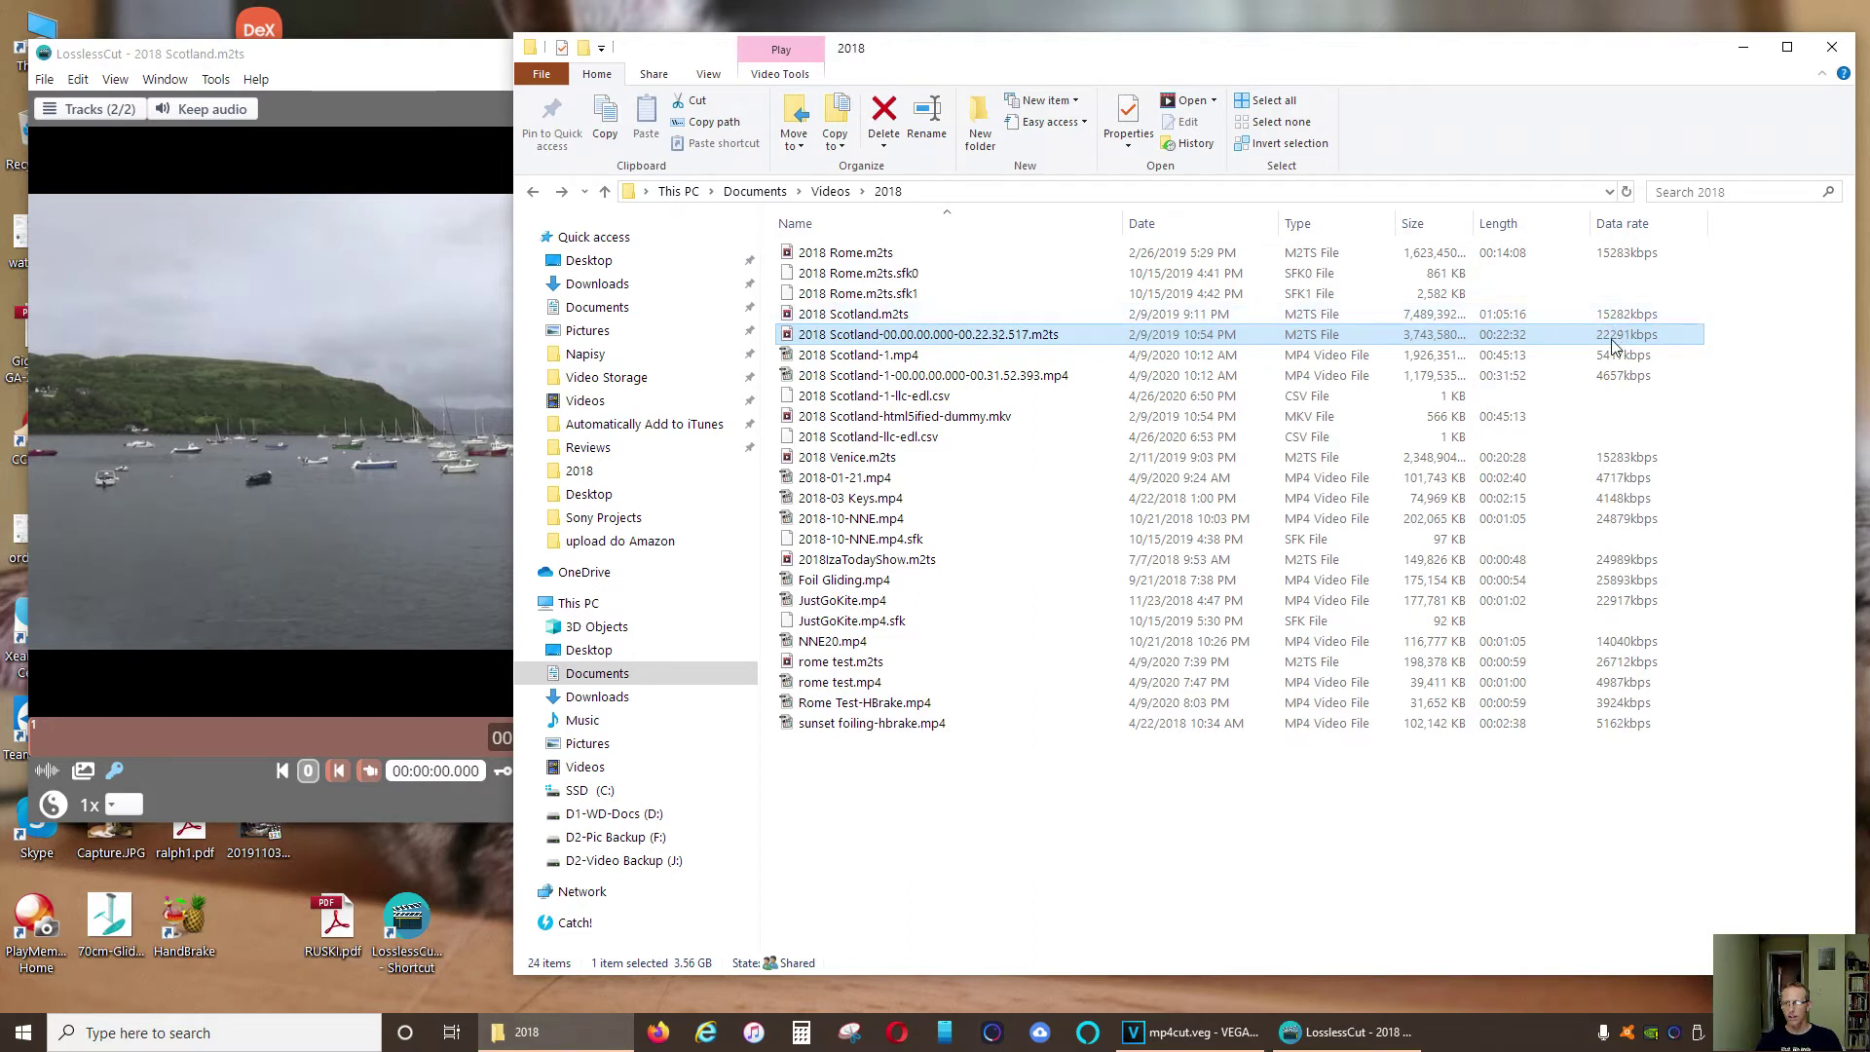
right_click(935, 335)
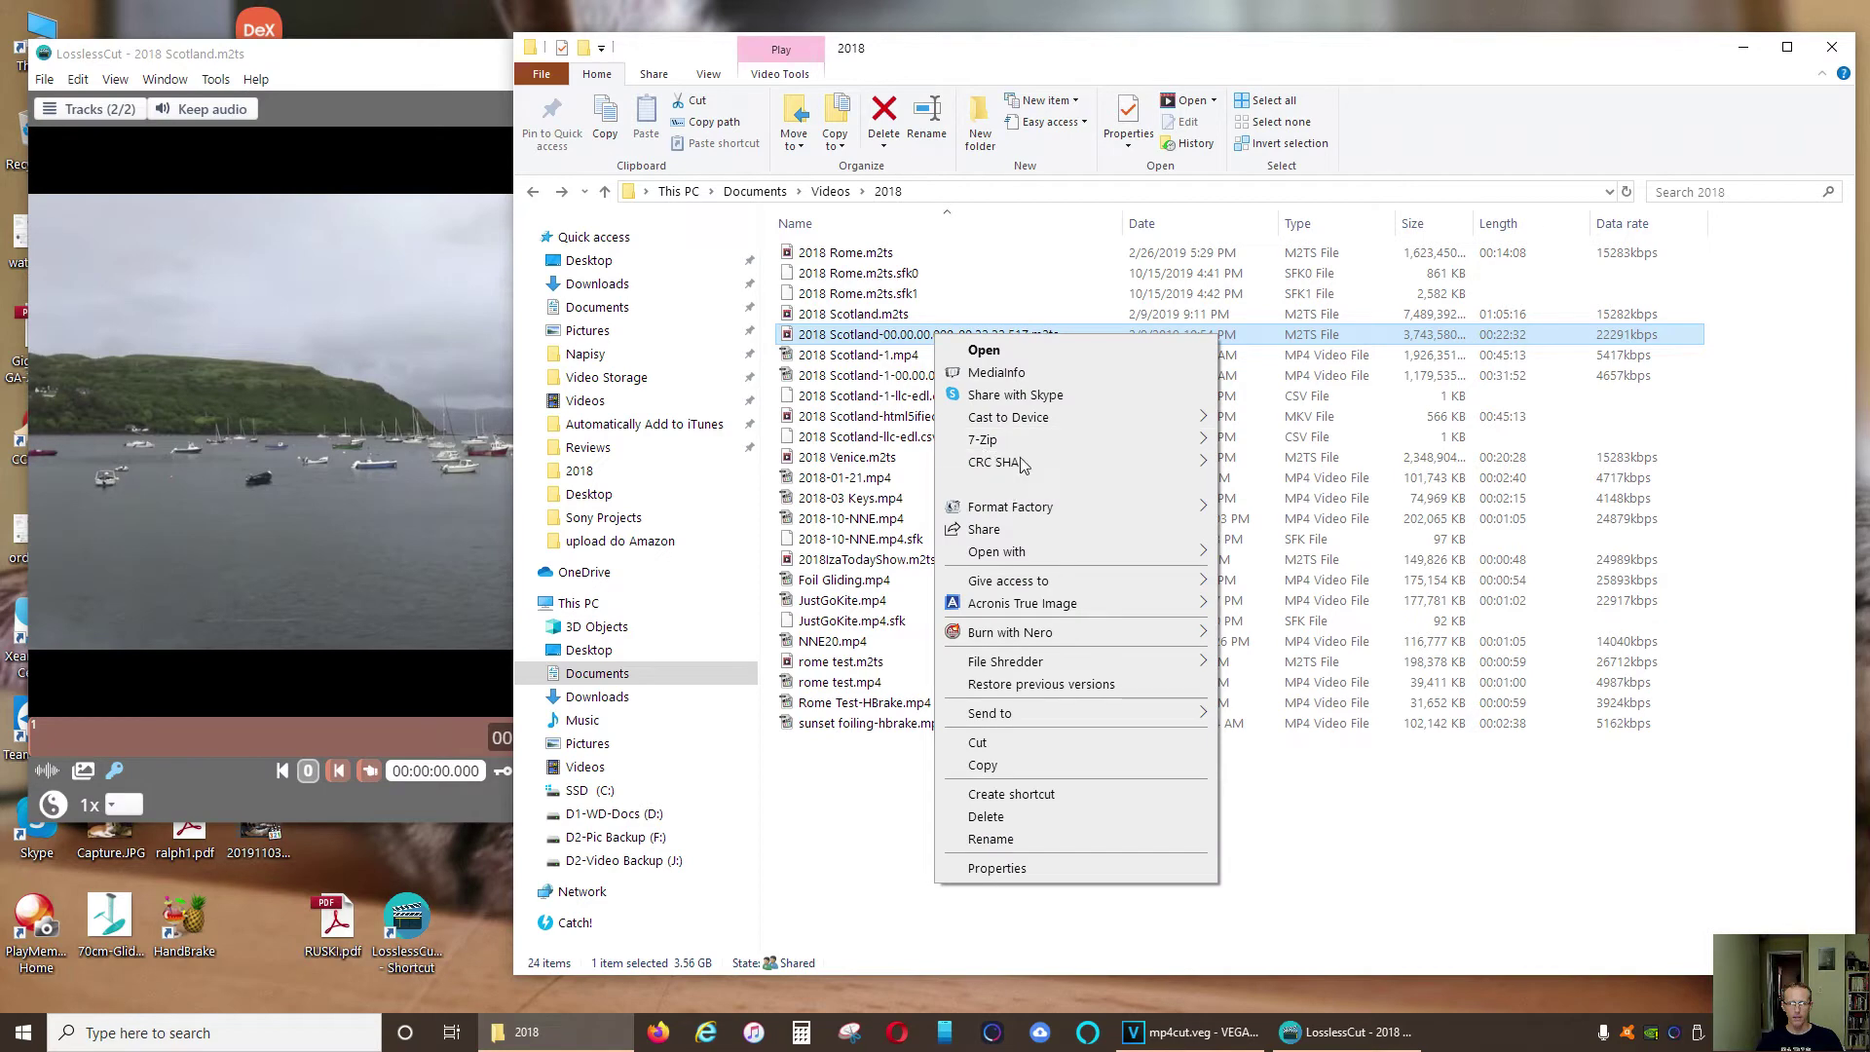
Open MediaInfo for the trimmed and original .m2ts files, placed side by side
left_click(1033, 373)
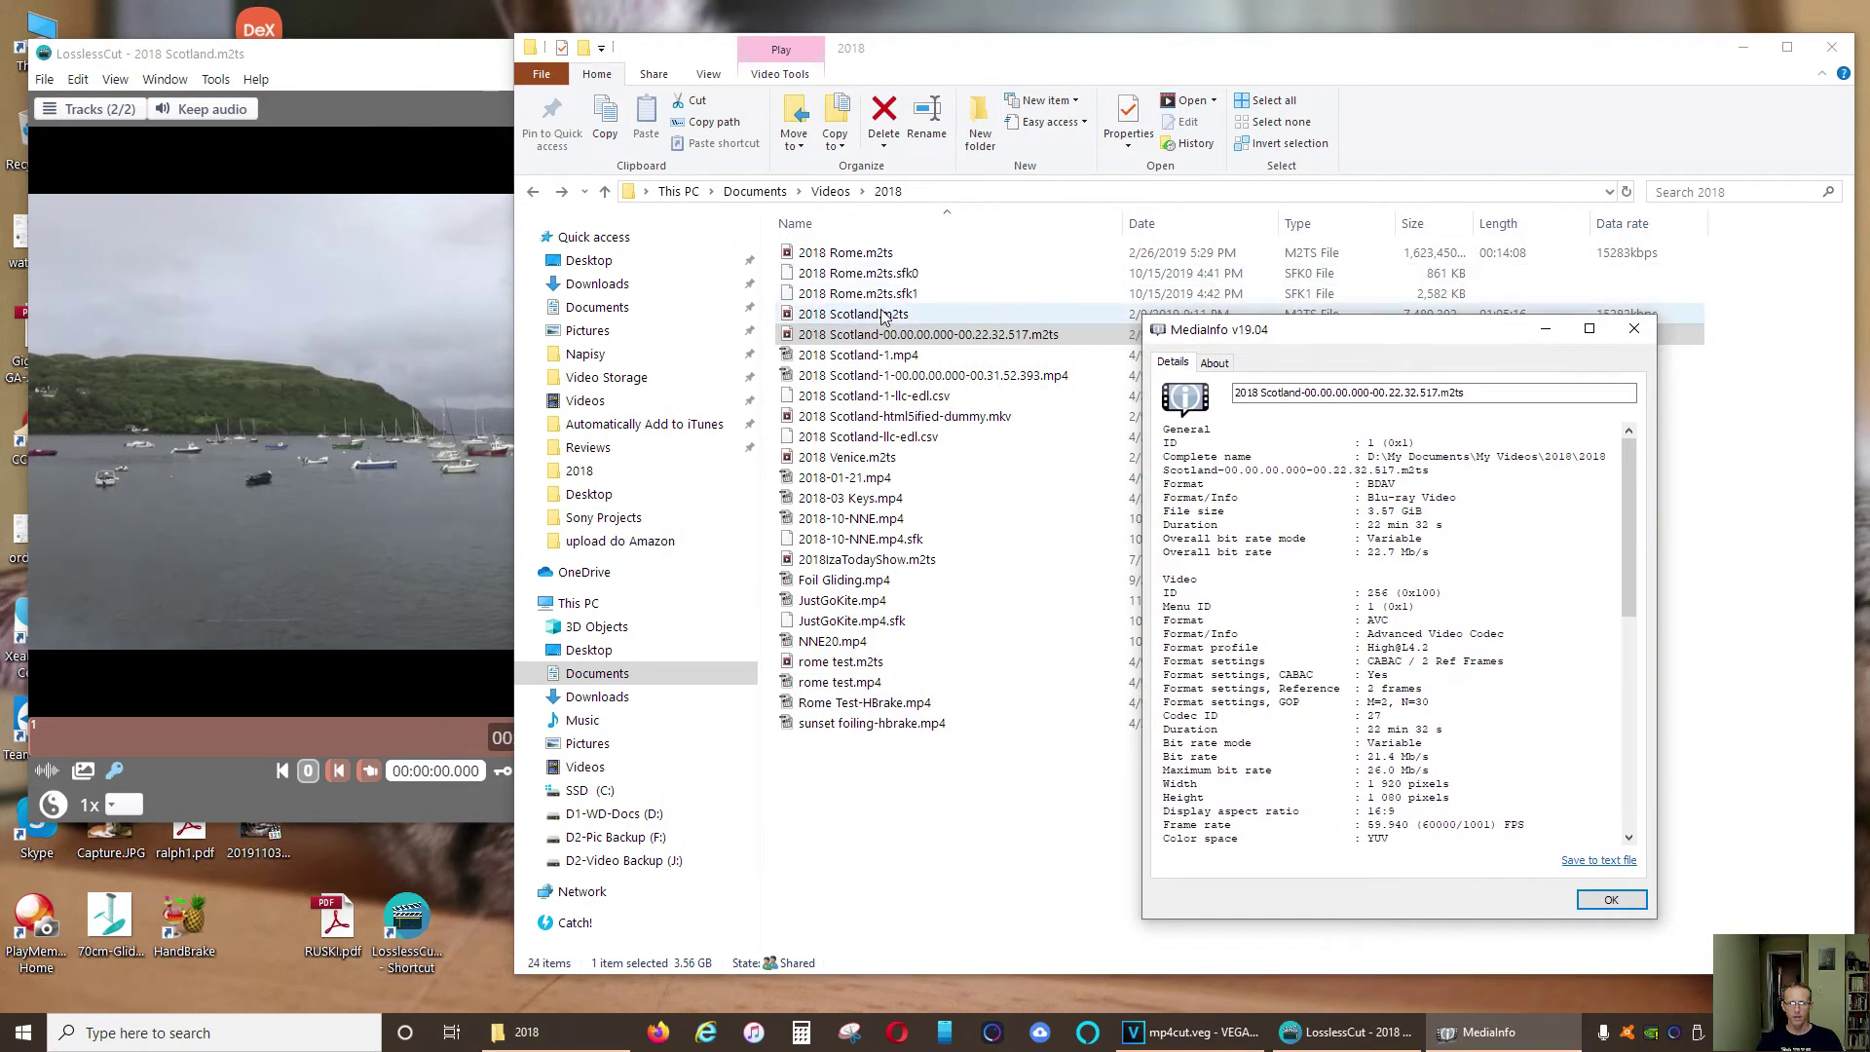
left_click(884, 316)
right_click(881, 315)
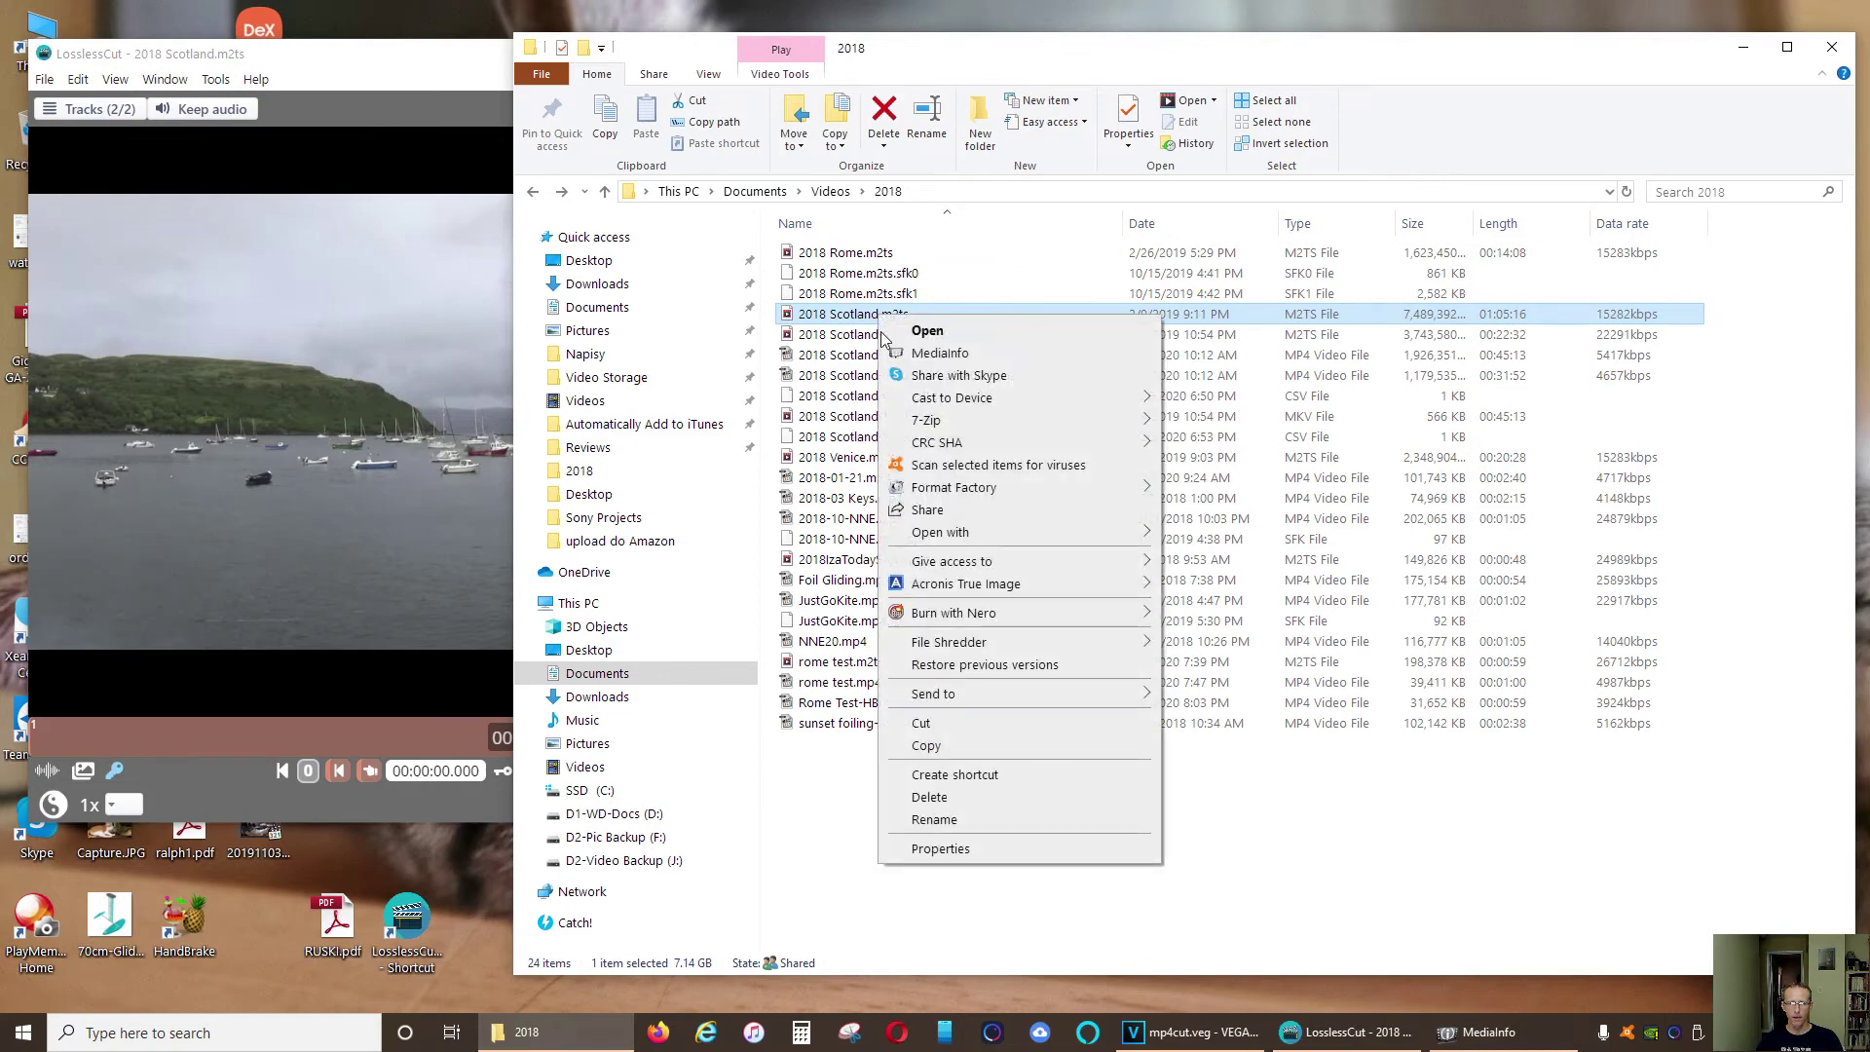
left_click(935, 353)
left_click(1744, 48)
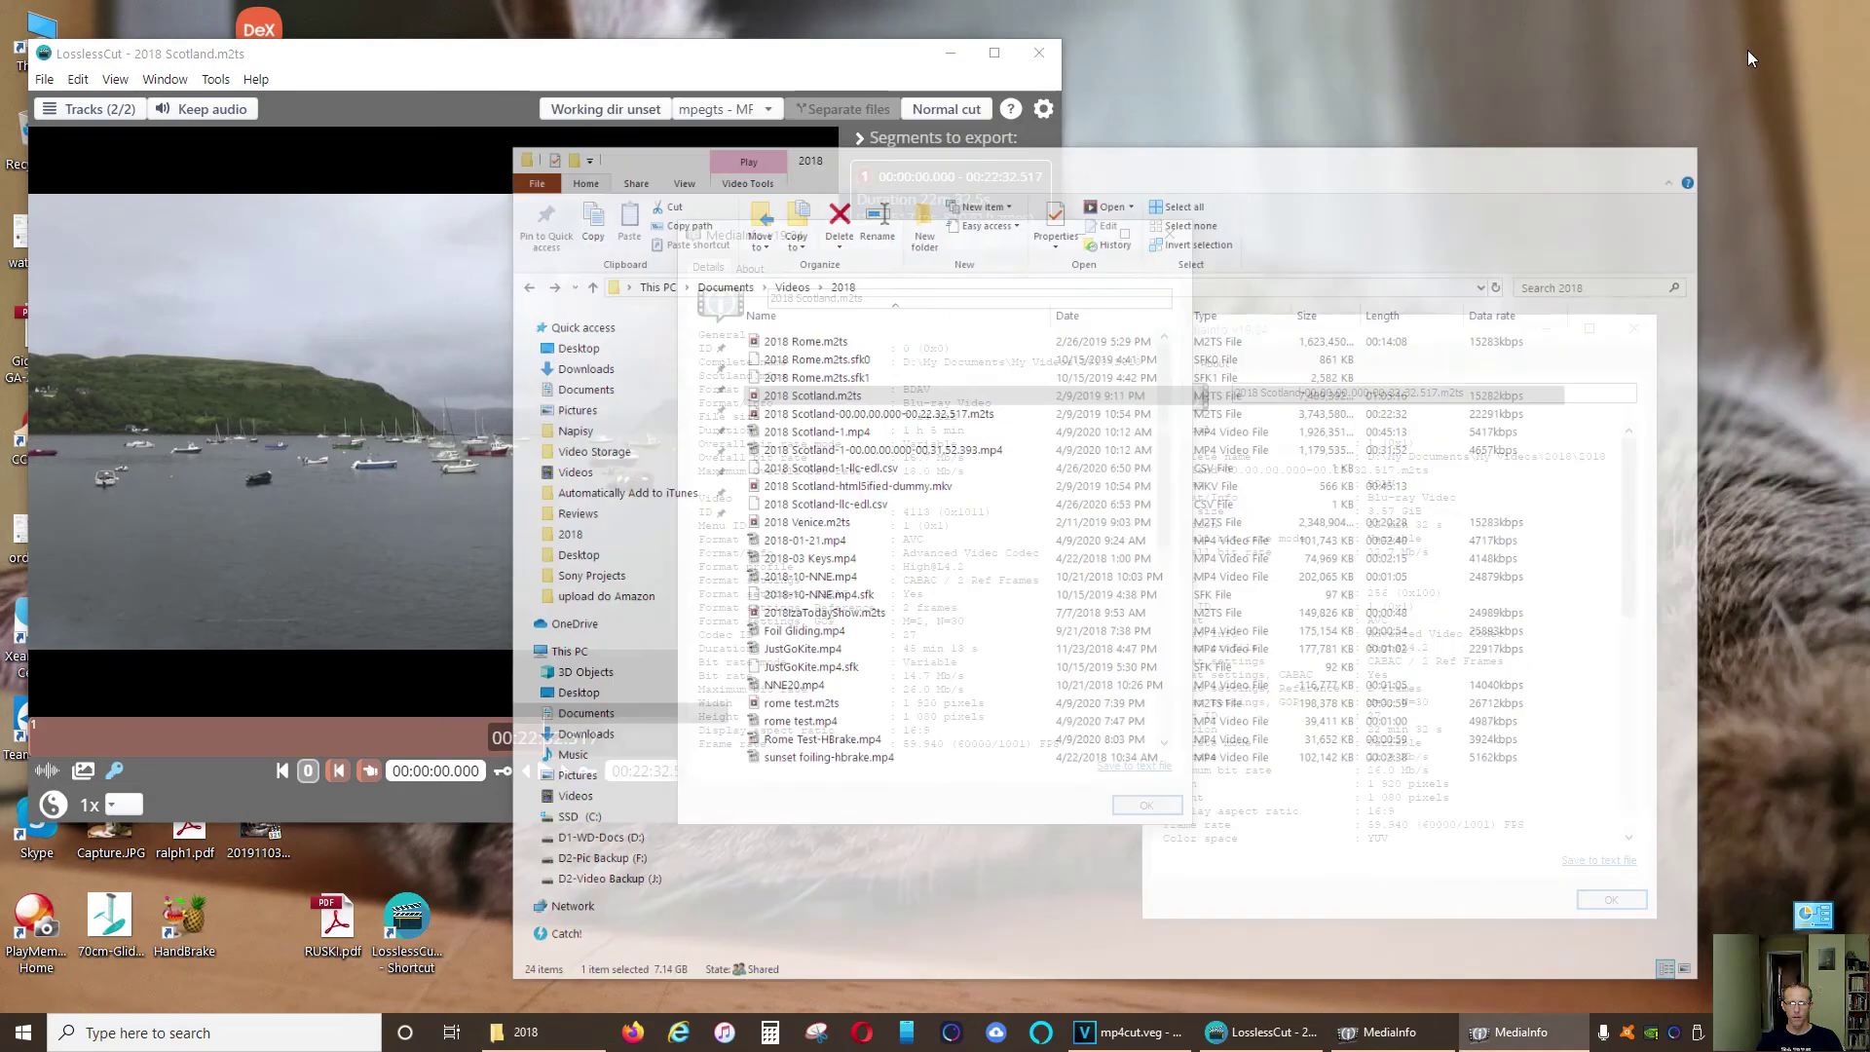
left_click_drag(1030, 239, 959, 322)
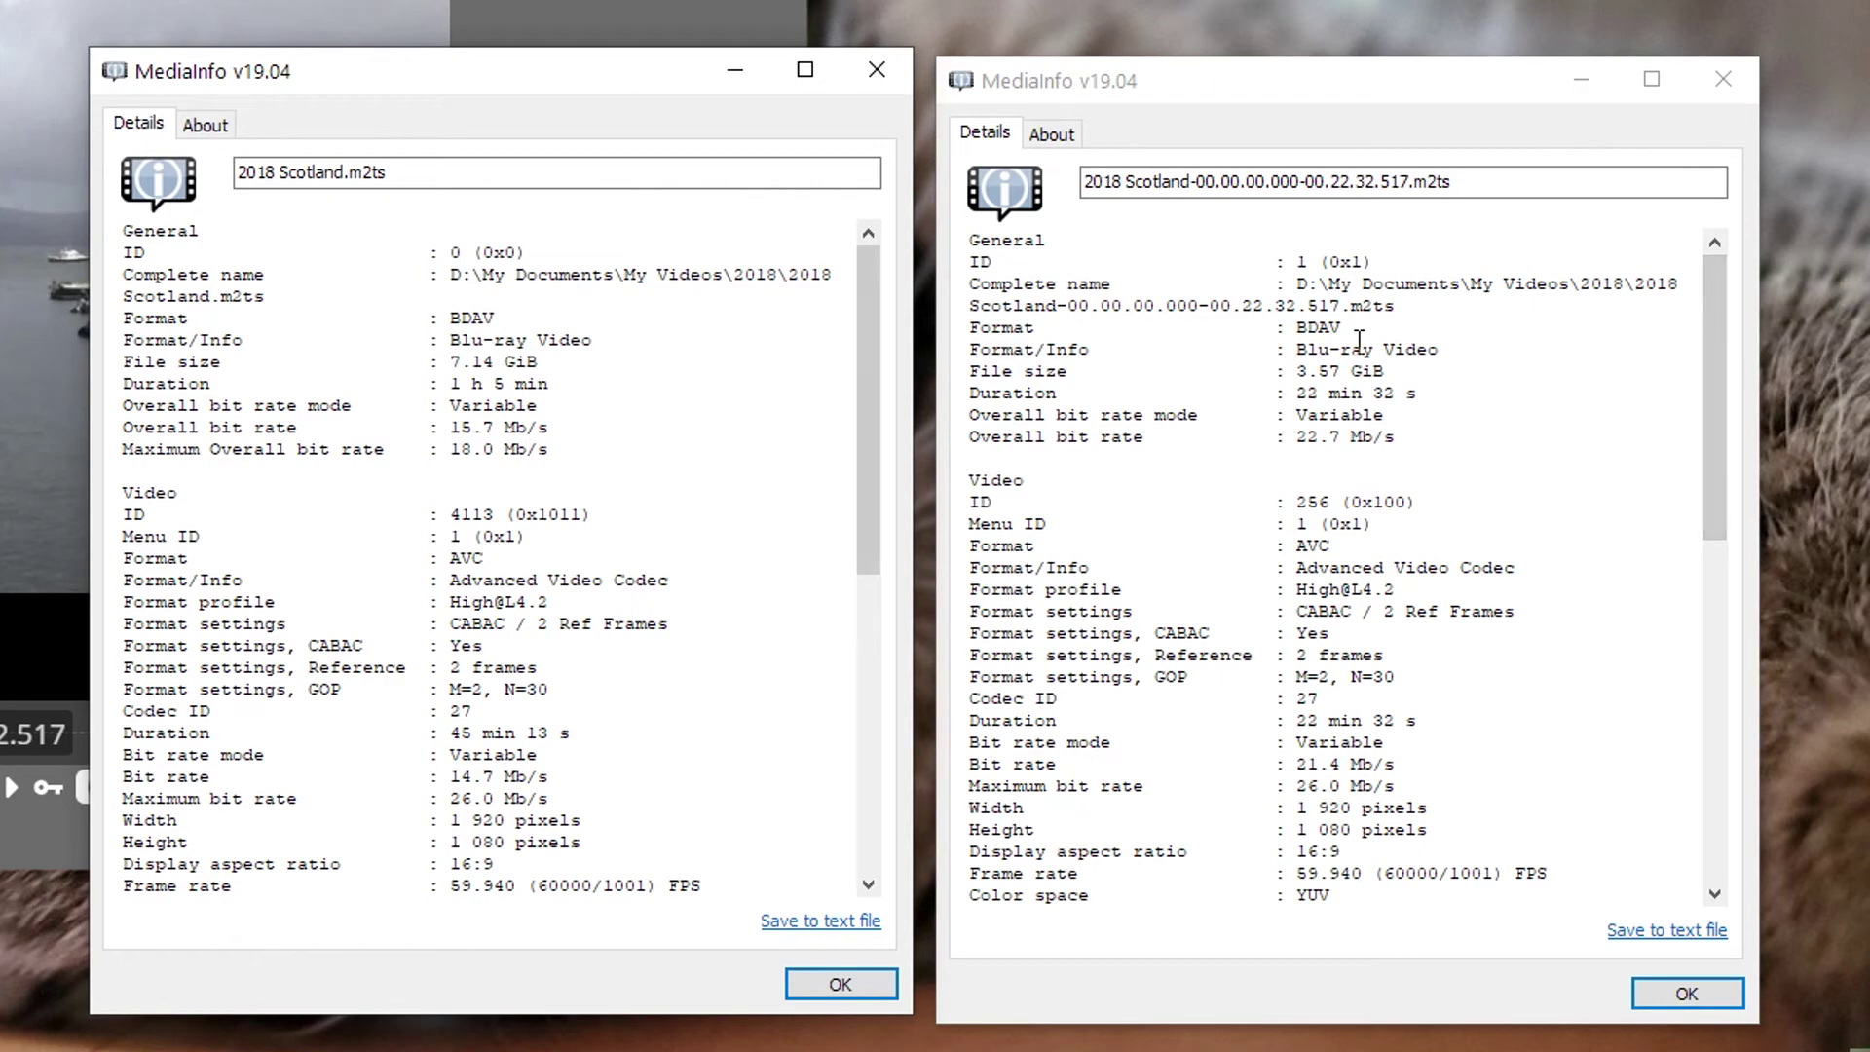
left_click_drag(1439, 349, 1307, 357)
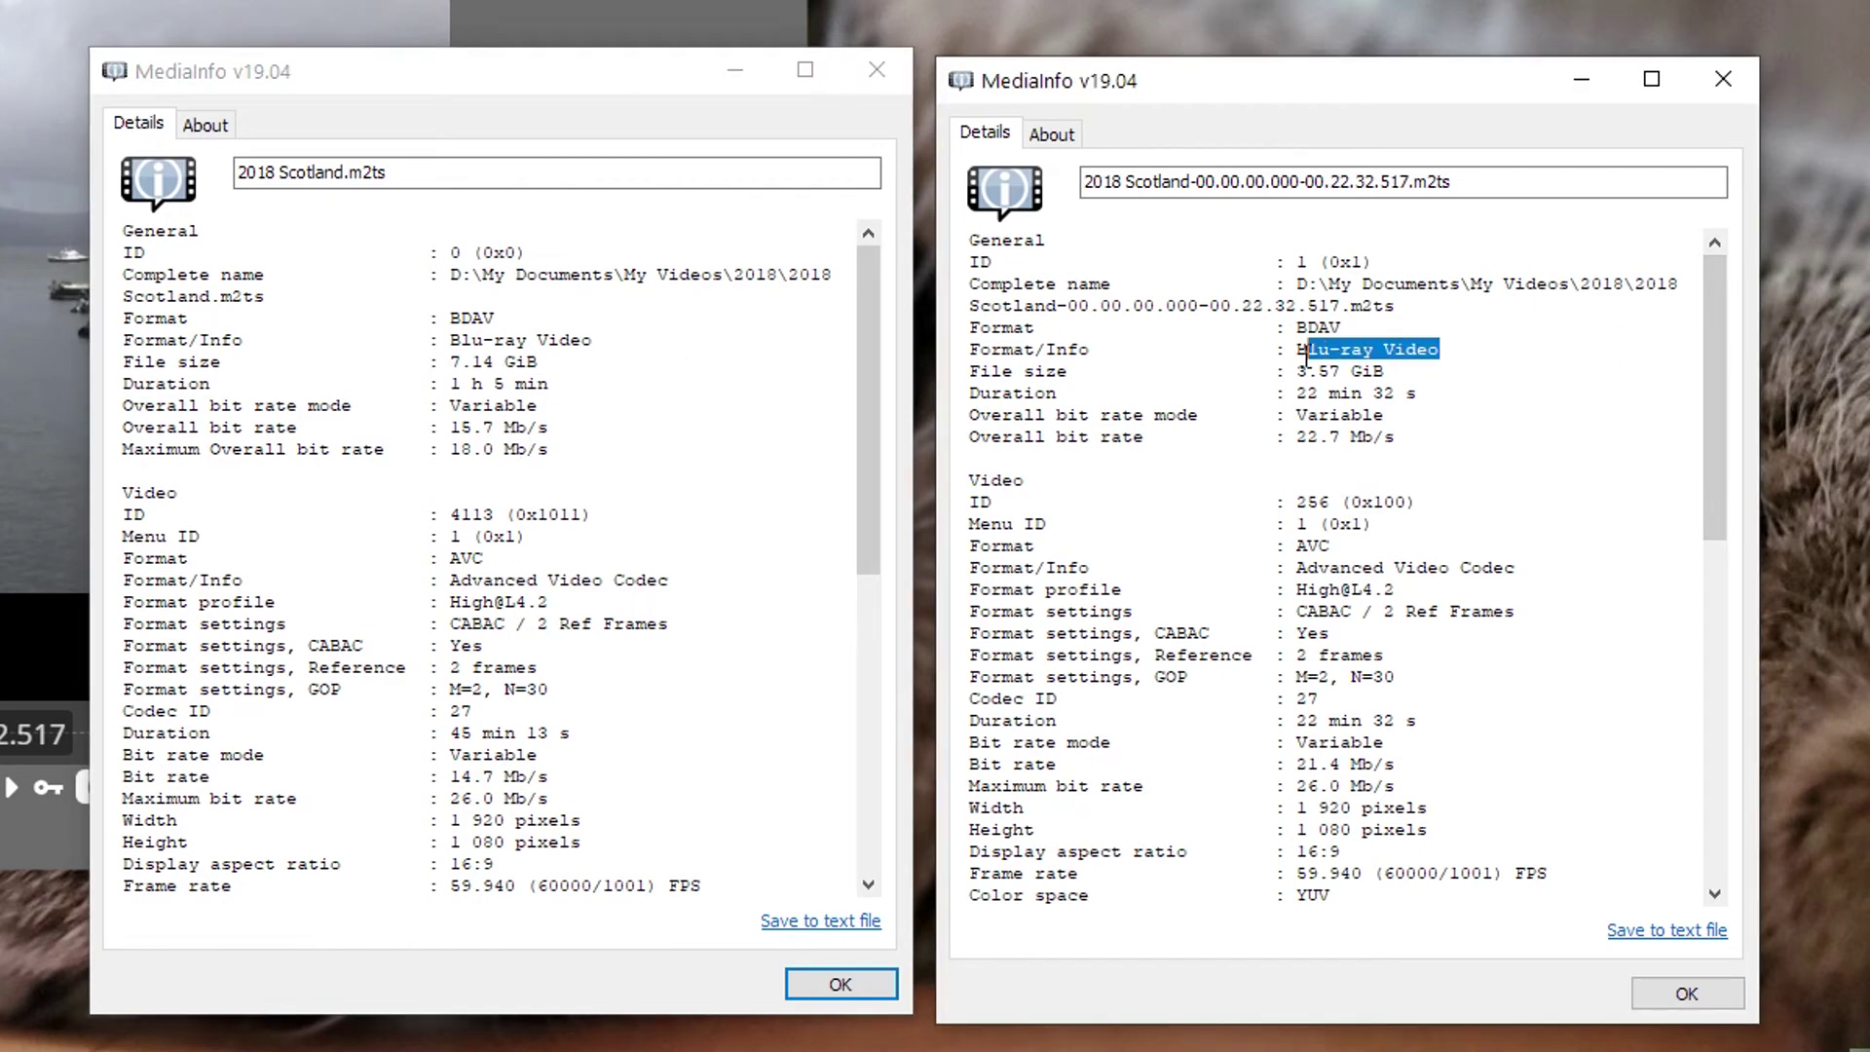
left_click_drag(596, 341, 458, 352)
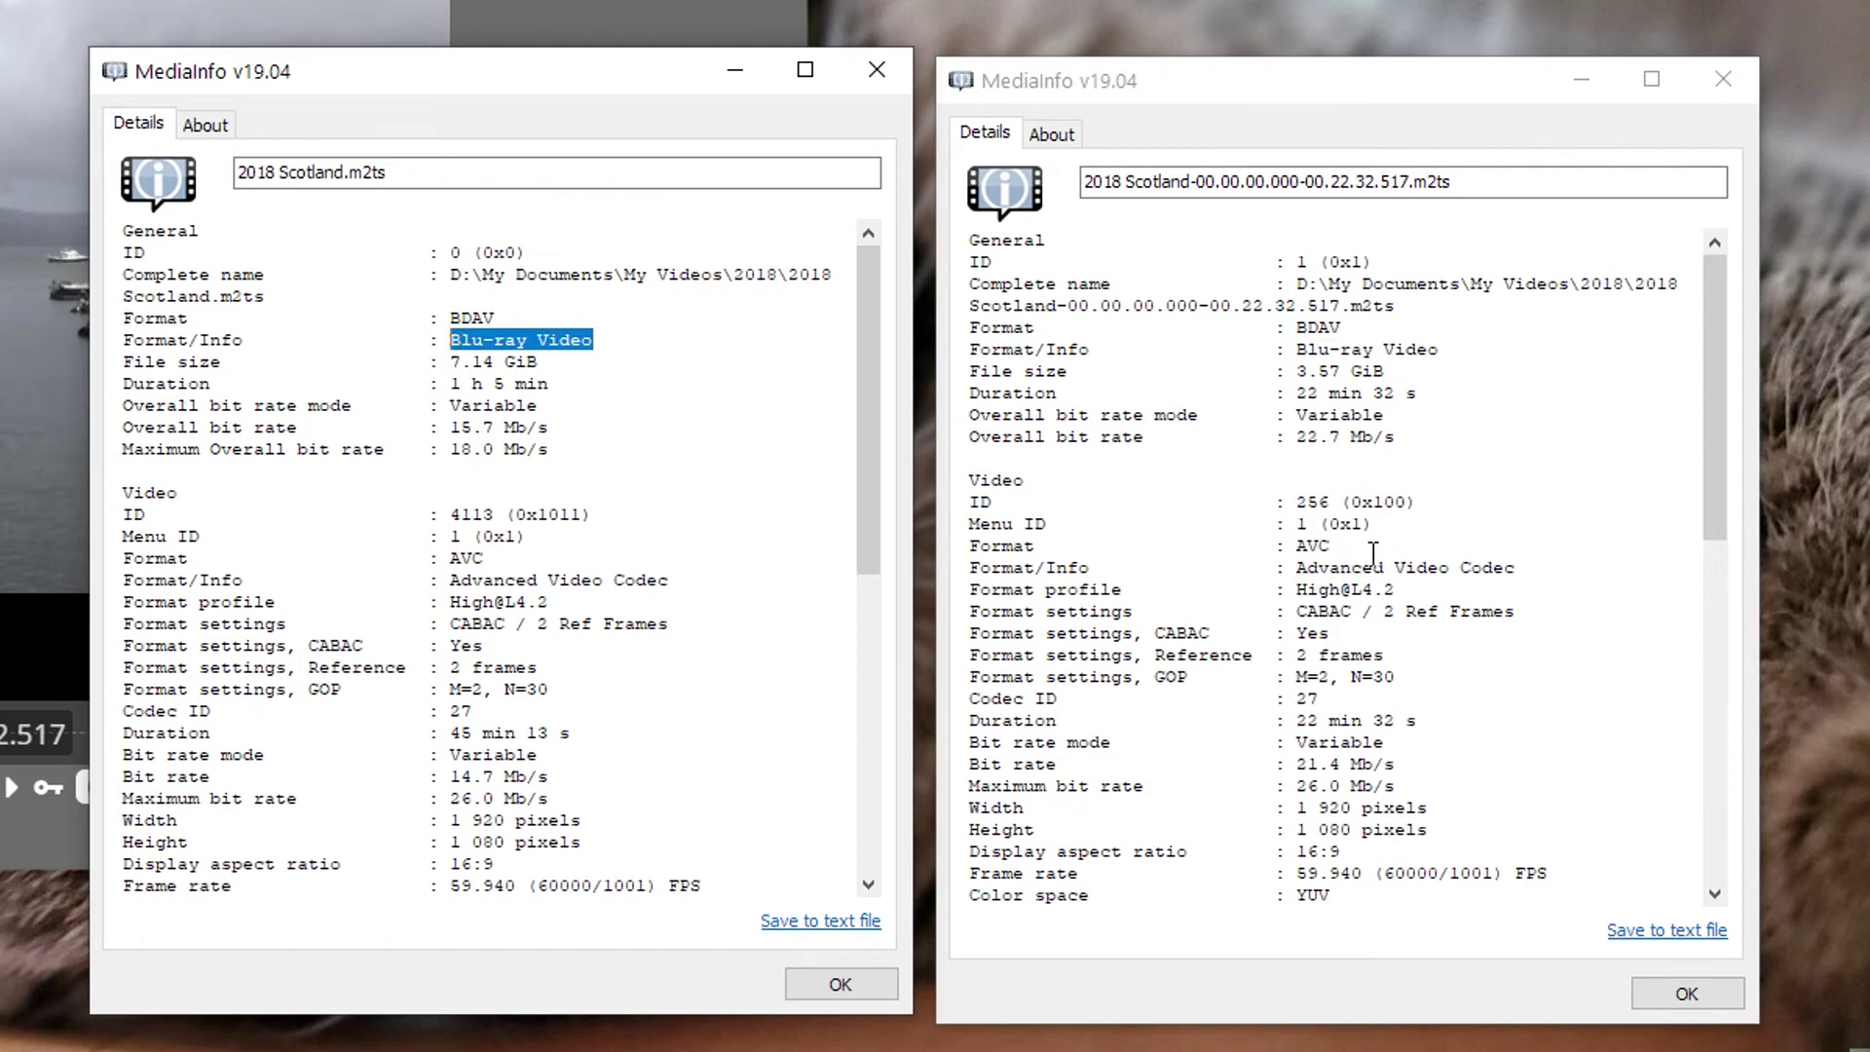
left_click_drag(1351, 554, 1306, 550)
left_click_drag(492, 558, 444, 558)
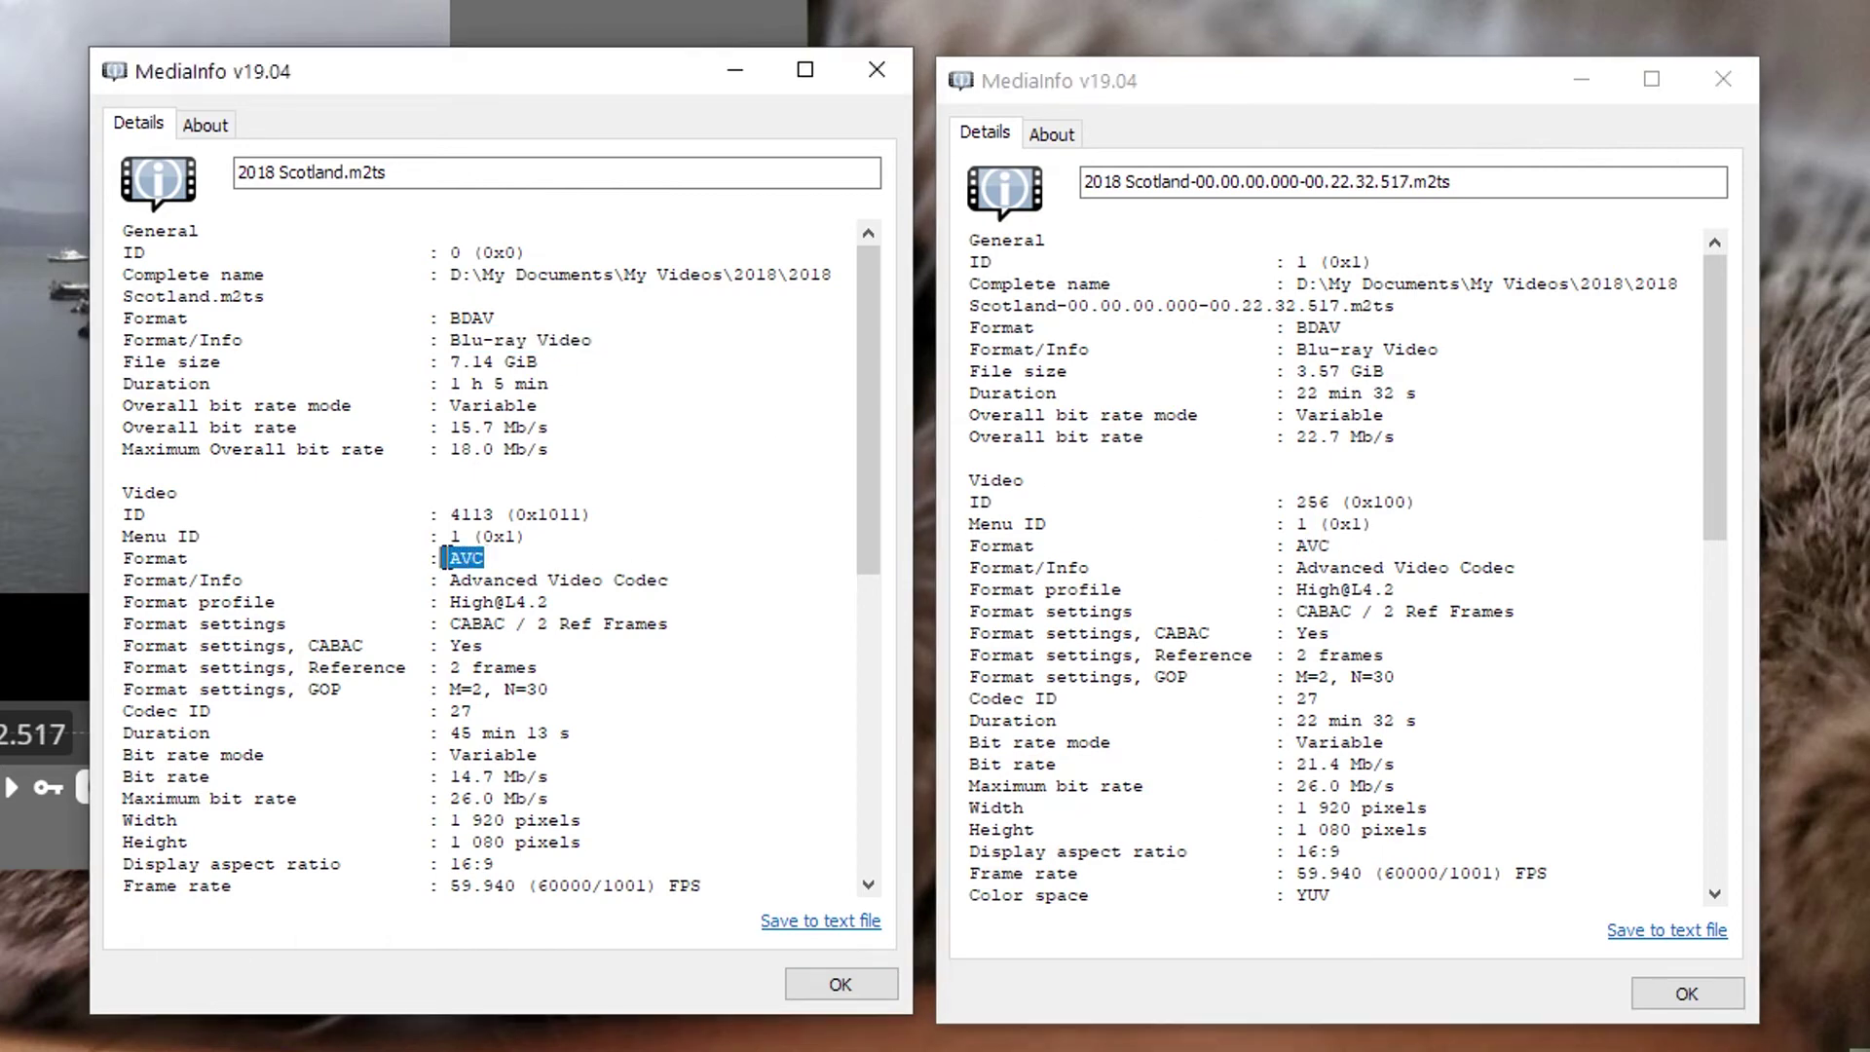
left_click_drag(552, 602, 443, 602)
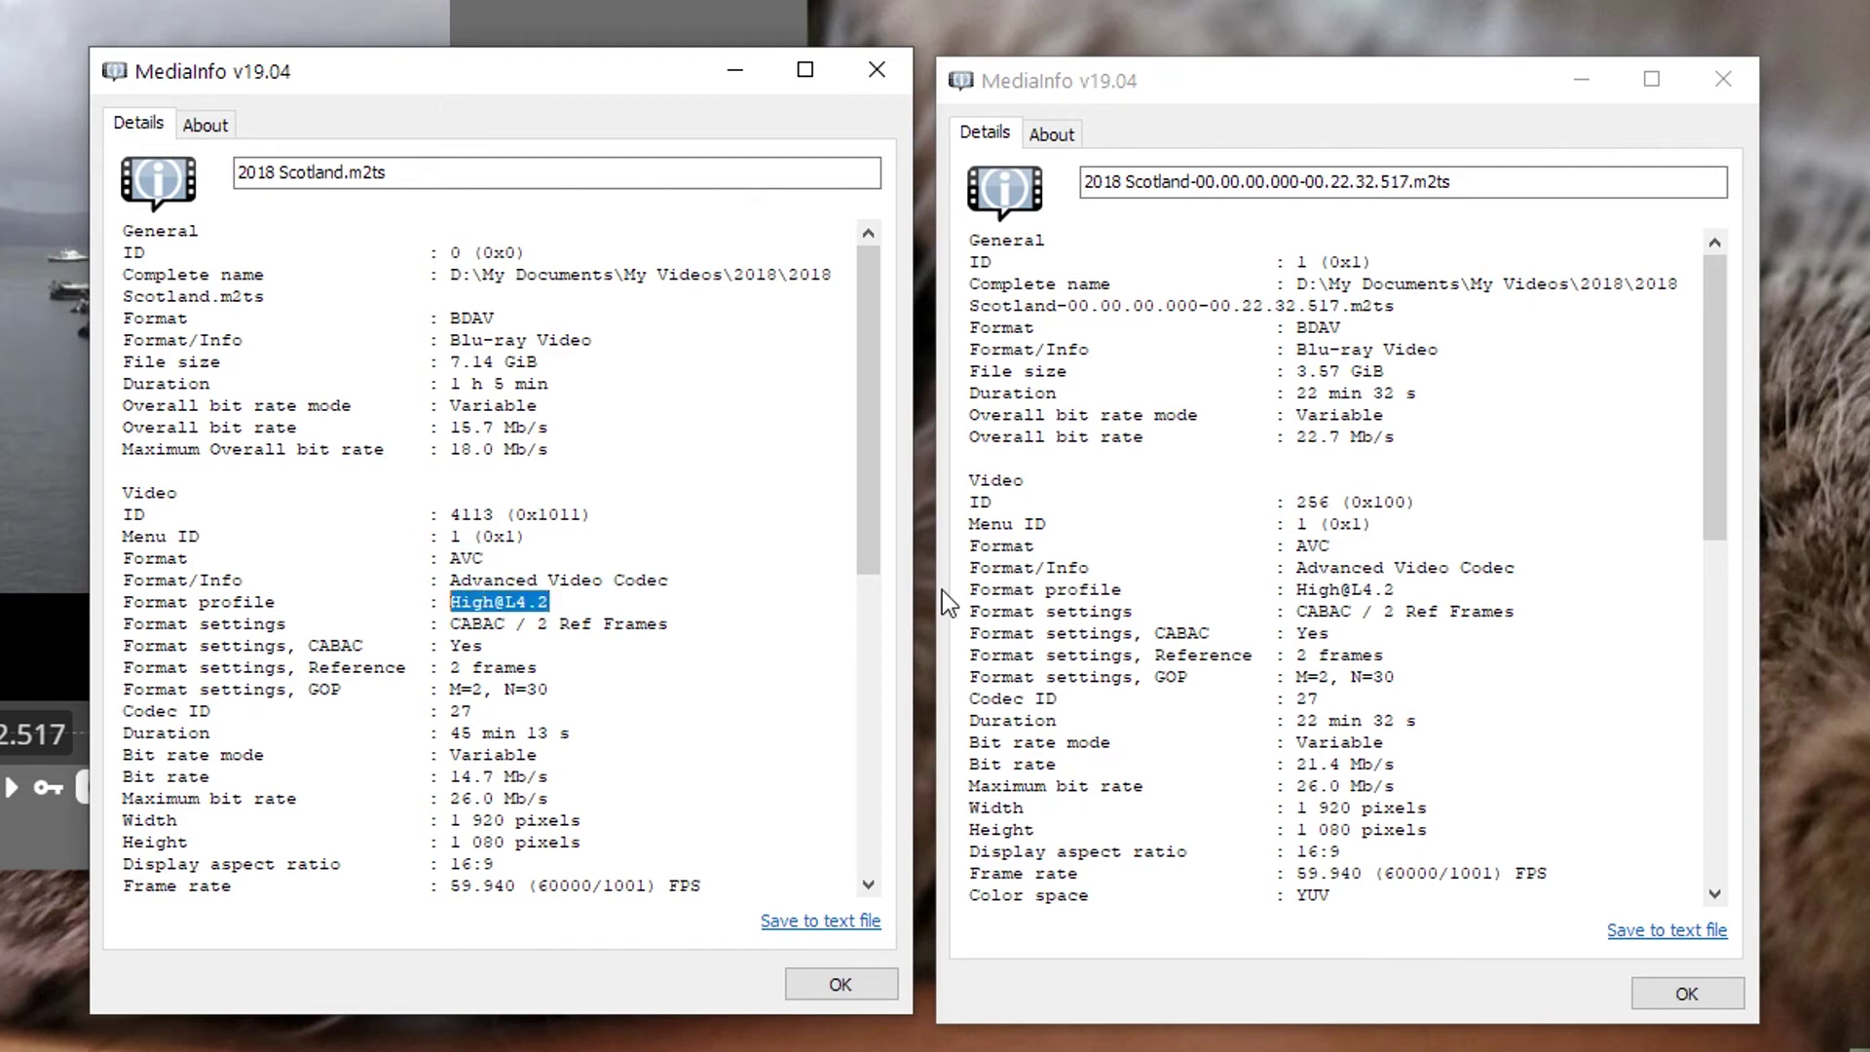
left_click_drag(1407, 590, 1300, 589)
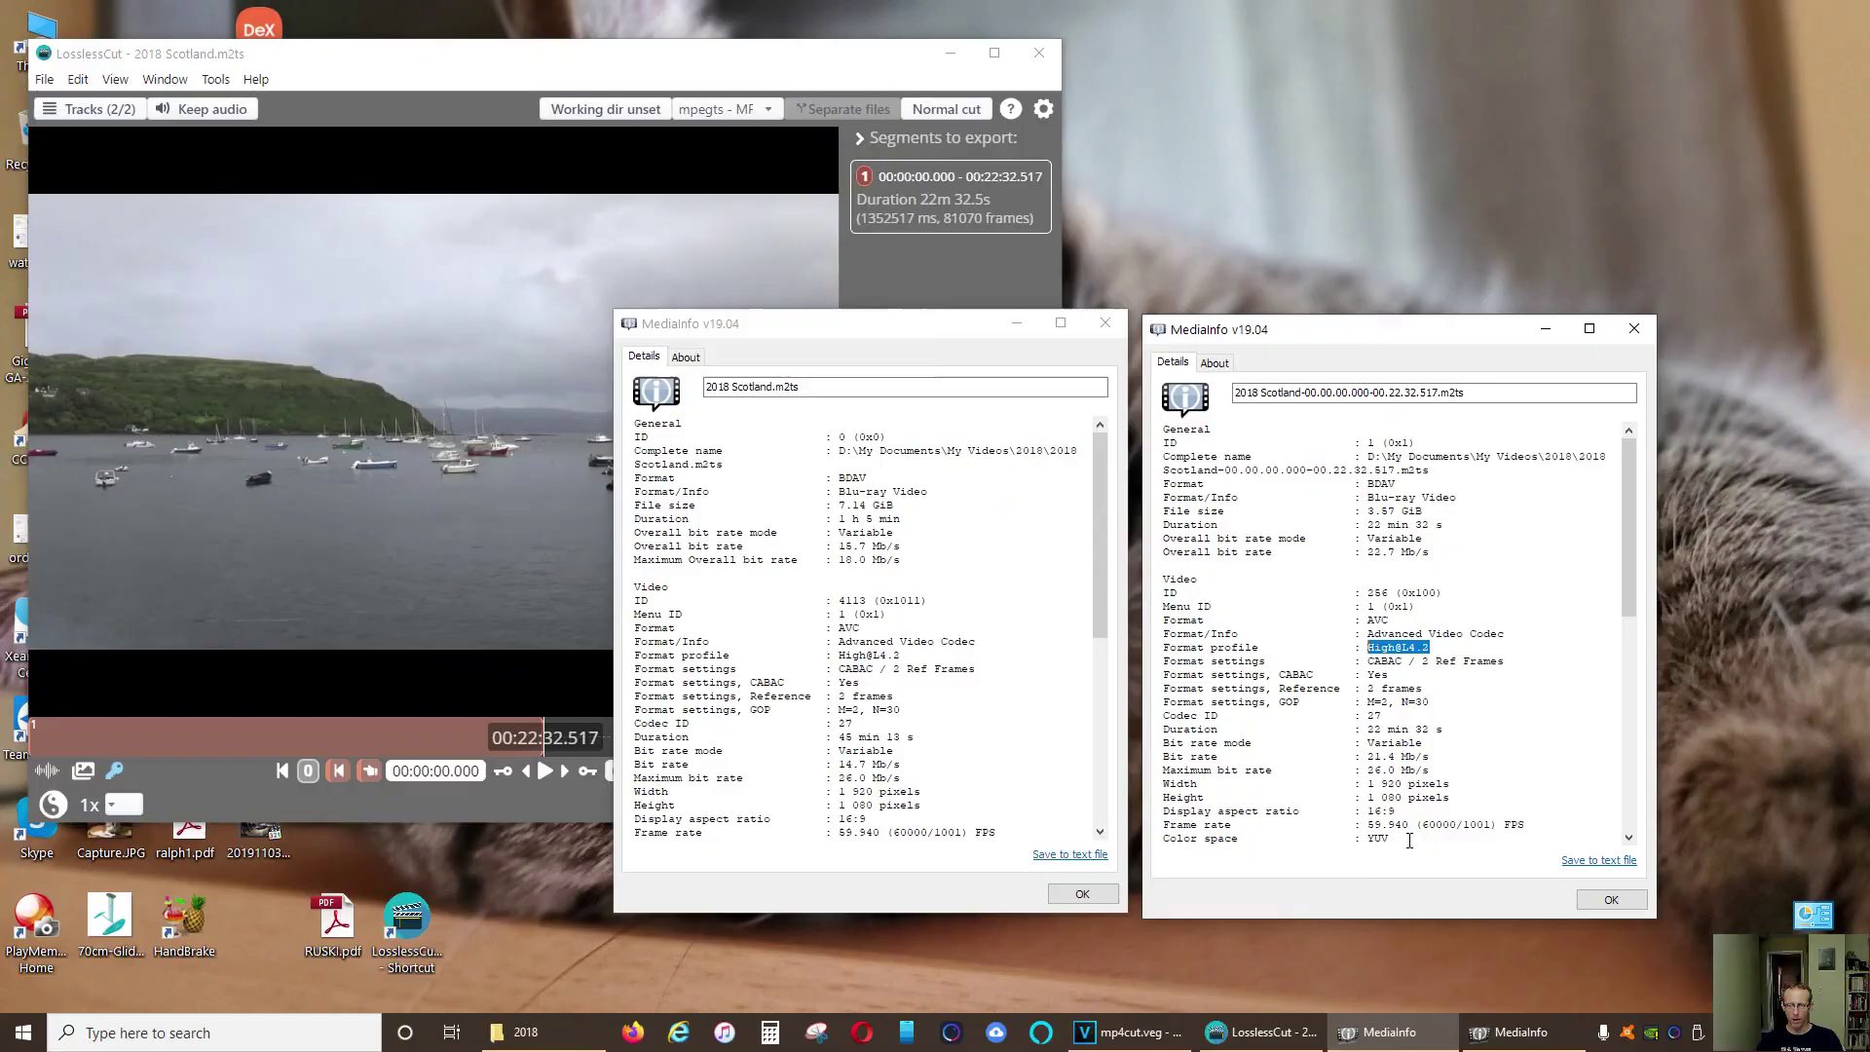
left_click(1114, 315)
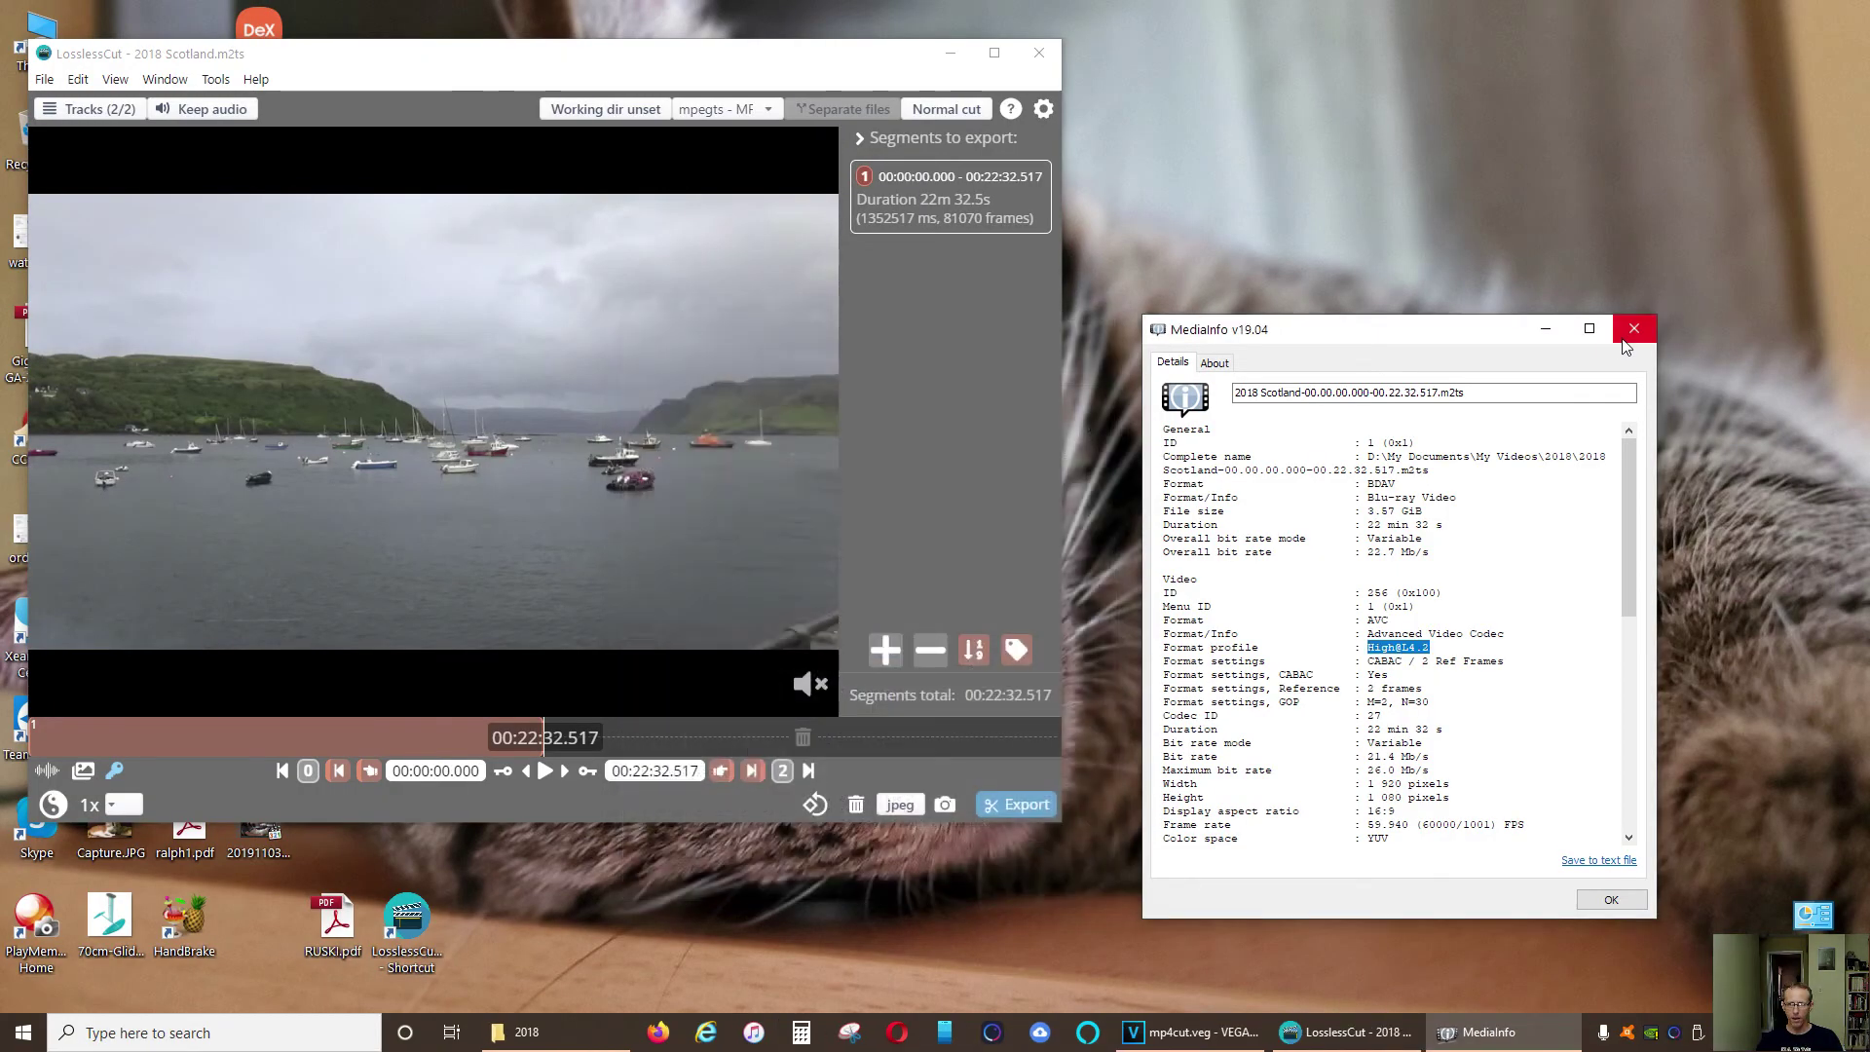
Close the trimmed file's MediaInfo report, narrow the folder window, and bring LosslessCut forward
left_click(1634, 330)
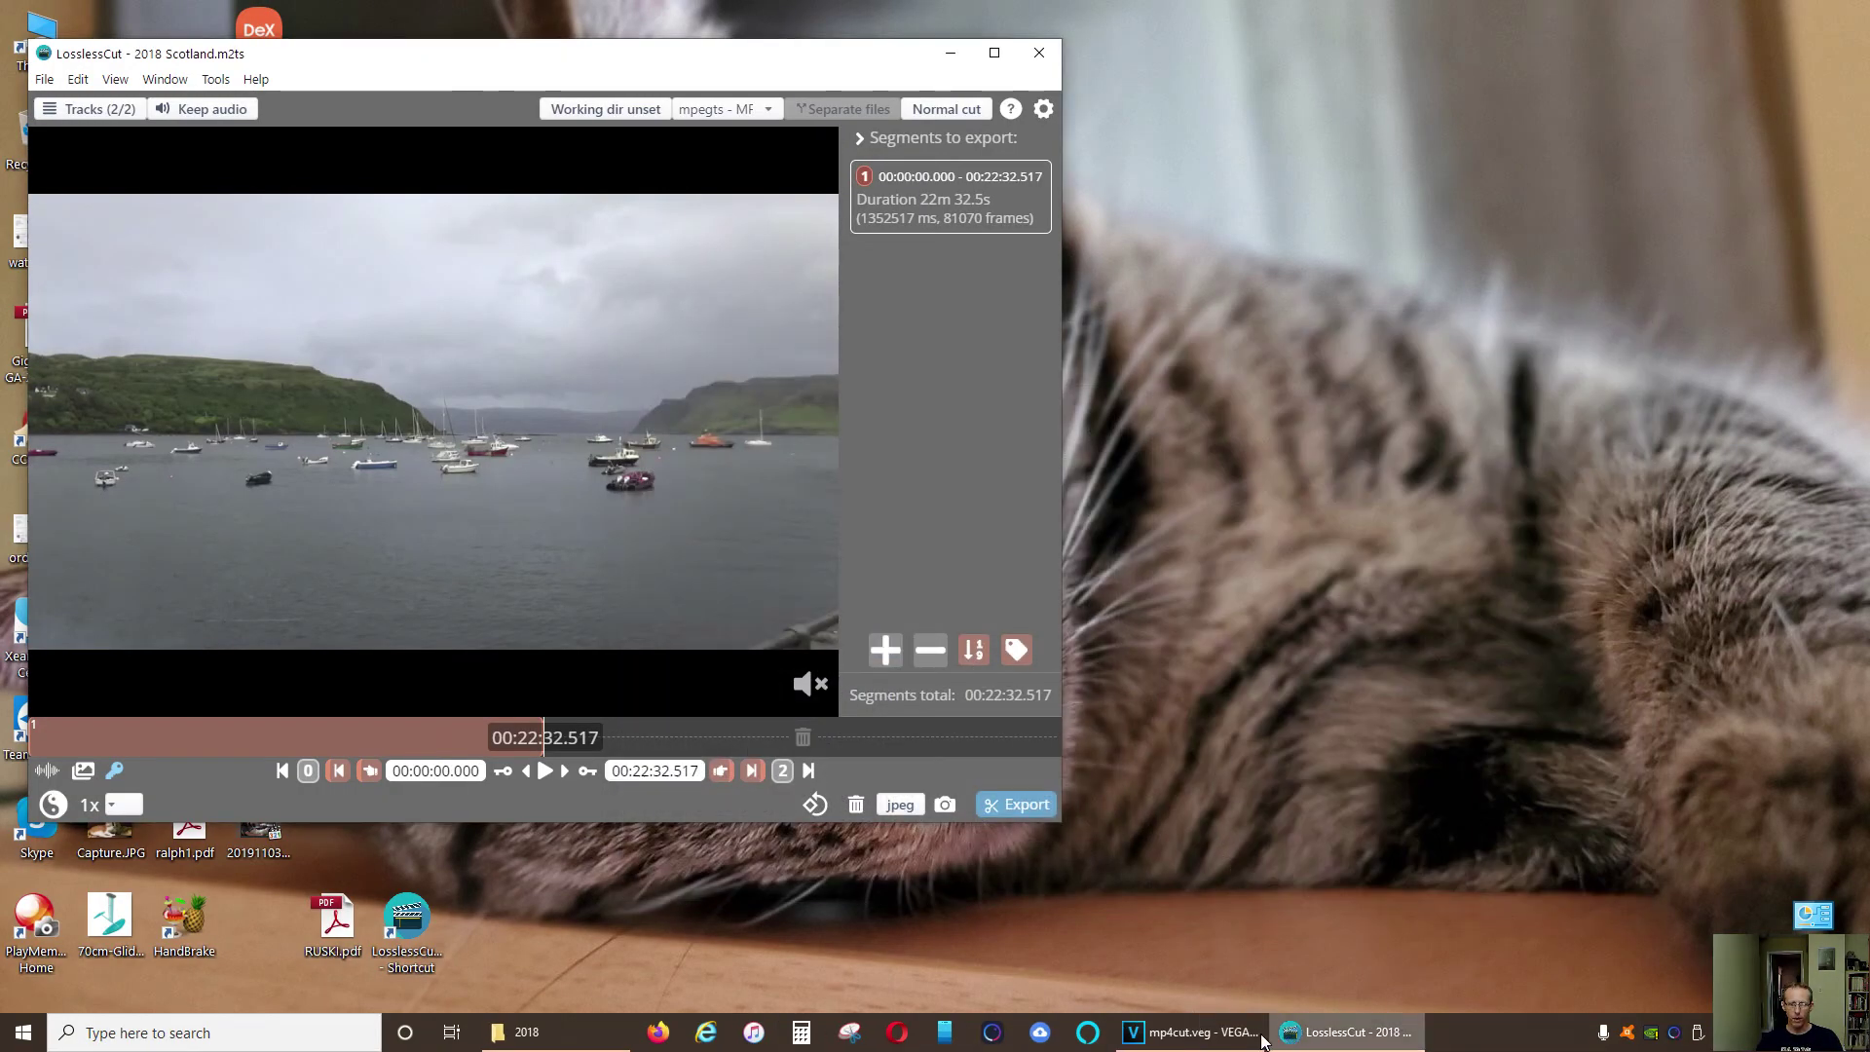
left_click(527, 1032)
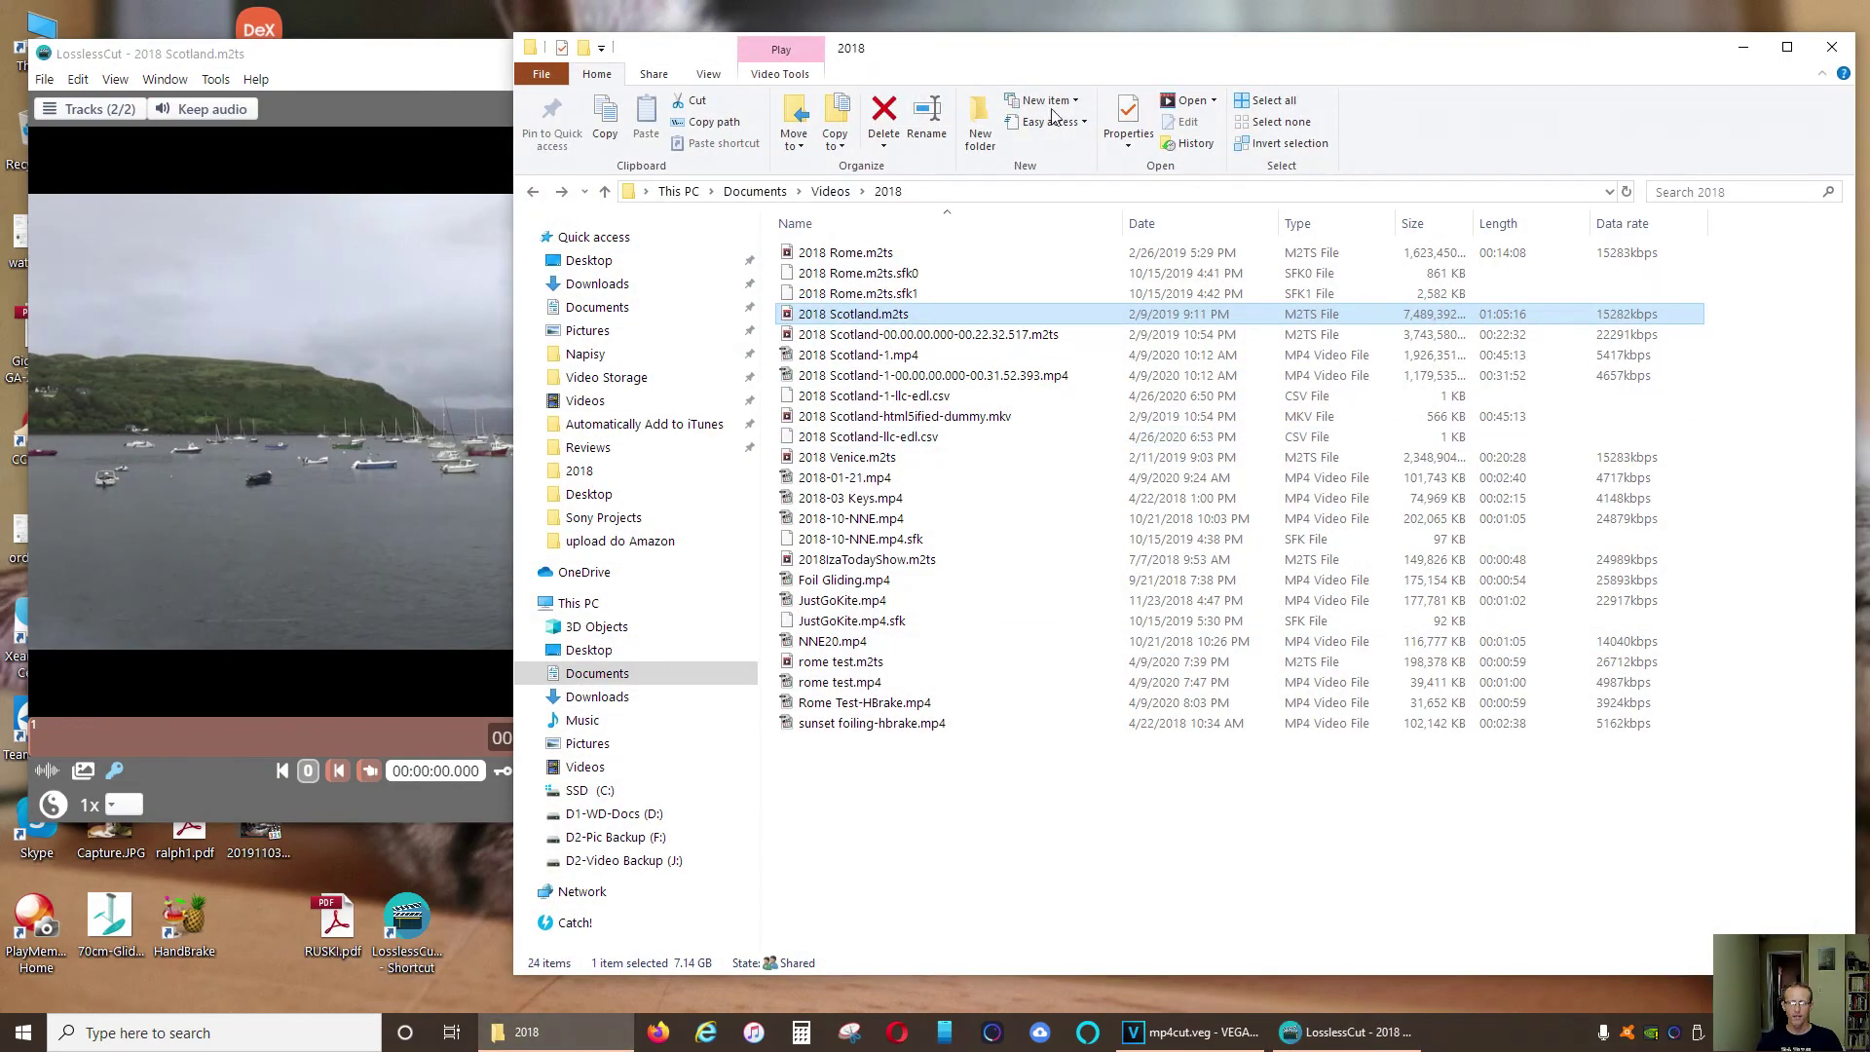
left_click_drag(514, 275, 855, 275)
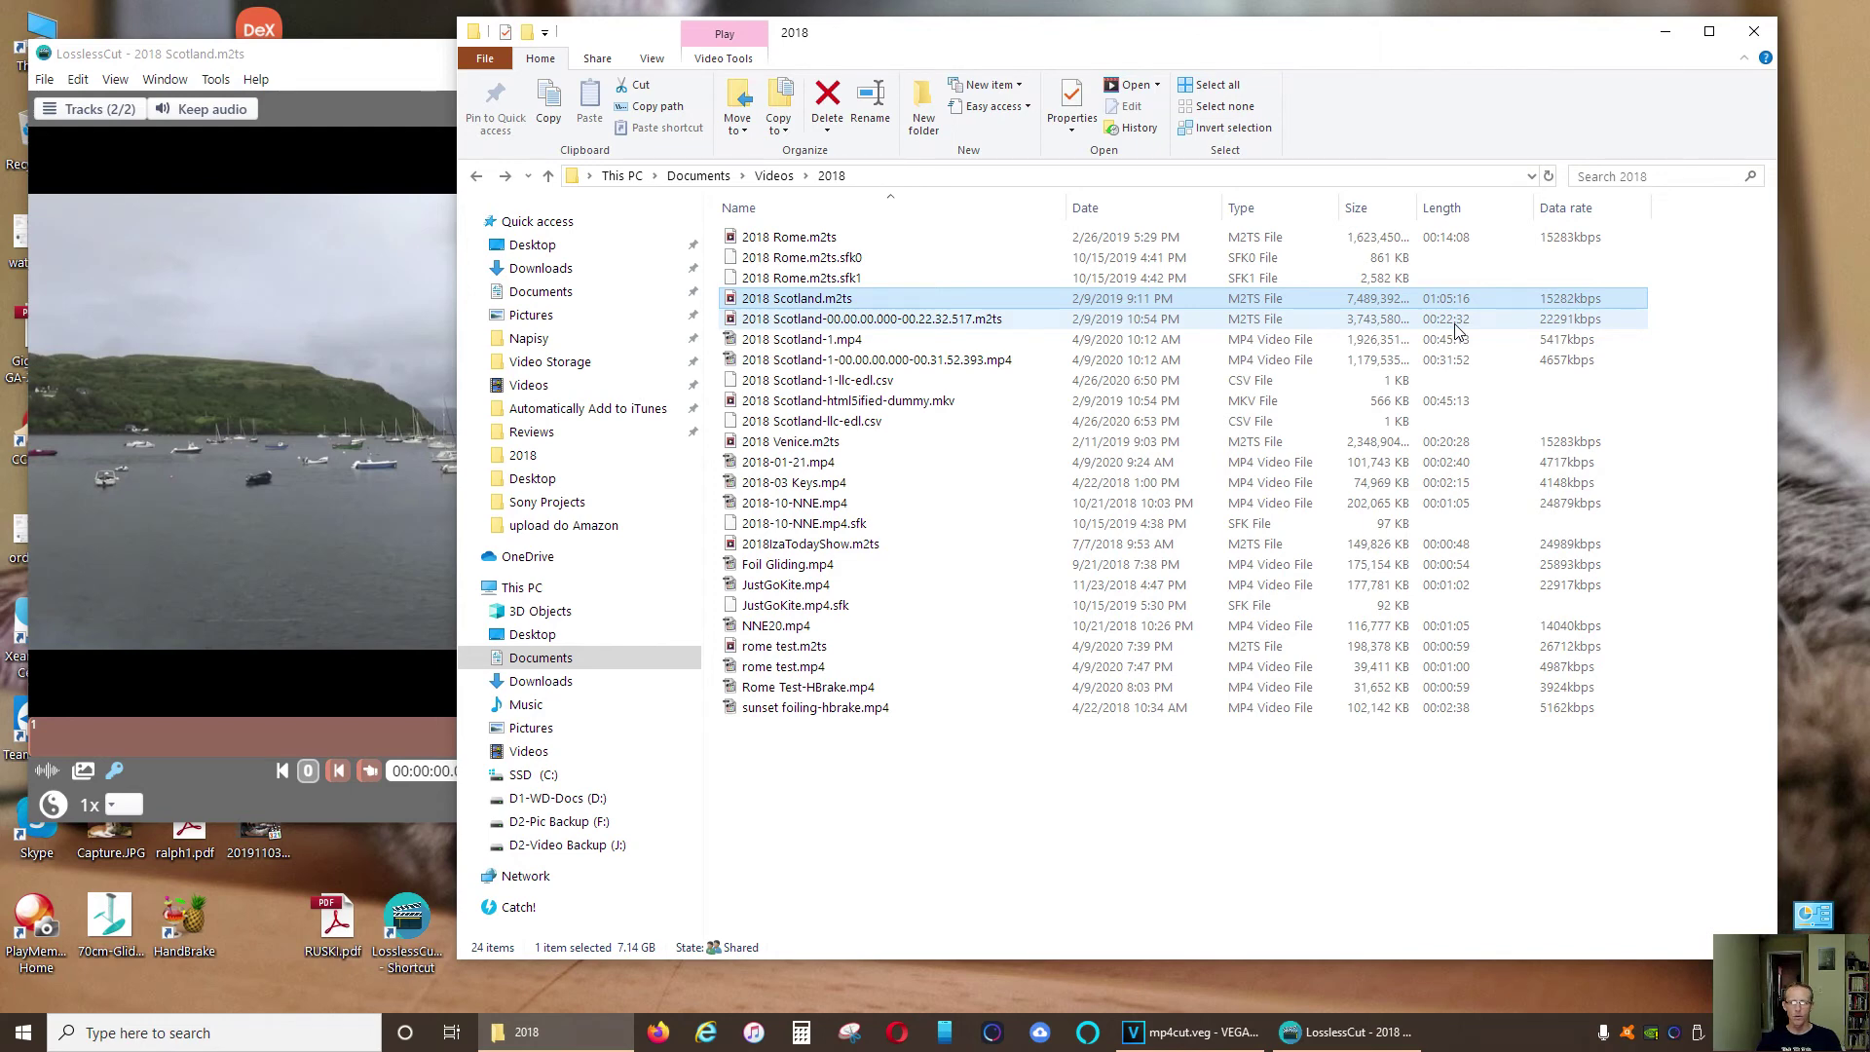
left_click(361, 57)
left_click_drag(379, 67, 434, 61)
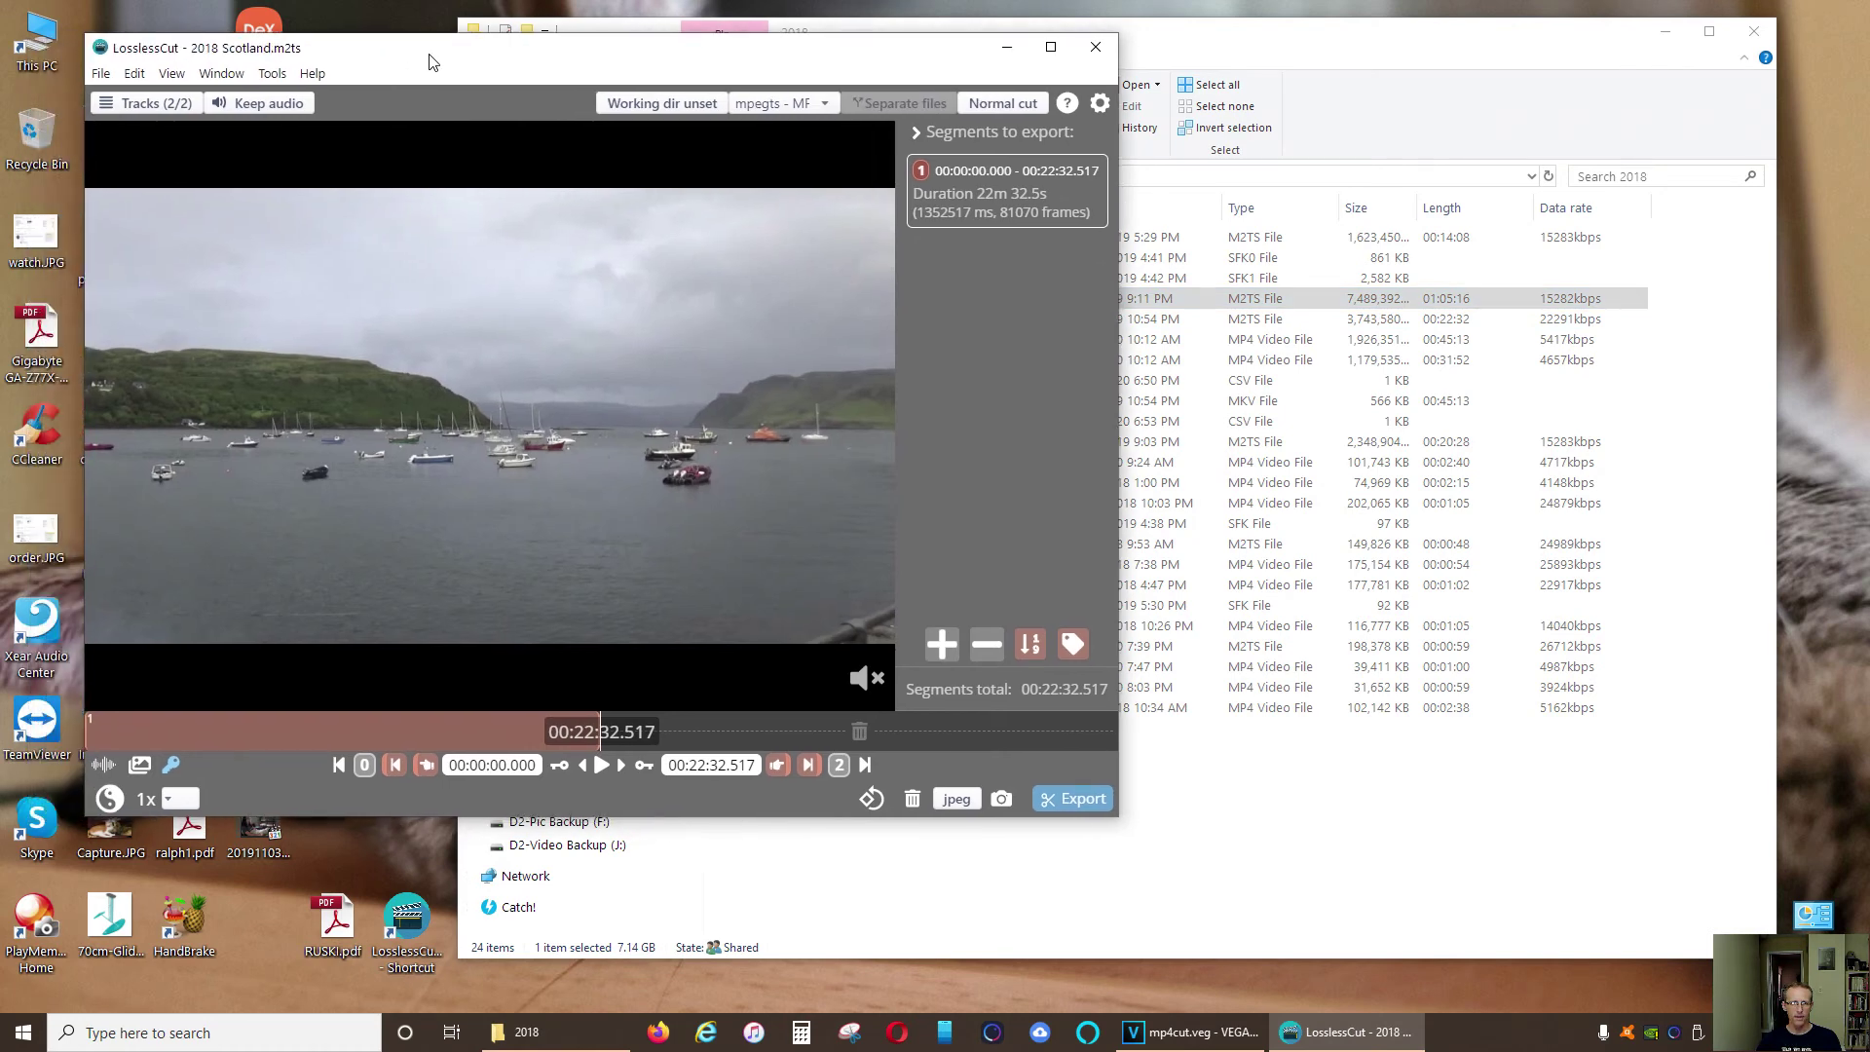